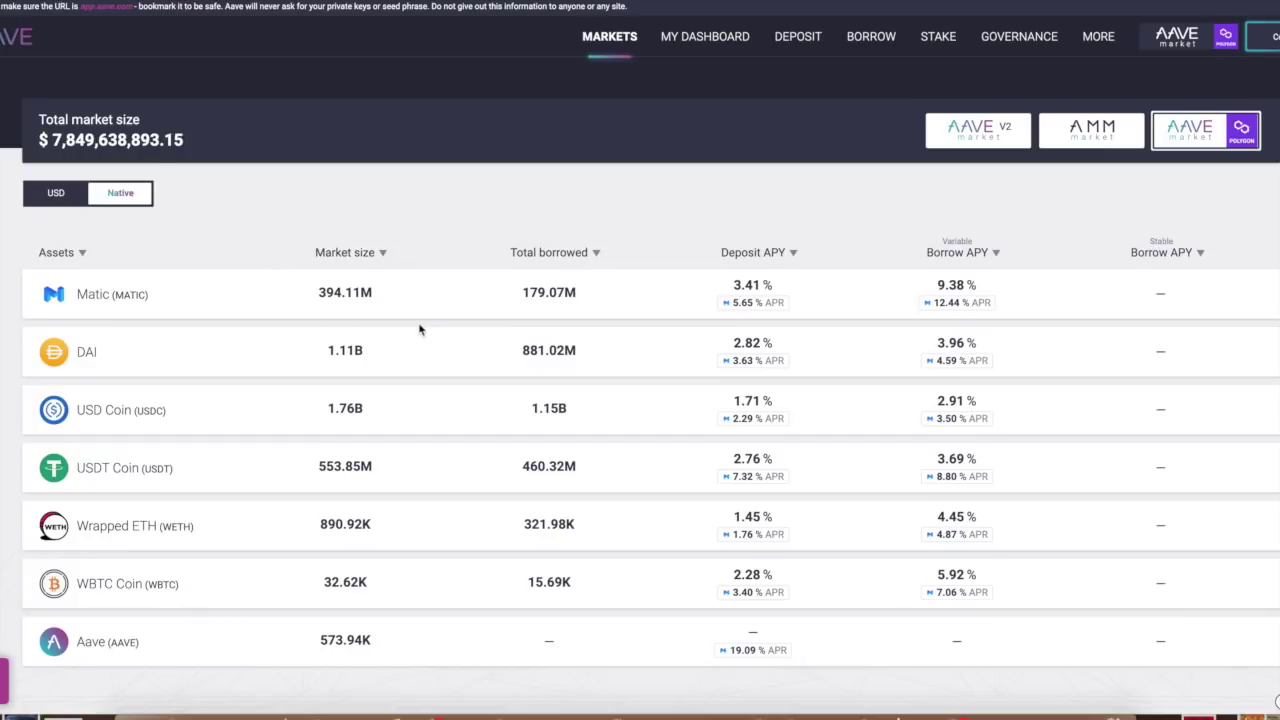
# - Connect MetaMask as the browser wallet and open the Polygon dashboard, briefly checking the markets
pyautogui.click(1272, 40)
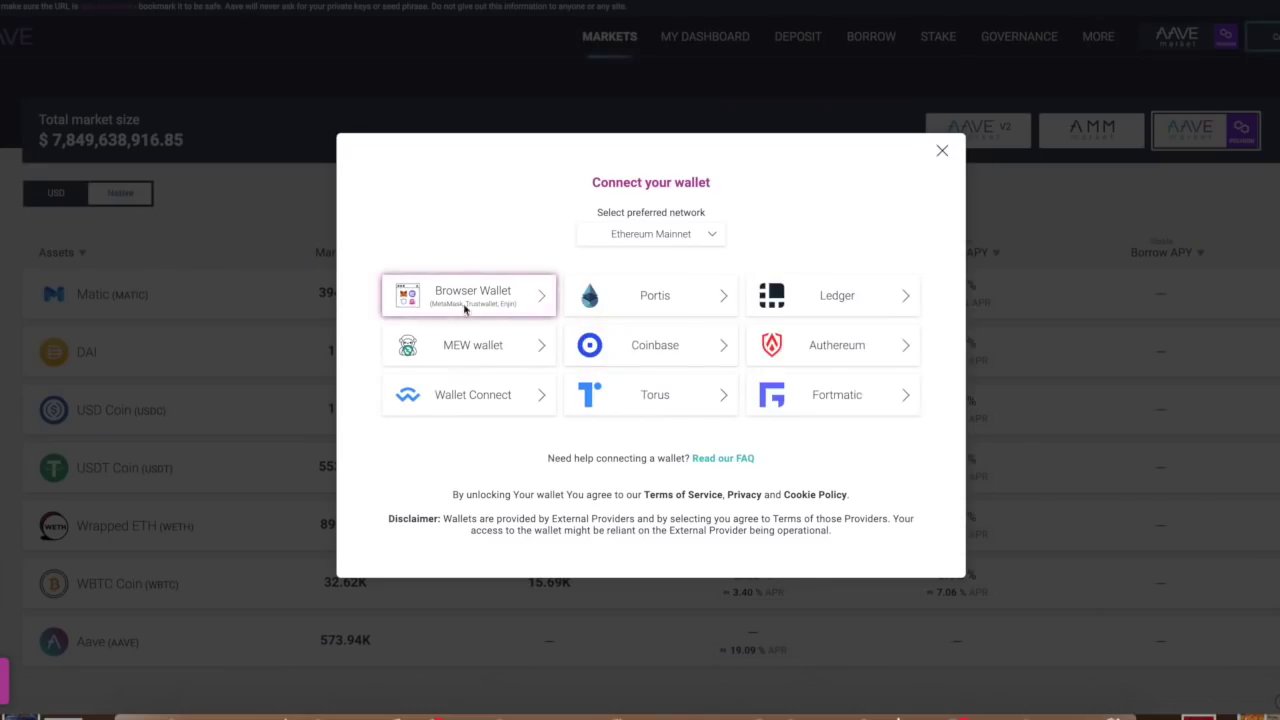
pyautogui.click(428, 302)
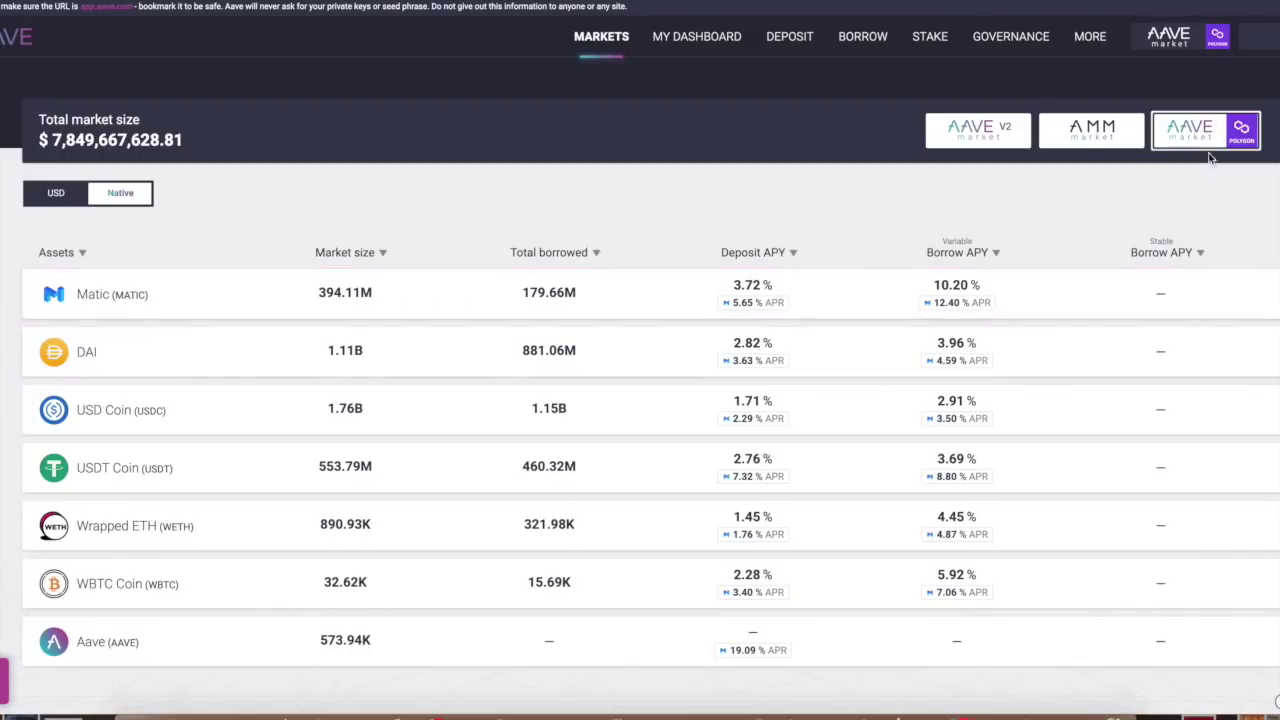
pyautogui.click(692, 46)
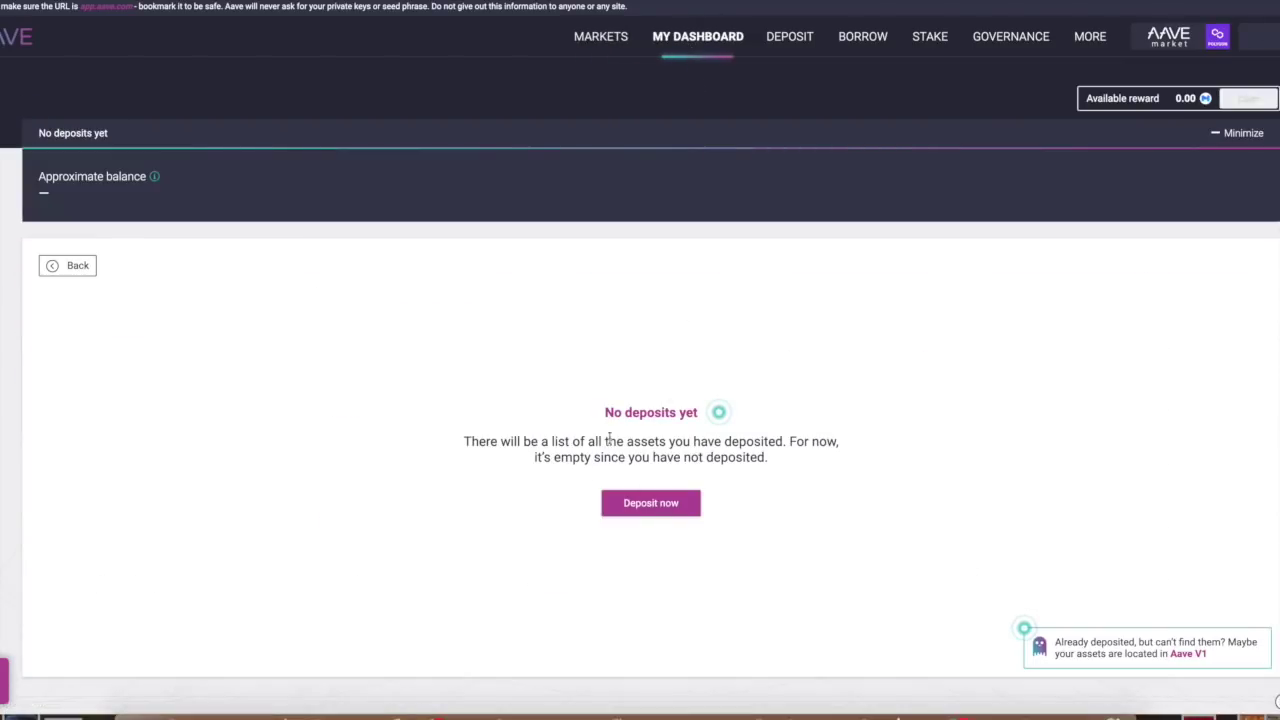
pyautogui.click(598, 36)
# - Deposit the full 1,000 USDC balance, approving and confirming both transactions in MetaMask
pyautogui.click(723, 40)
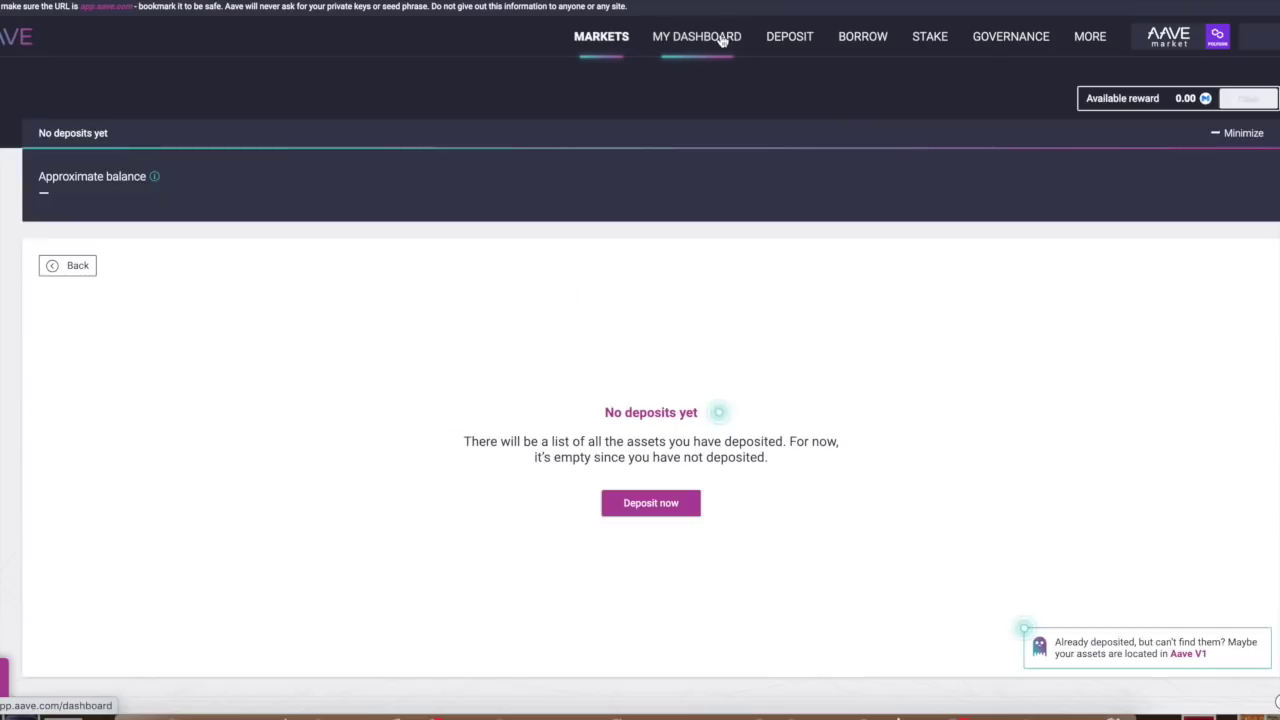
pyautogui.click(643, 505)
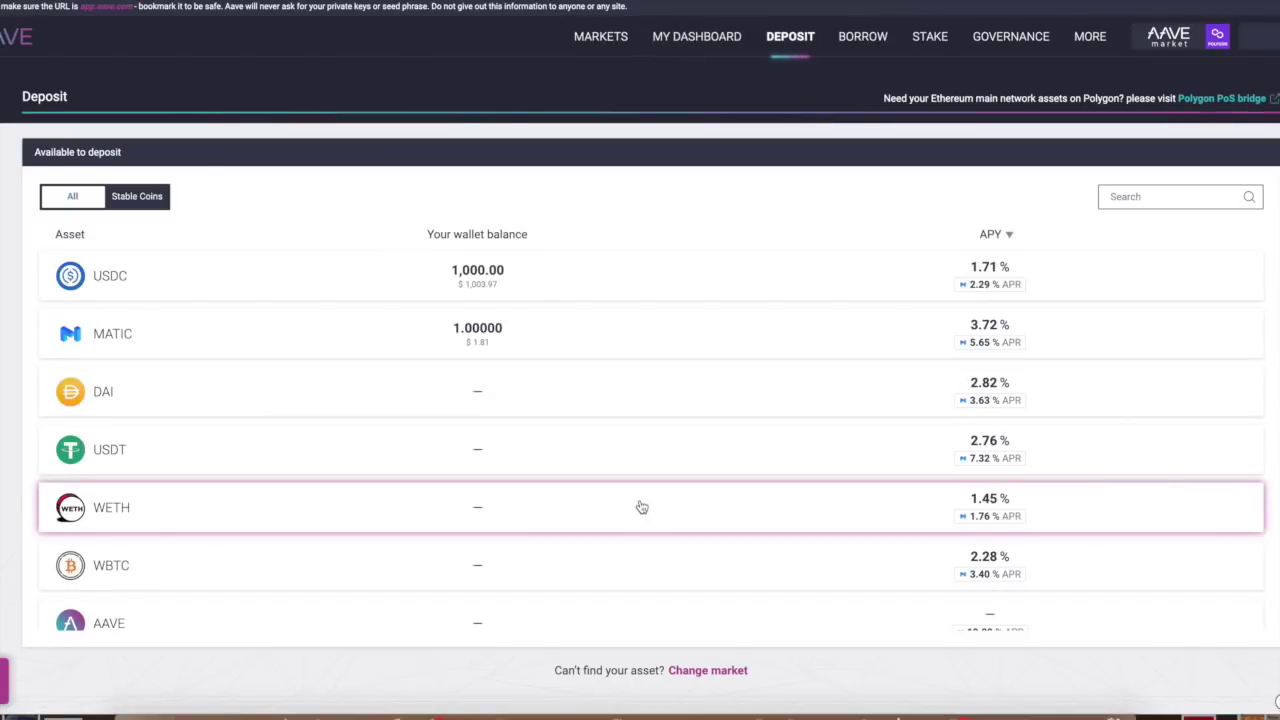
pyautogui.click(586, 280)
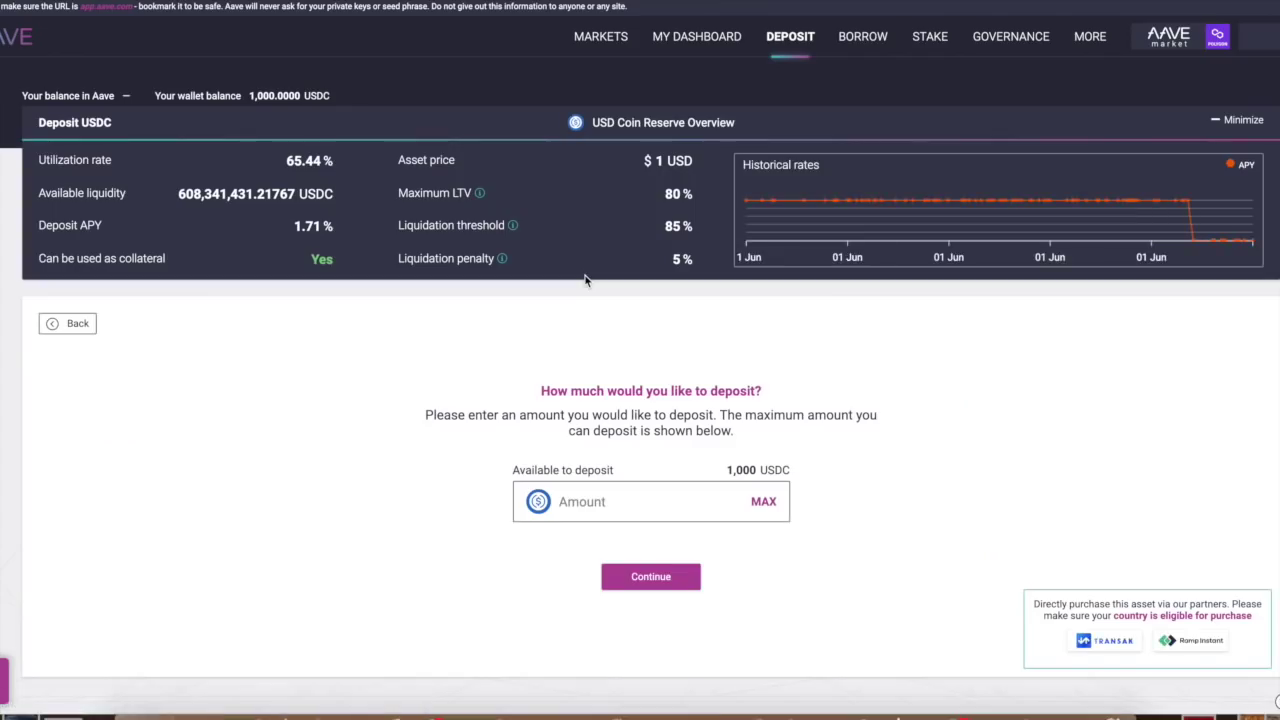
pyautogui.click(758, 506)
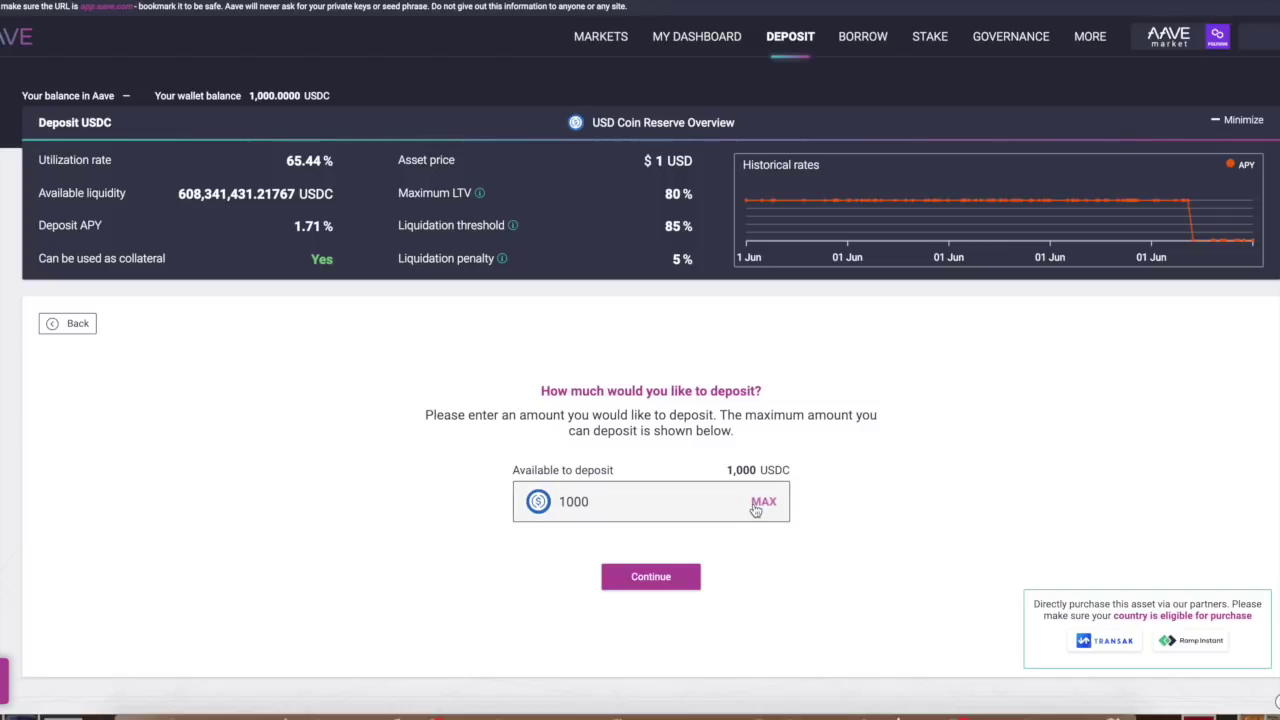
pyautogui.click(650, 576)
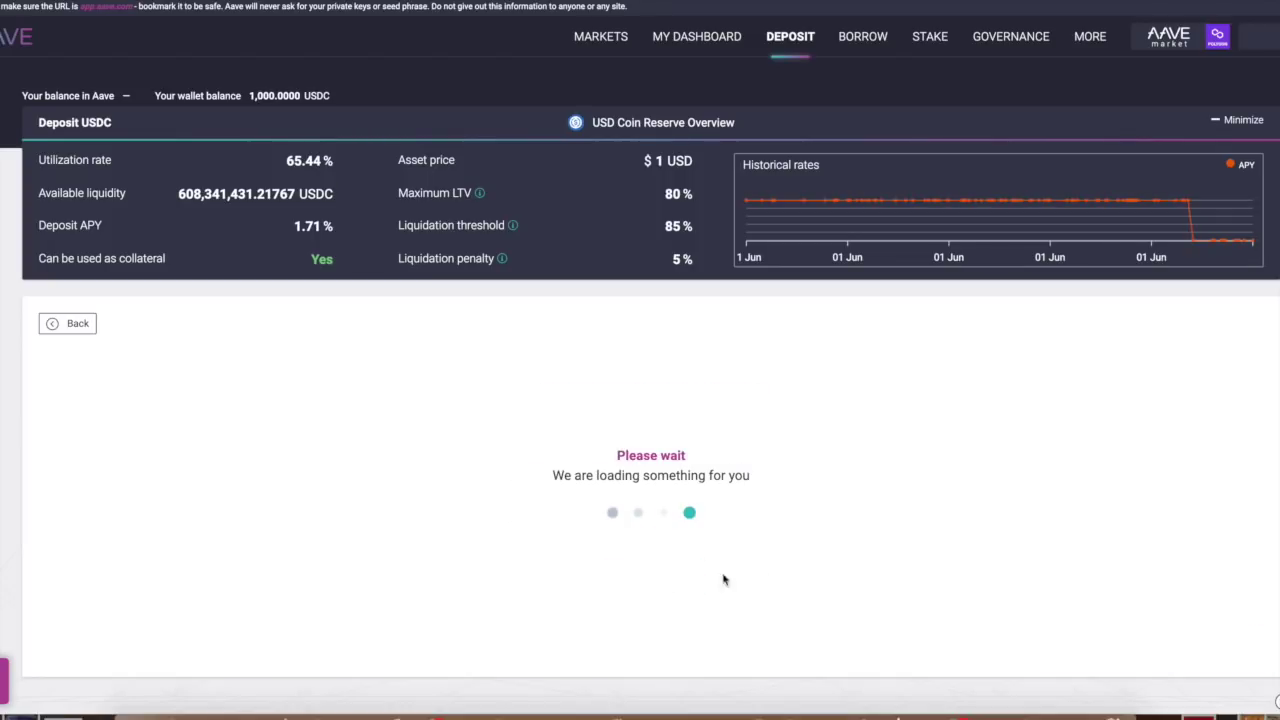
pyautogui.click(758, 570)
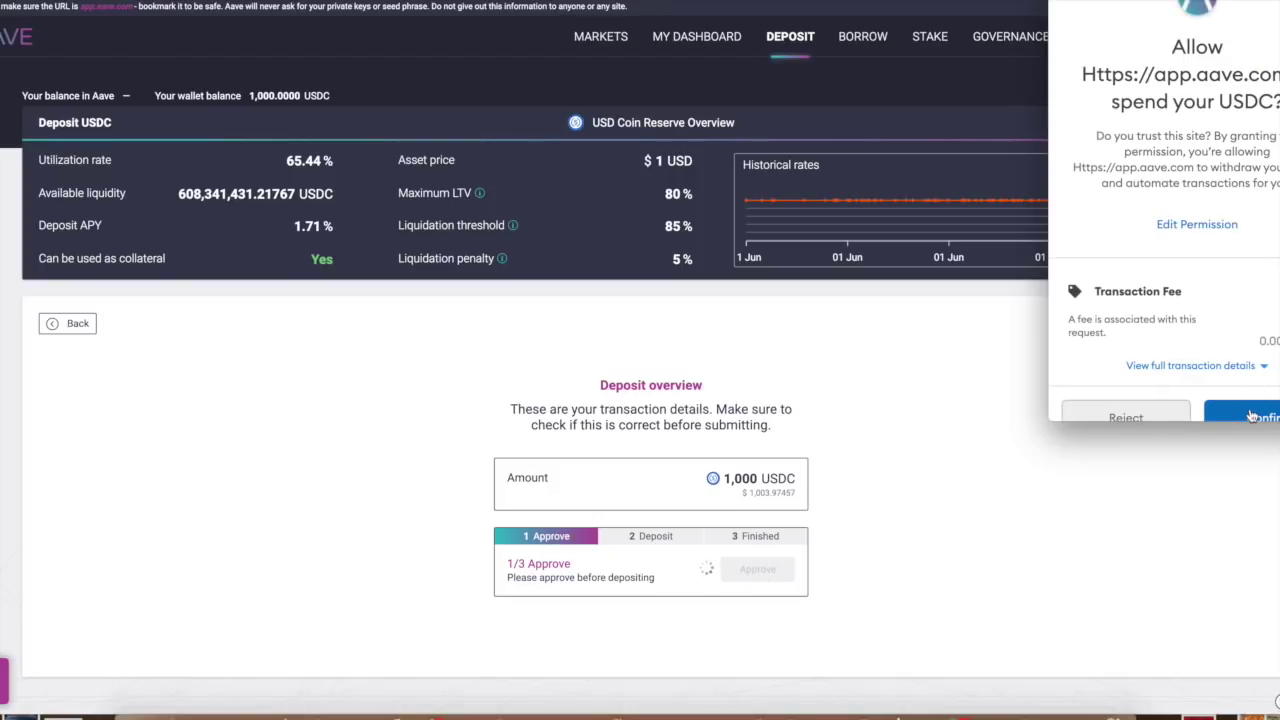
pyautogui.click(1251, 416)
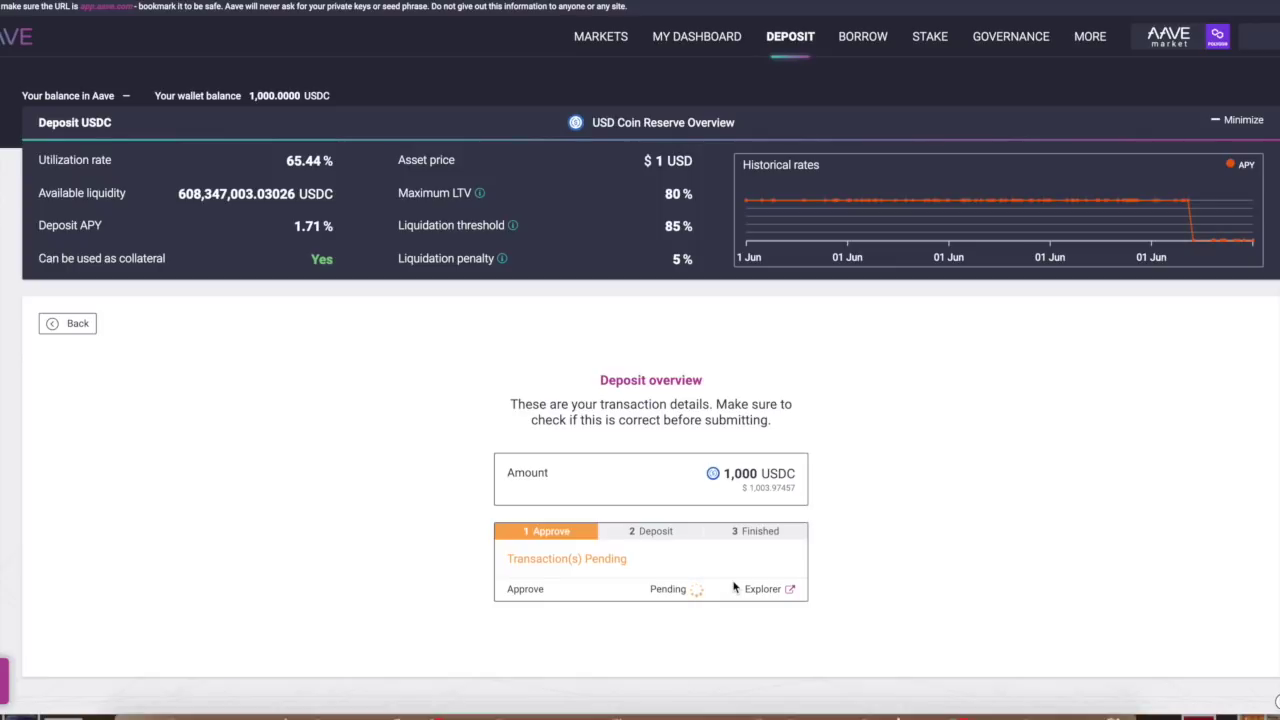
pyautogui.click(757, 557)
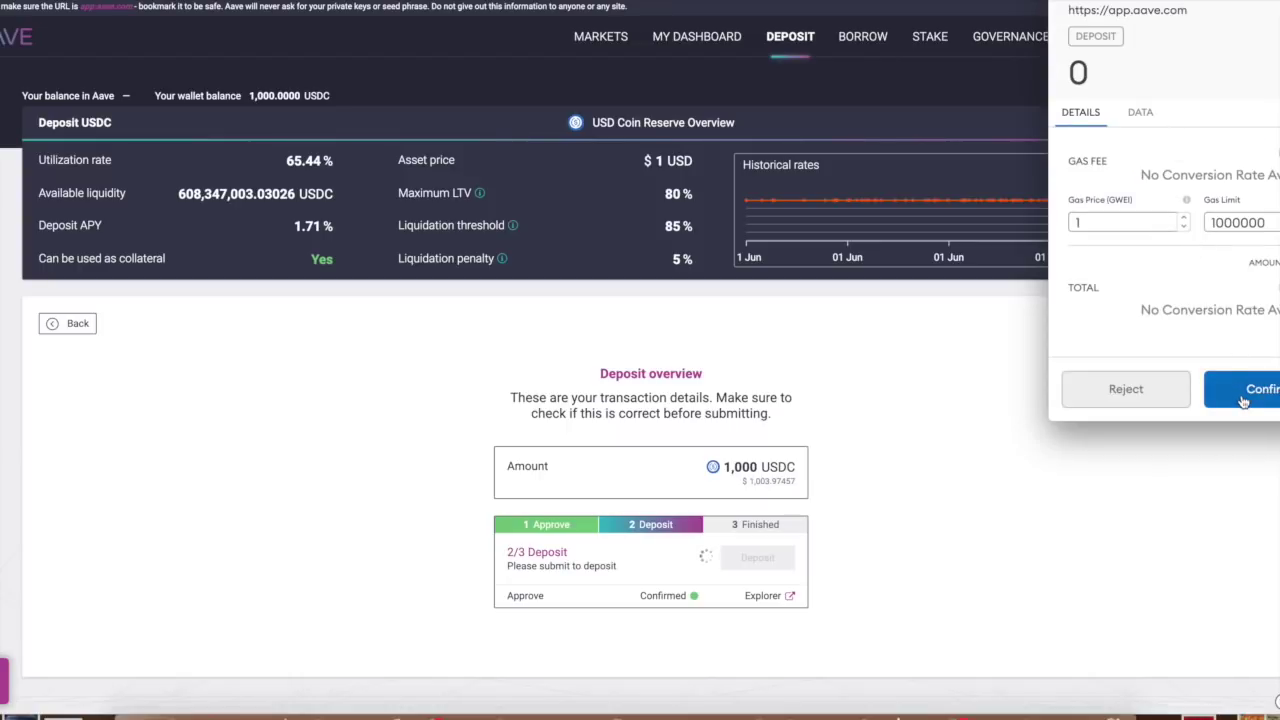
pyautogui.click(1243, 401)
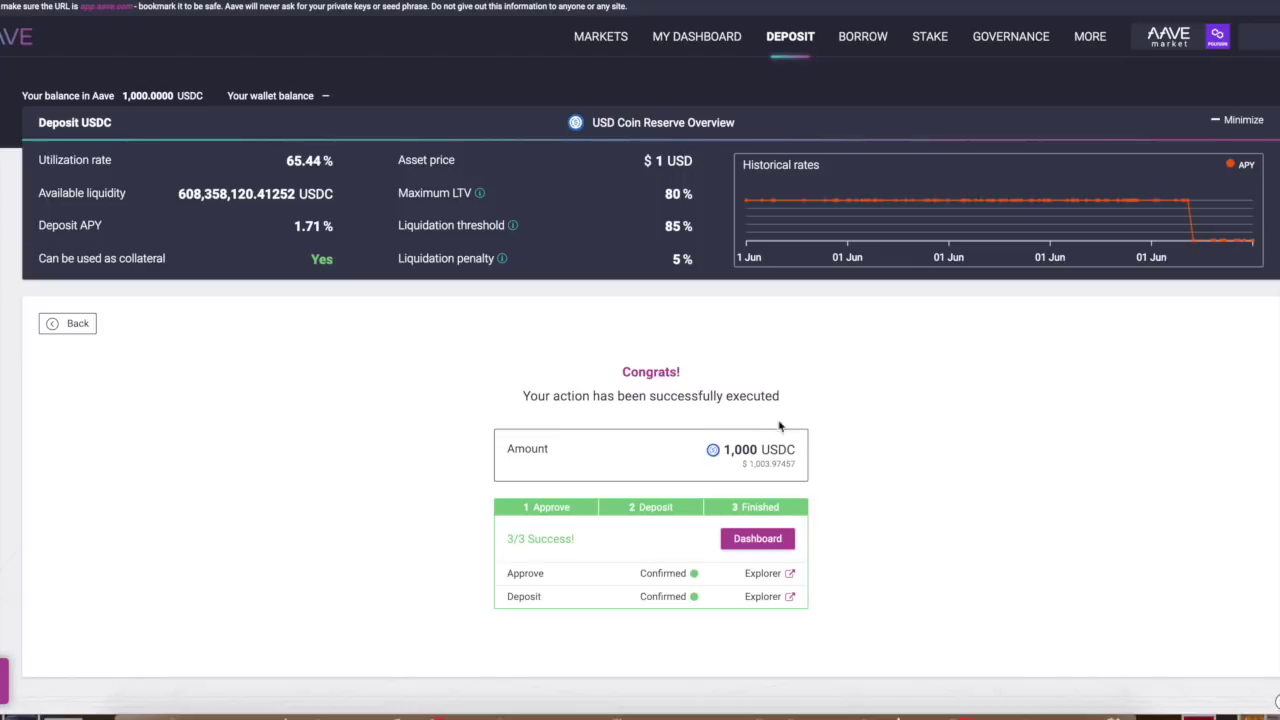
pyautogui.click(697, 36)
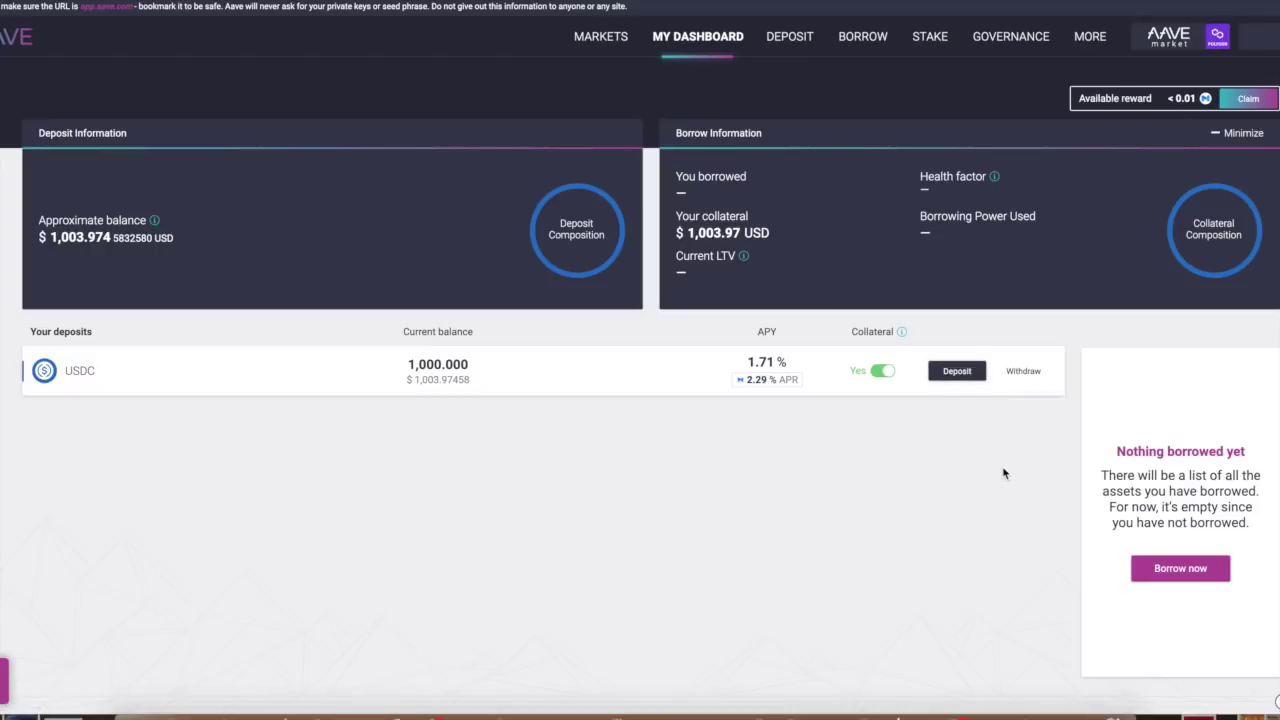
# - Switch to the Markets page listing Polygon asset deposit and borrow APYs
pyautogui.click(614, 40)
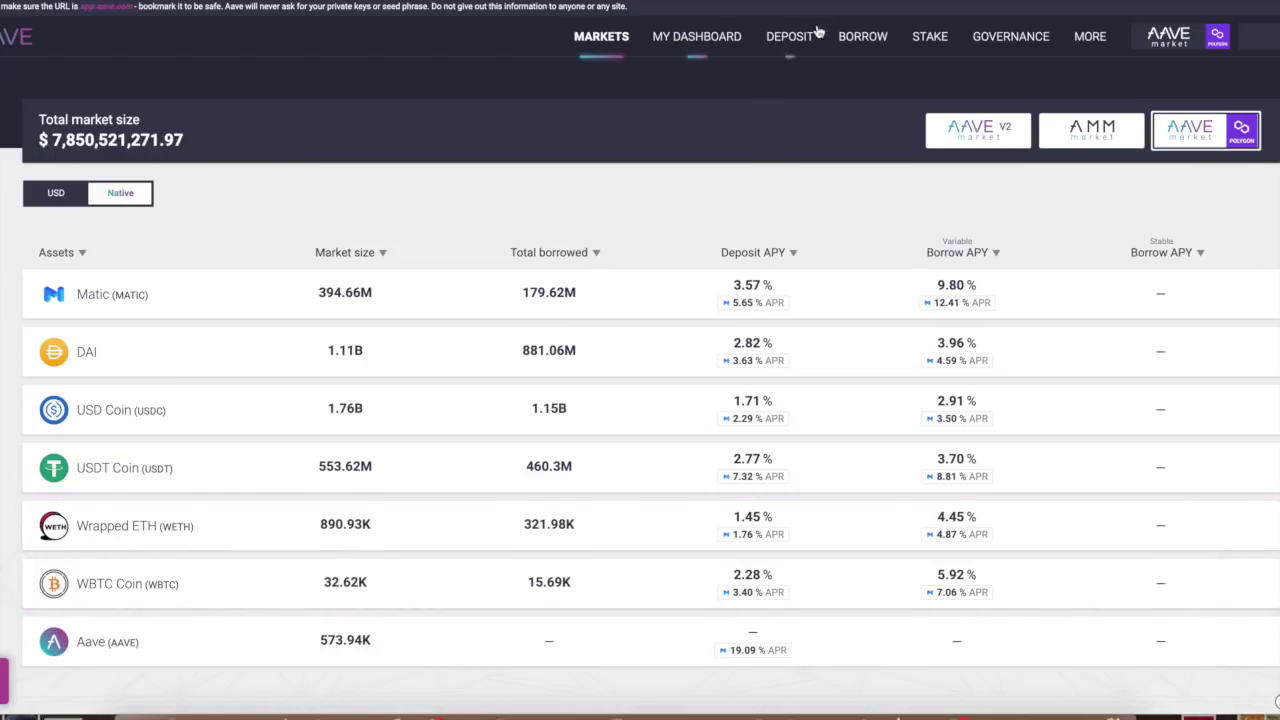
# - Browse the borrowable and depositable asset lists and open the USDT deposit details
pyautogui.click(852, 38)
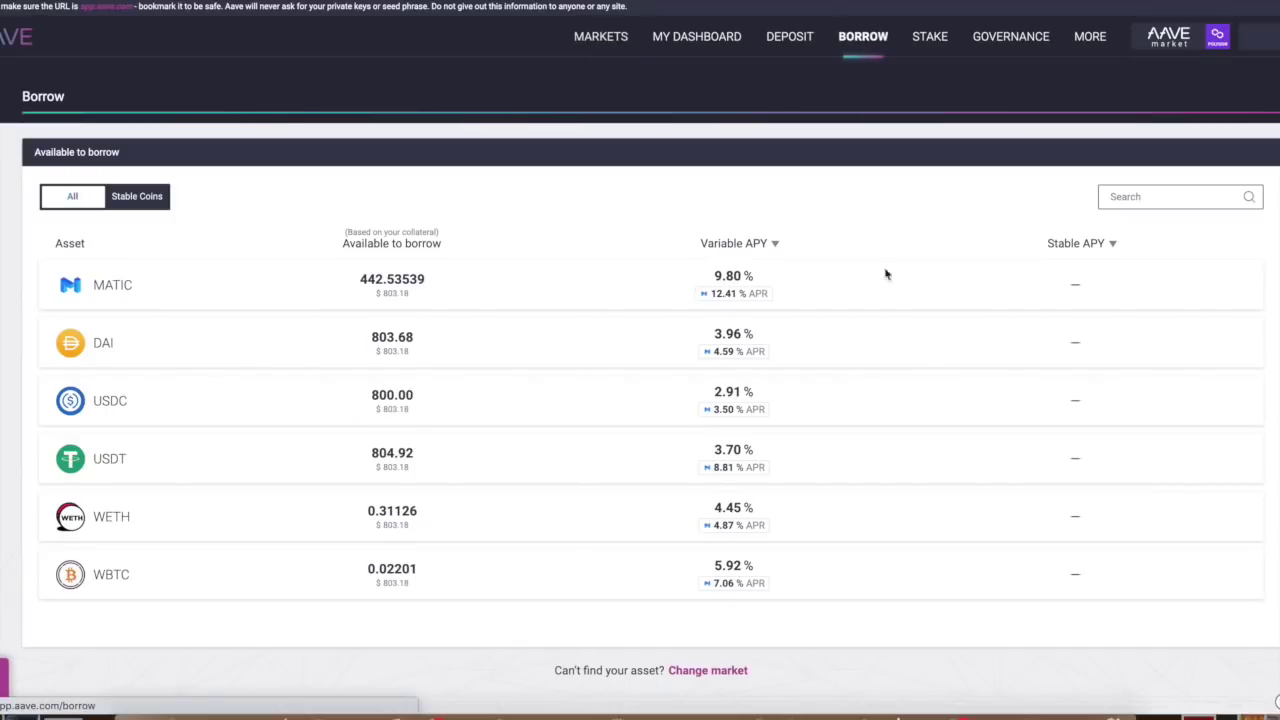
pyautogui.click(779, 40)
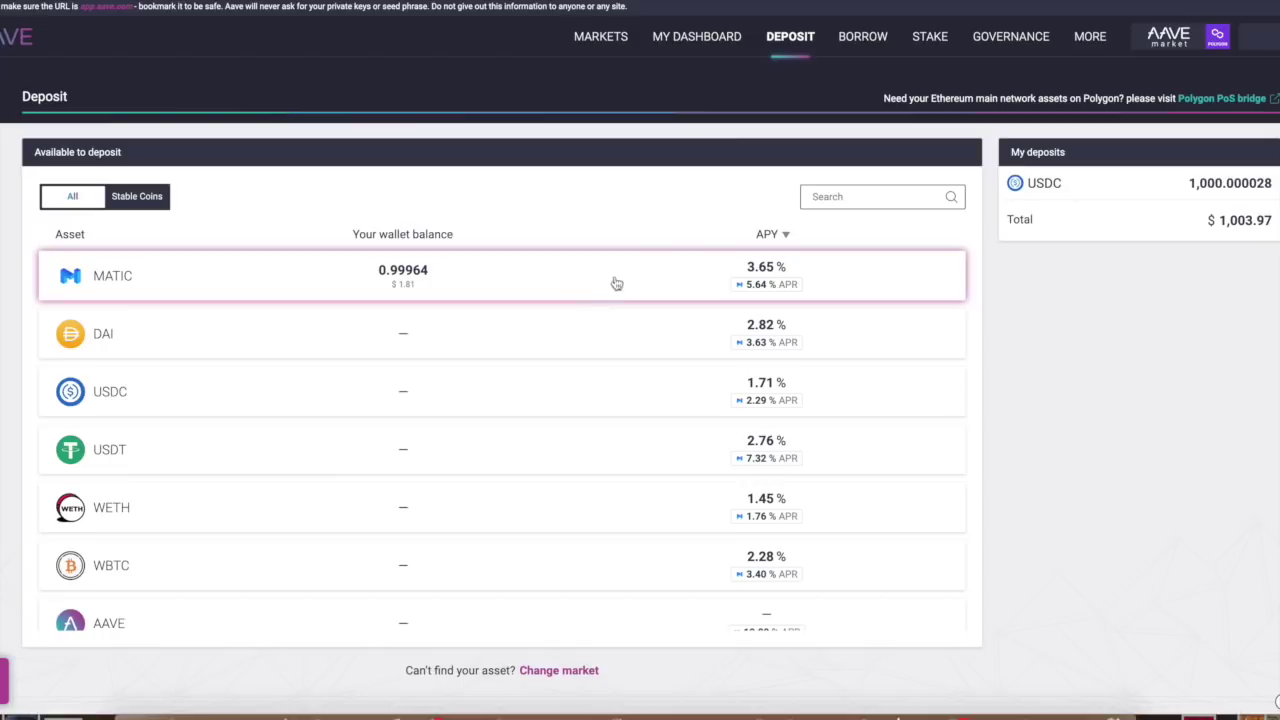
pyautogui.scroll(-1, 624, 566)
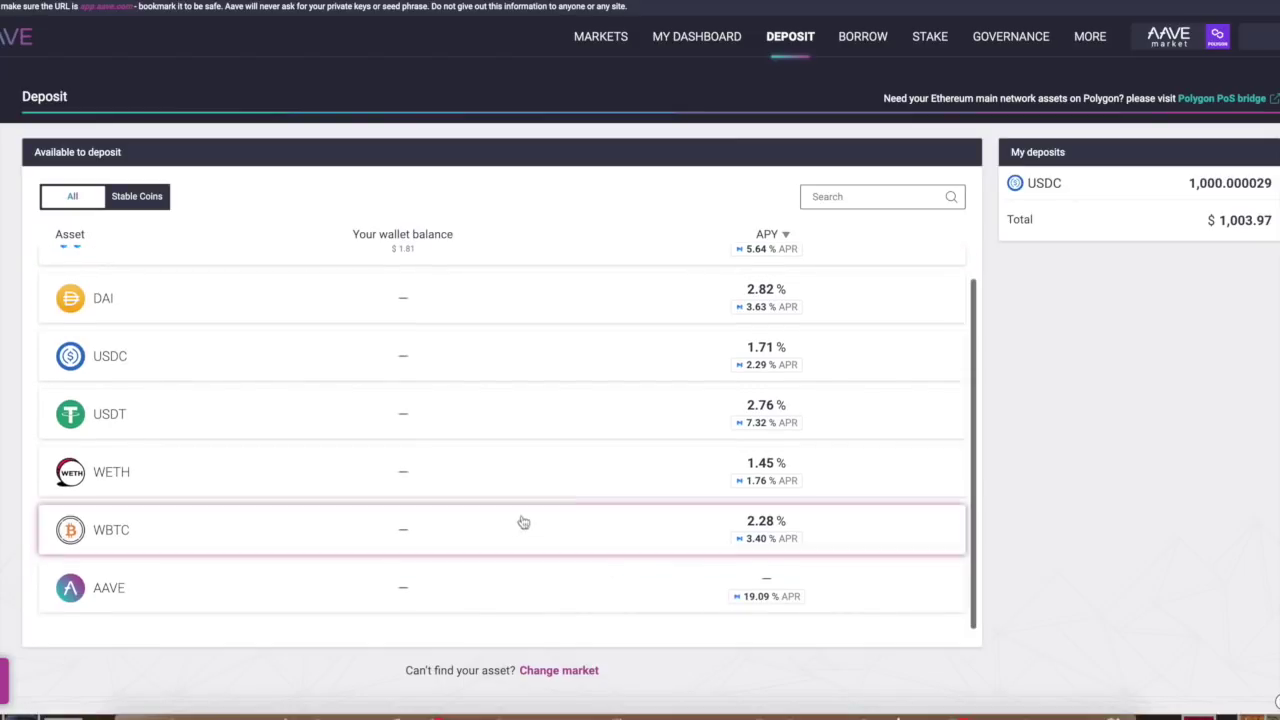
pyautogui.click(200, 410)
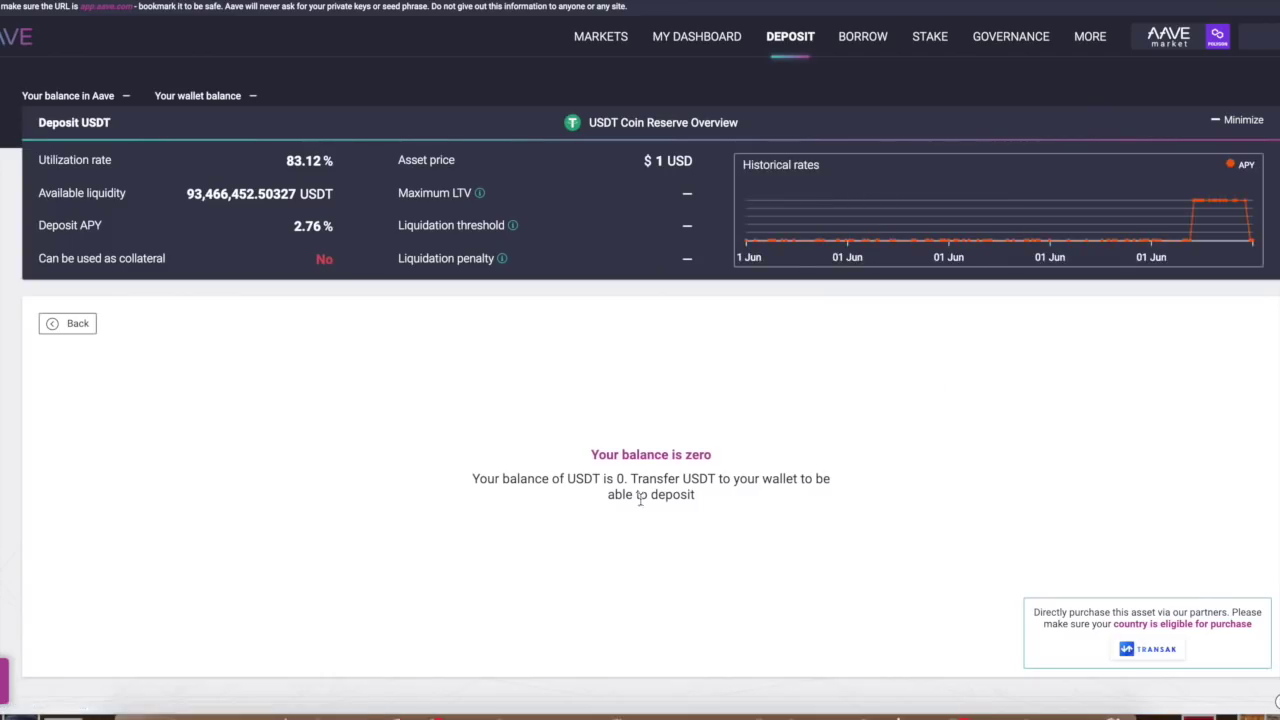
# - Clear a stray text selection and return to the dashboard showing the 1,000 USDC deposit
pyautogui.click(350, 272)
pyautogui.tripleClick(350, 270)
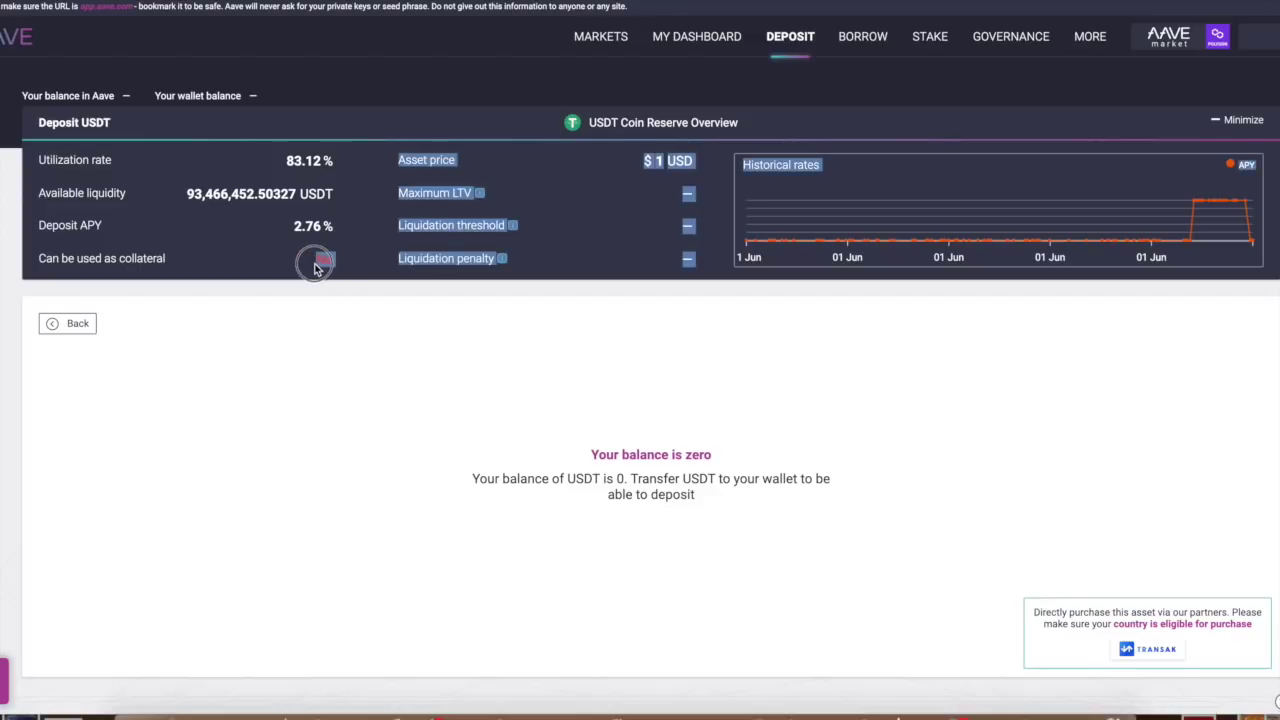
pyautogui.click(355, 266)
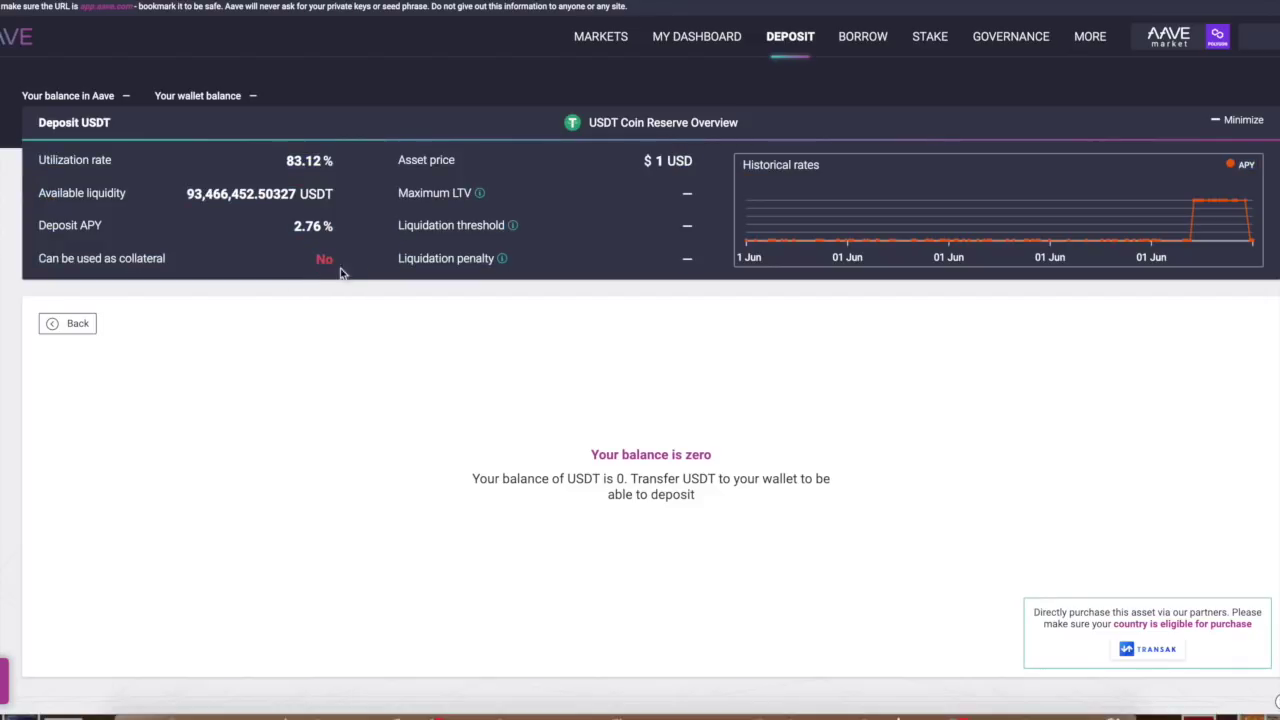
pyautogui.click(698, 48)
pyautogui.click(583, 42)
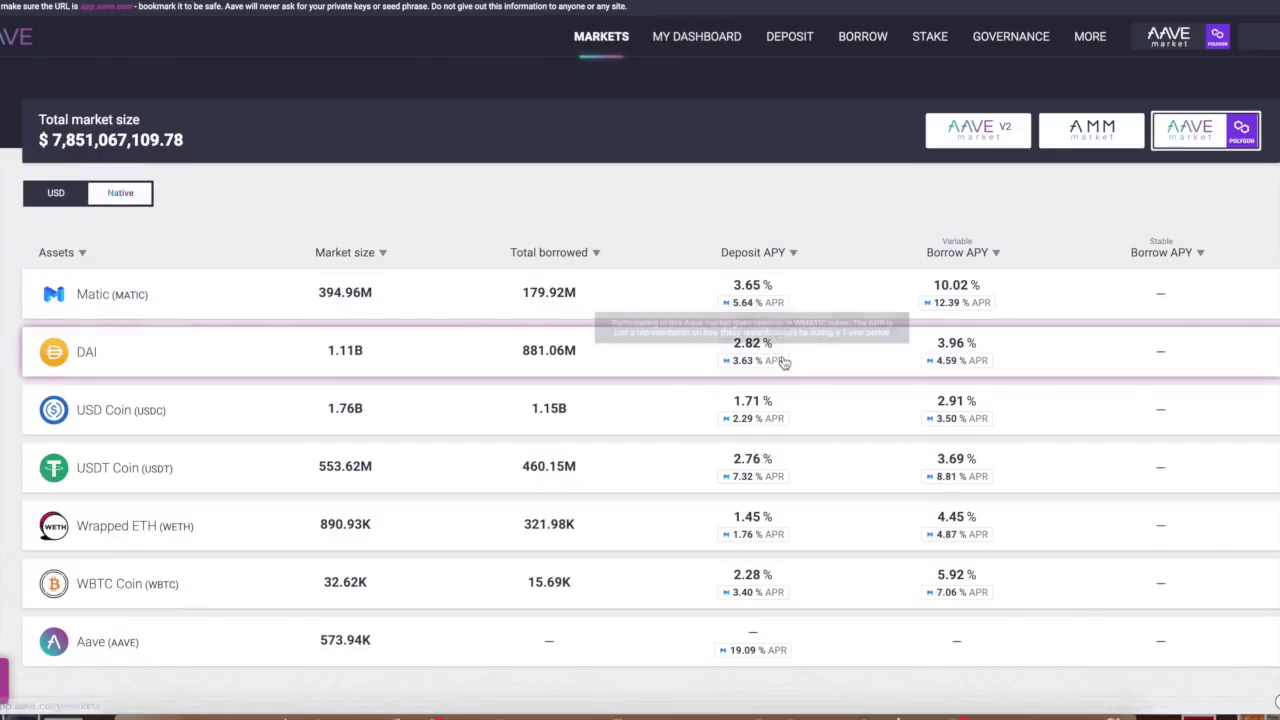
pyautogui.click(672, 38)
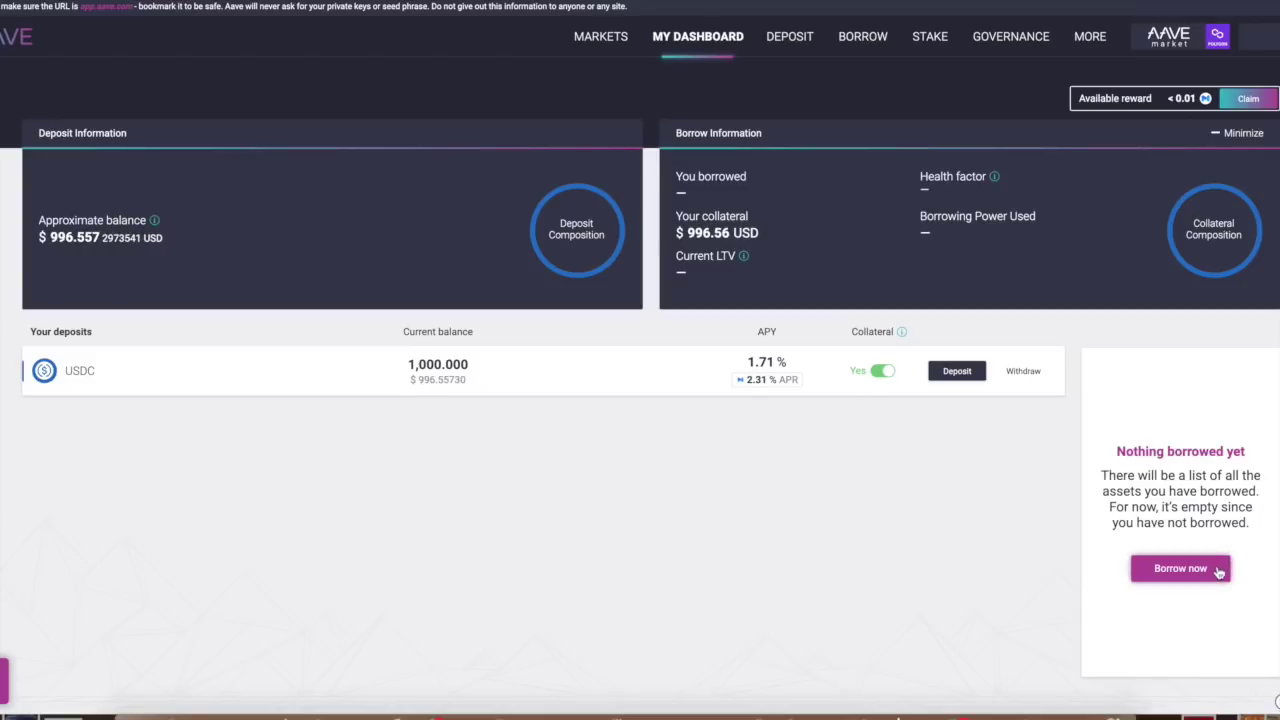
# - Borrow the maximum 800.000038 USDC at a variable rate, confirming in MetaMask
pyautogui.click(1165, 570)
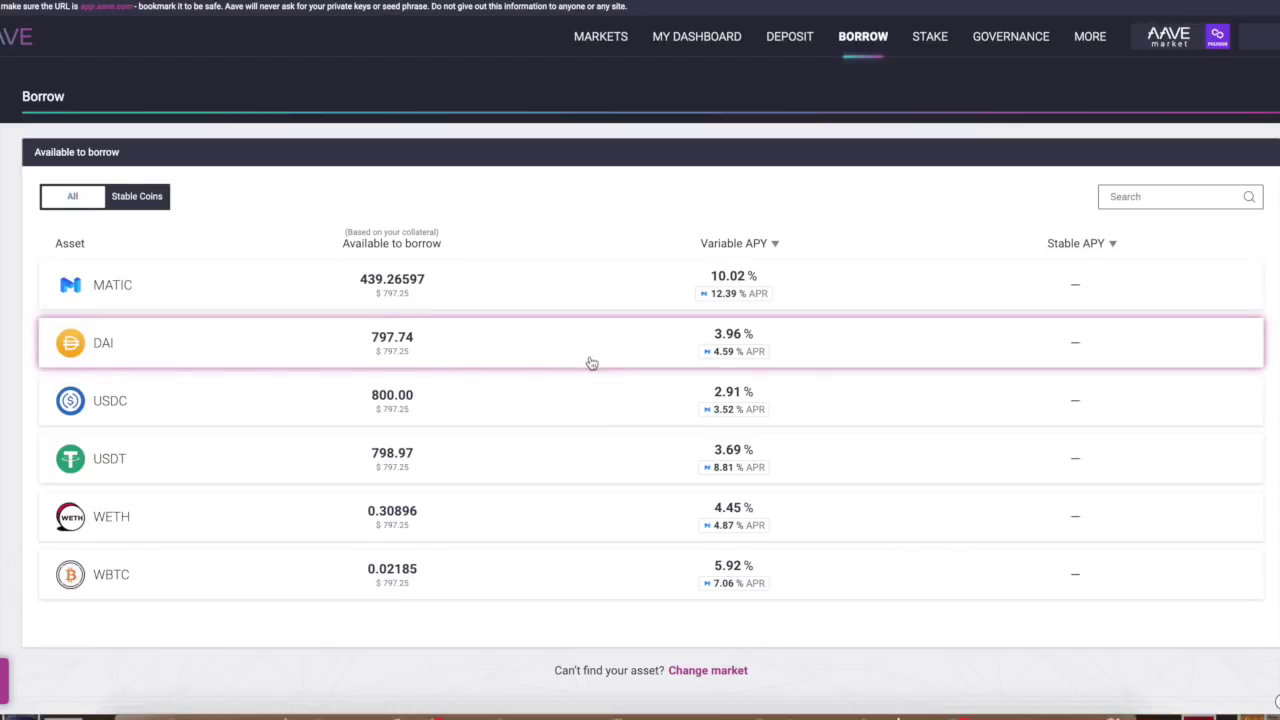
pyautogui.click(584, 400)
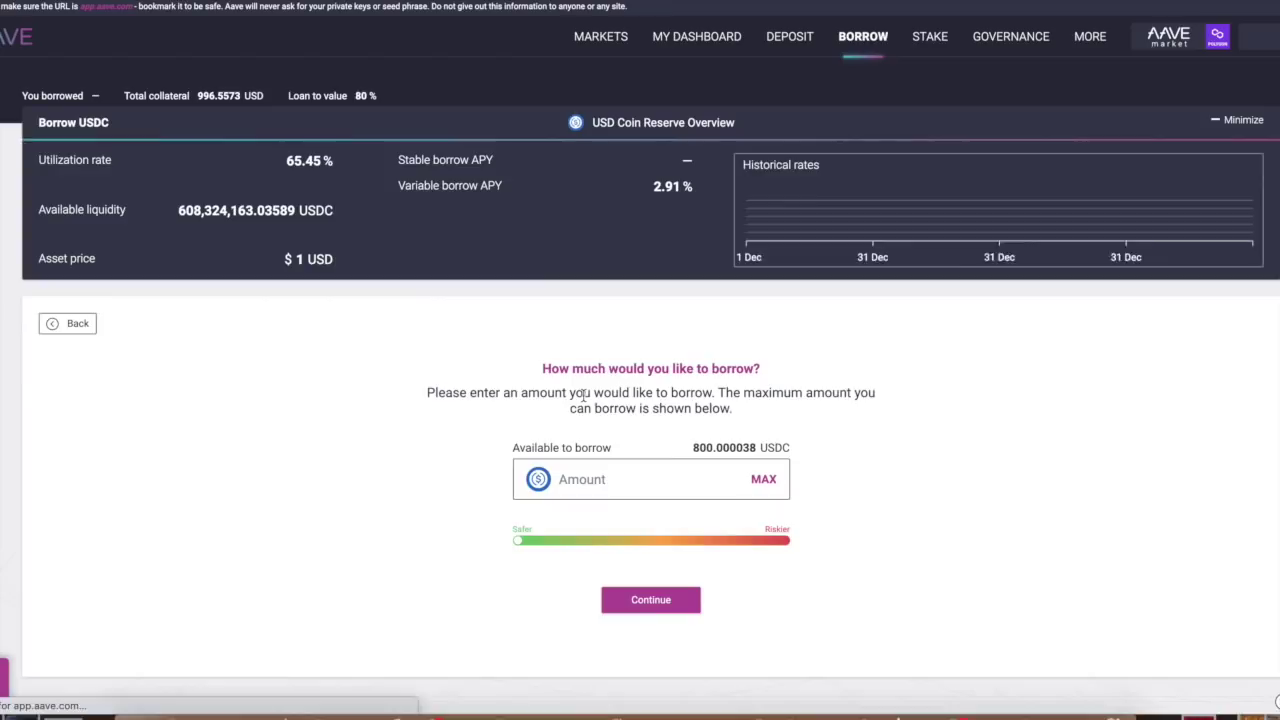
pyautogui.click(764, 494)
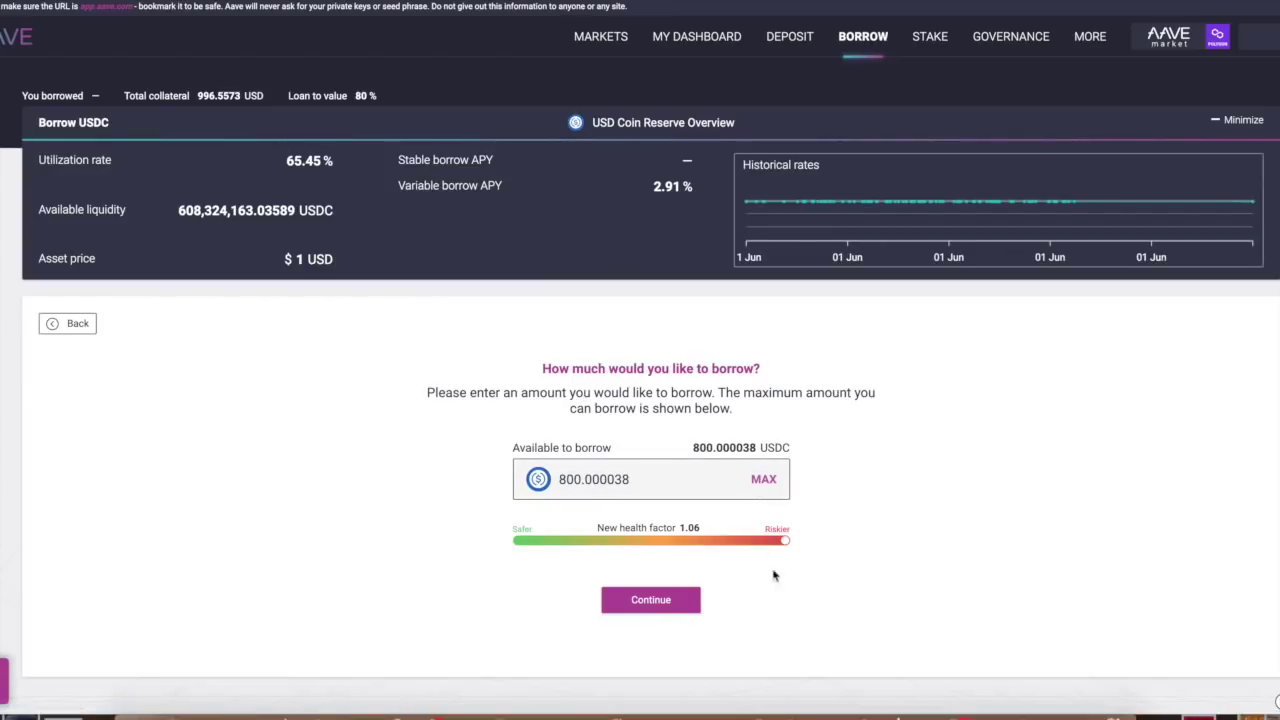
pyautogui.click(666, 604)
pyautogui.click(662, 525)
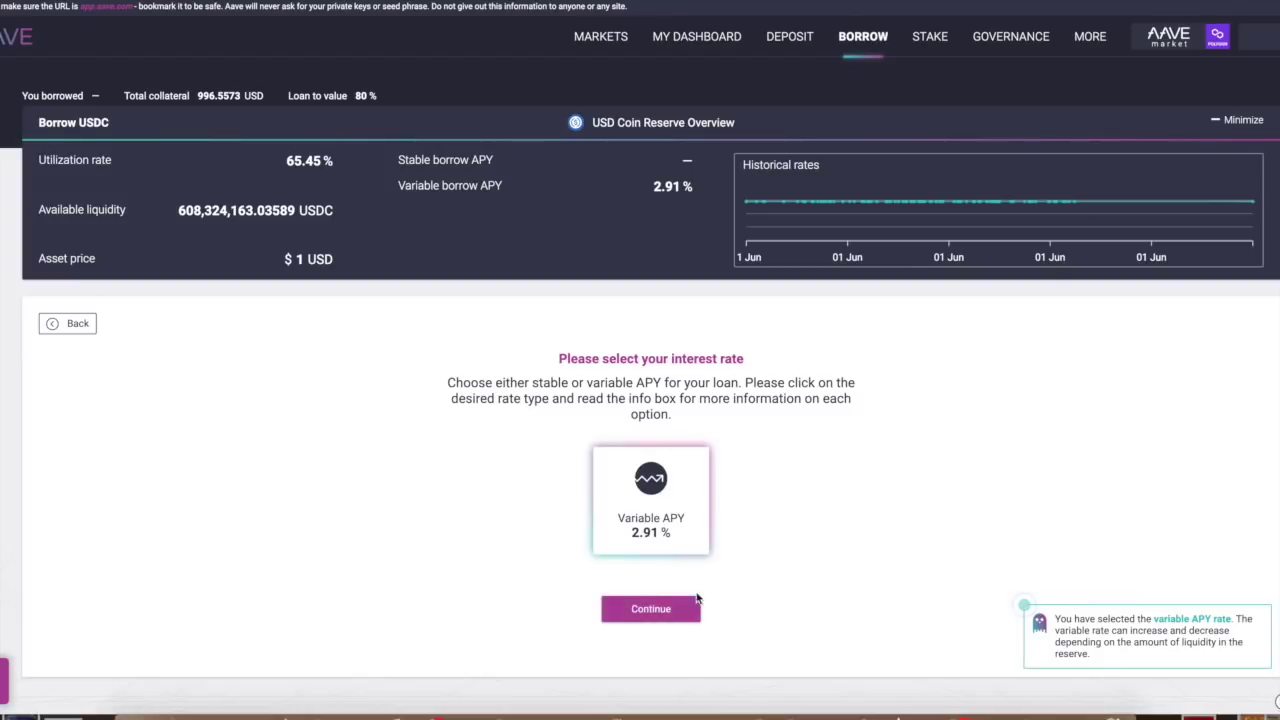
pyautogui.click(678, 607)
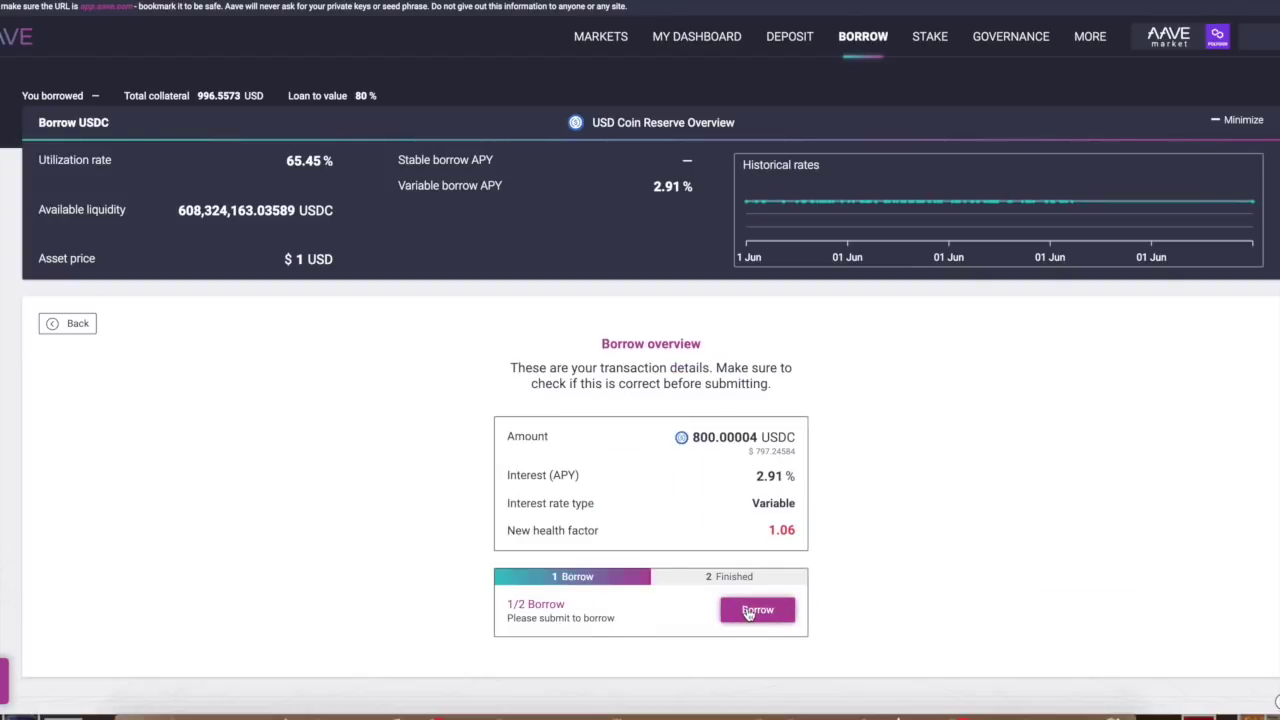
pyautogui.click(748, 611)
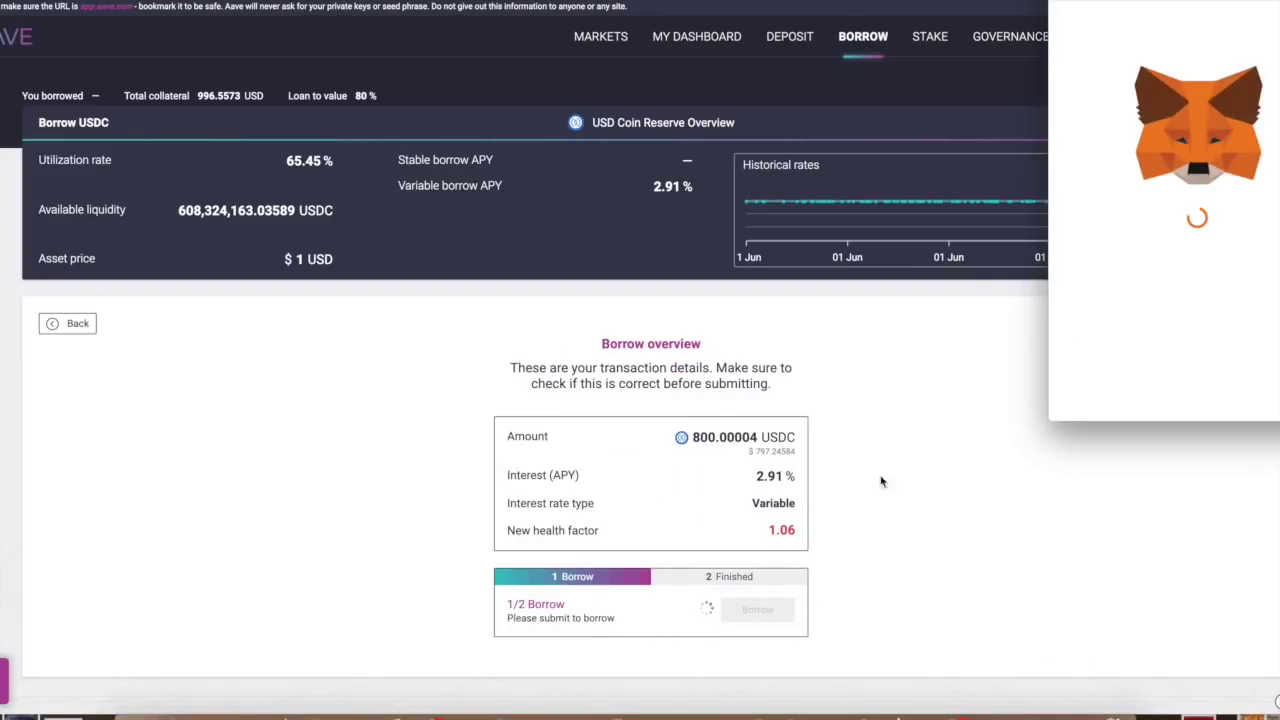
pyautogui.click(1230, 392)
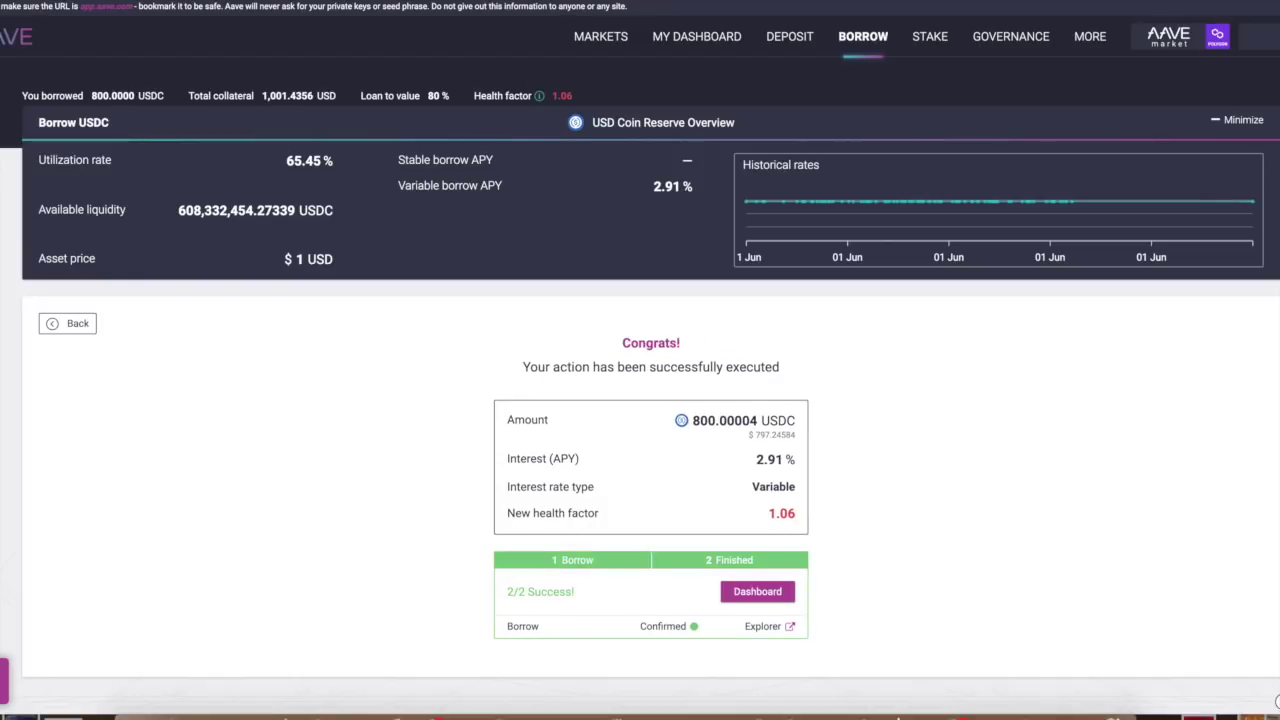
pyautogui.click(696, 40)
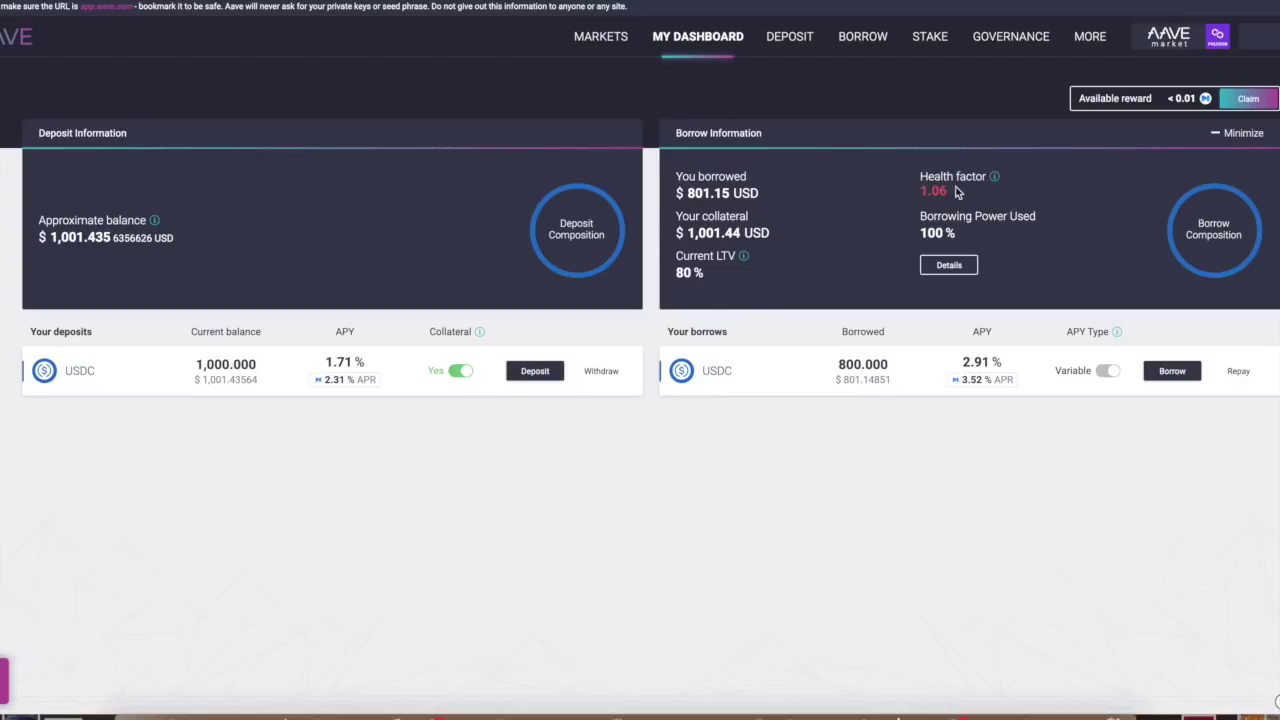
# - Highlight the $801.15 borrowed total and 1.06 health factor on the dashboard
pyautogui.moveTo(958, 192)
pyautogui.mouseDown()
pyautogui.moveTo(791, 183)
pyautogui.moveTo(800, 190)
pyautogui.mouseUp()
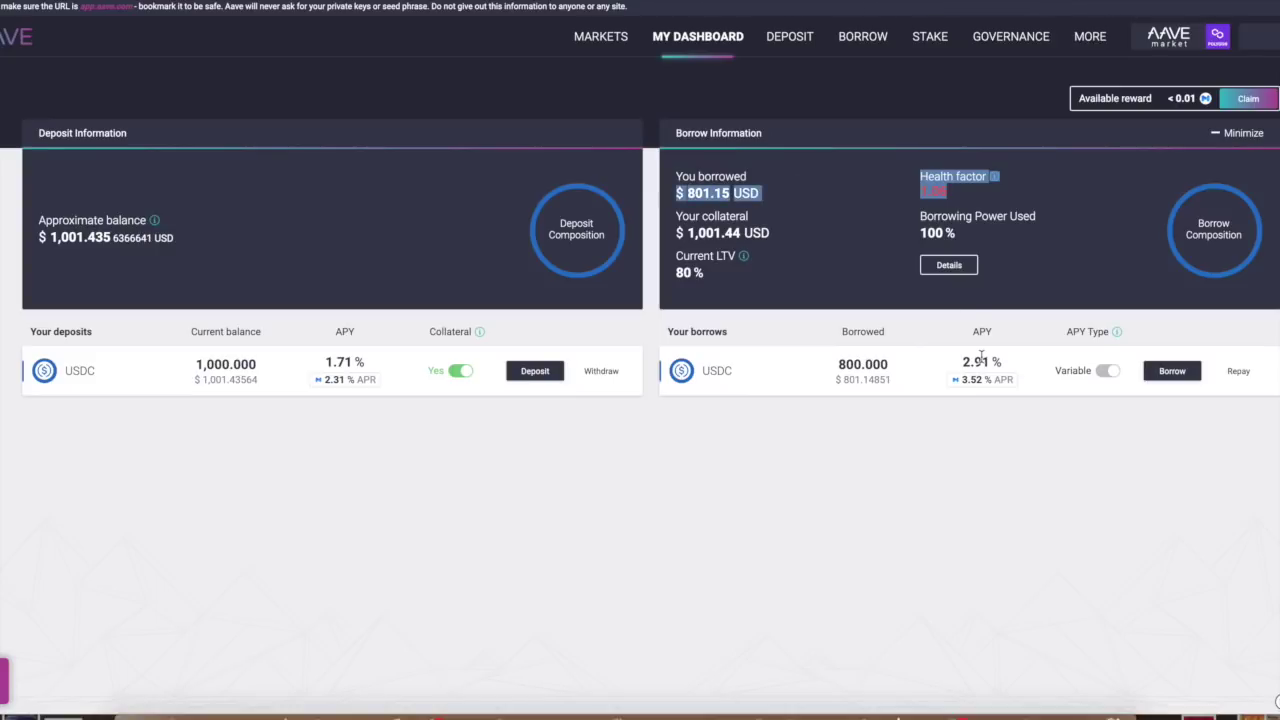
# - Re-deposit the borrowed 800.00004 USDC, confirming in MetaMask, for 1,800 USDC total deposits
pyautogui.click(537, 373)
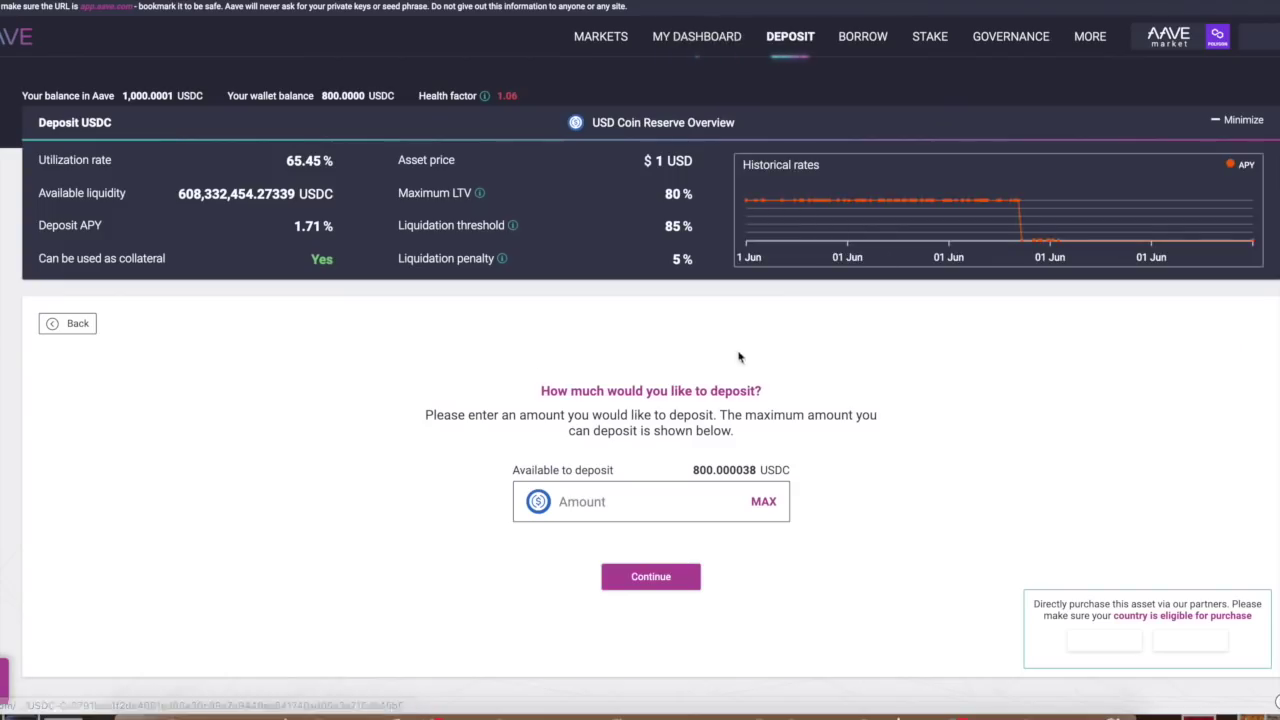
pyautogui.click(766, 505)
pyautogui.click(664, 580)
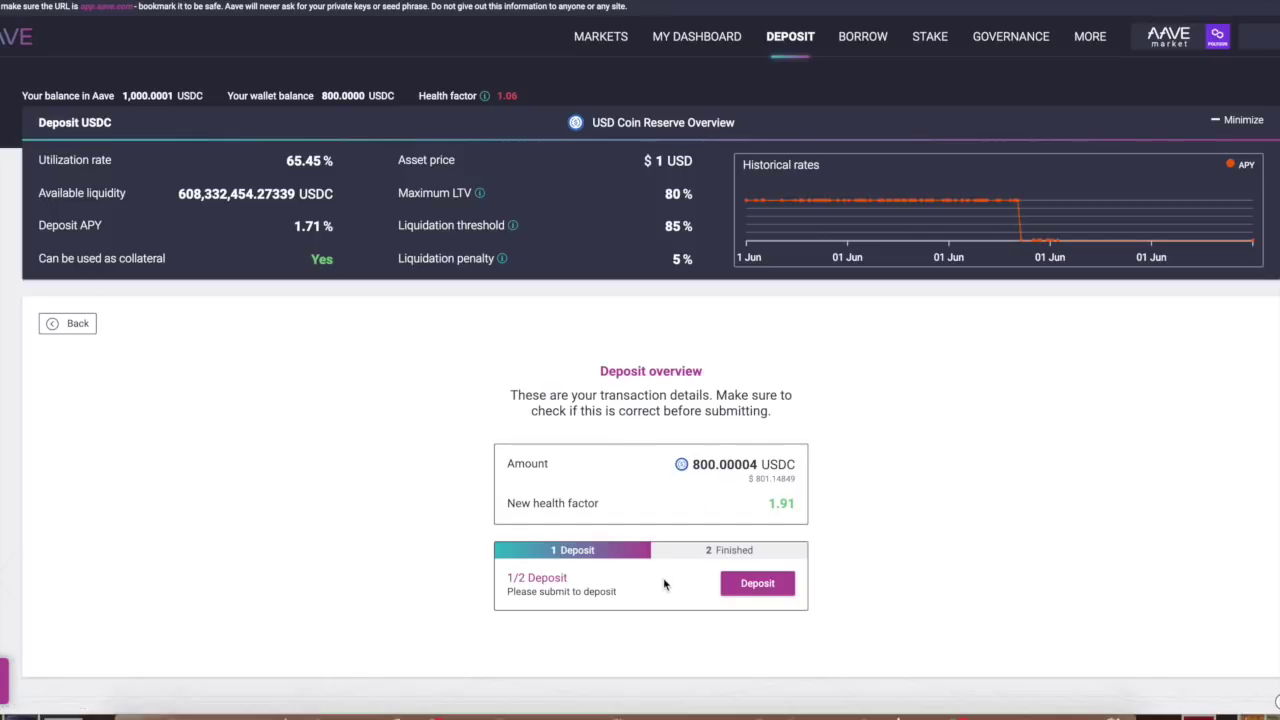
pyautogui.click(757, 583)
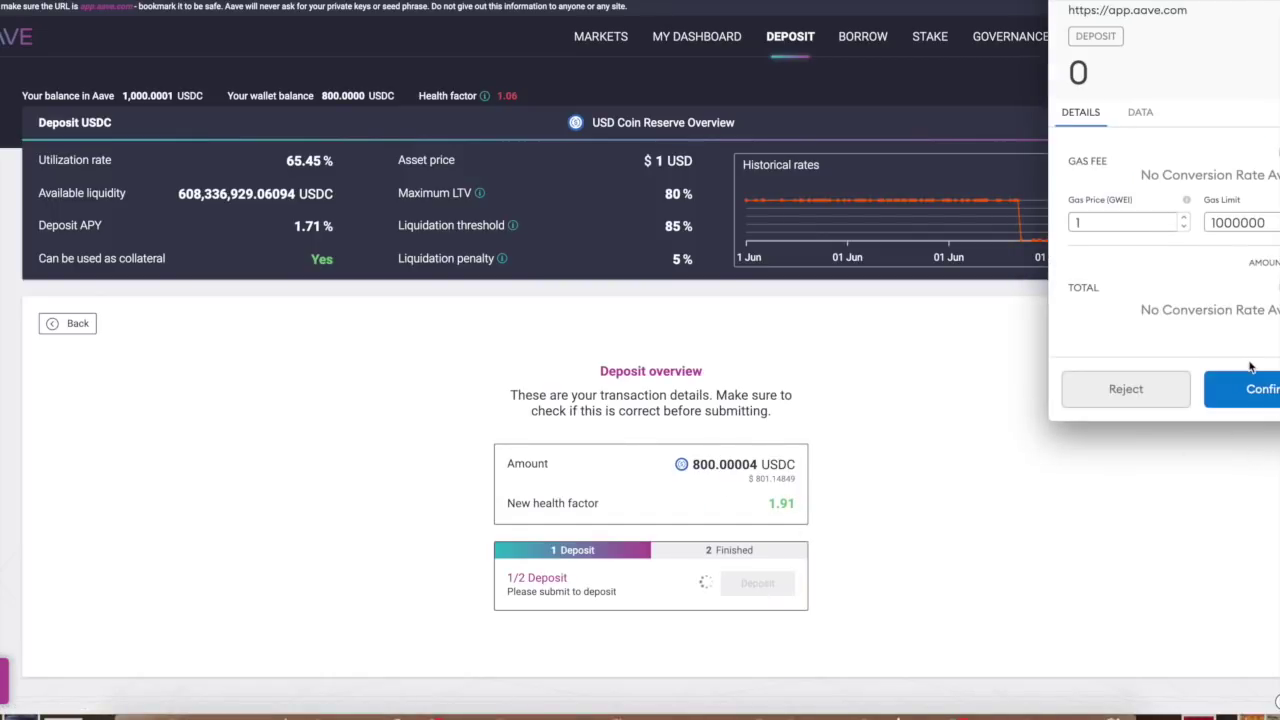
pyautogui.click(1245, 386)
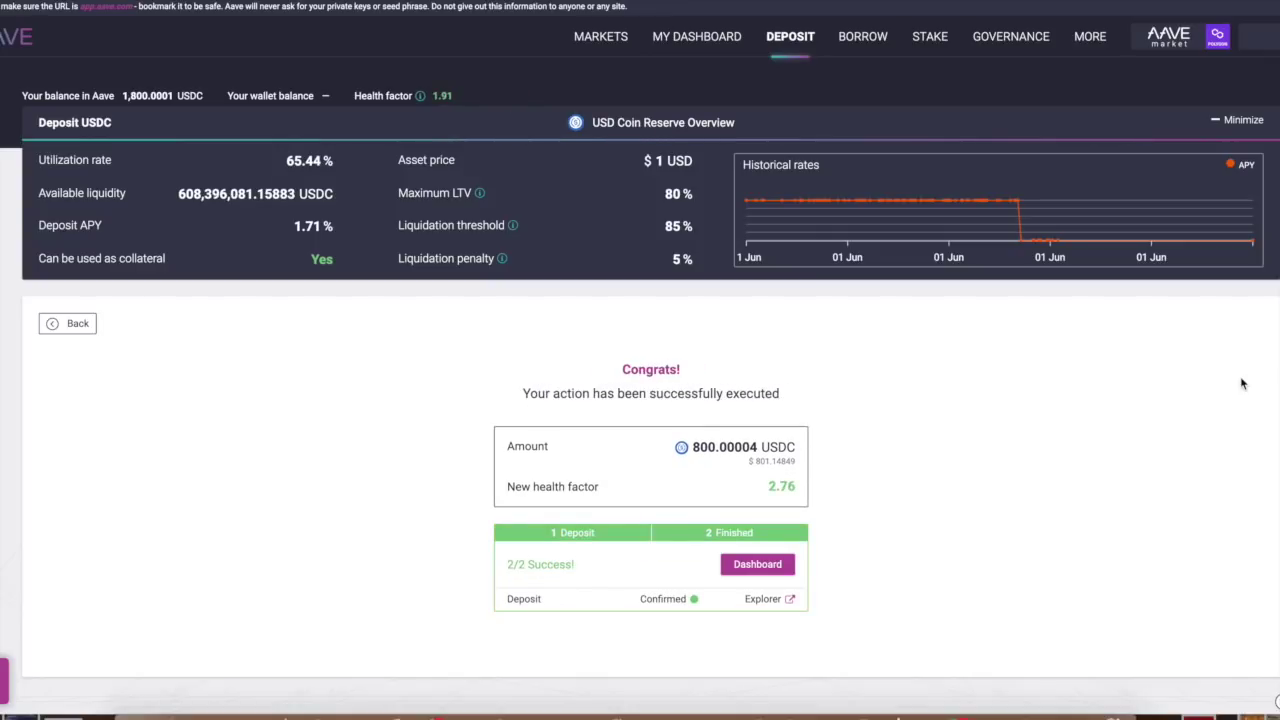
pyautogui.click(712, 40)
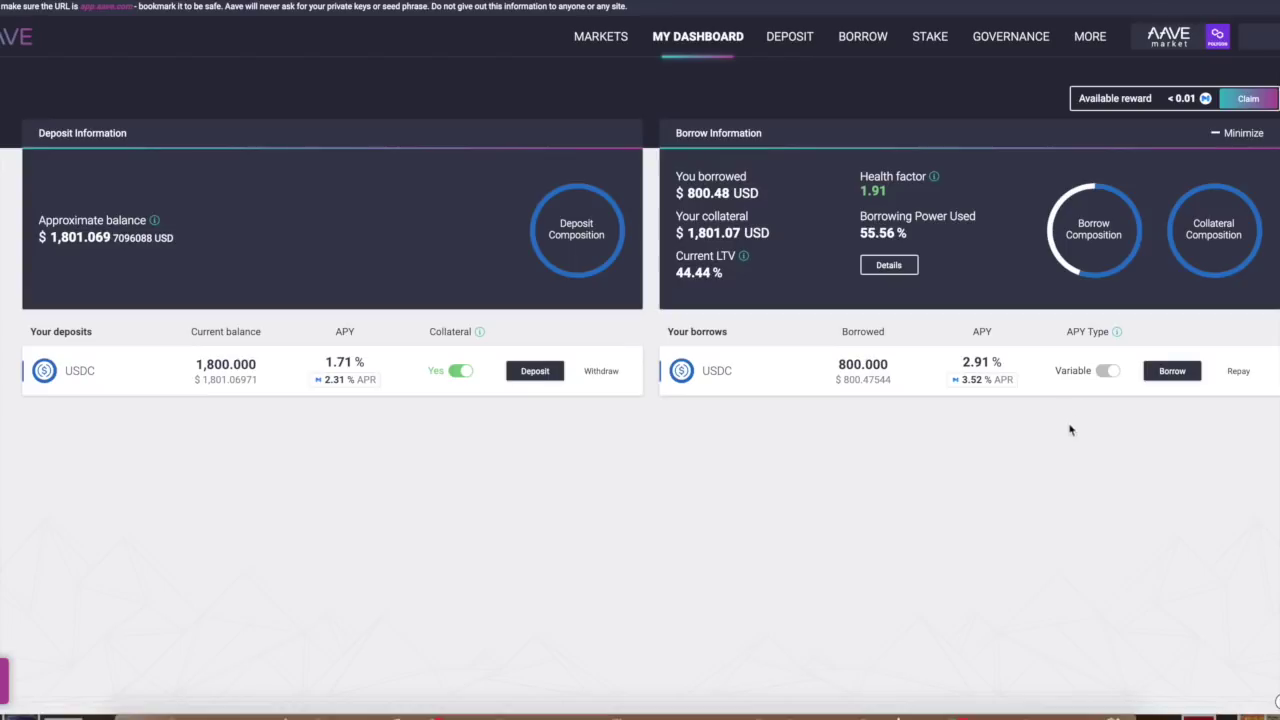
pyautogui.click(1172, 371)
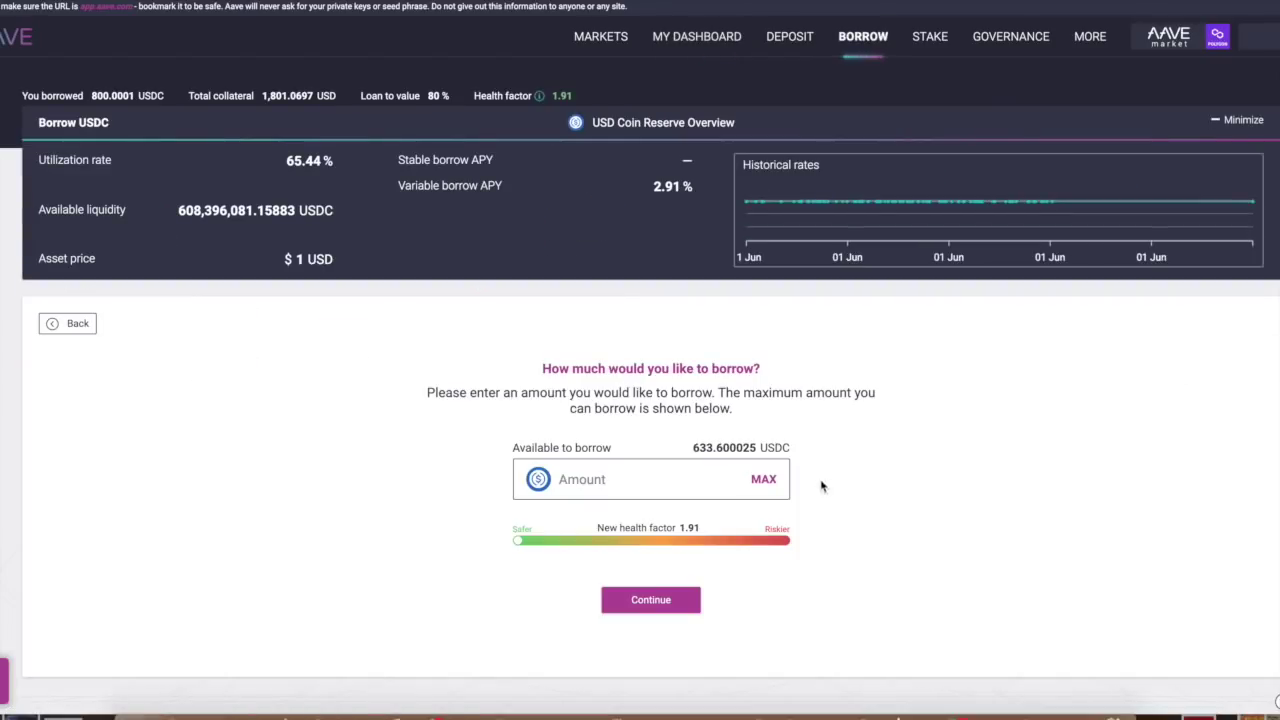
pyautogui.click(772, 484)
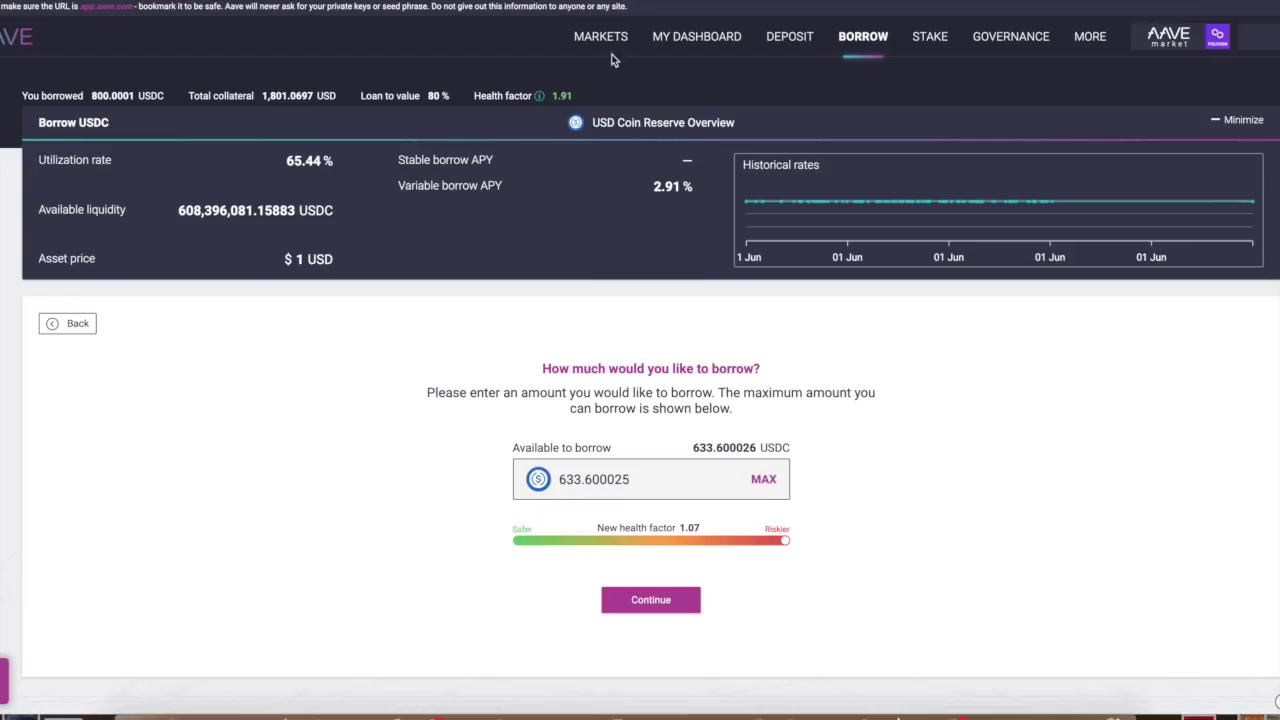
pyautogui.click(675, 47)
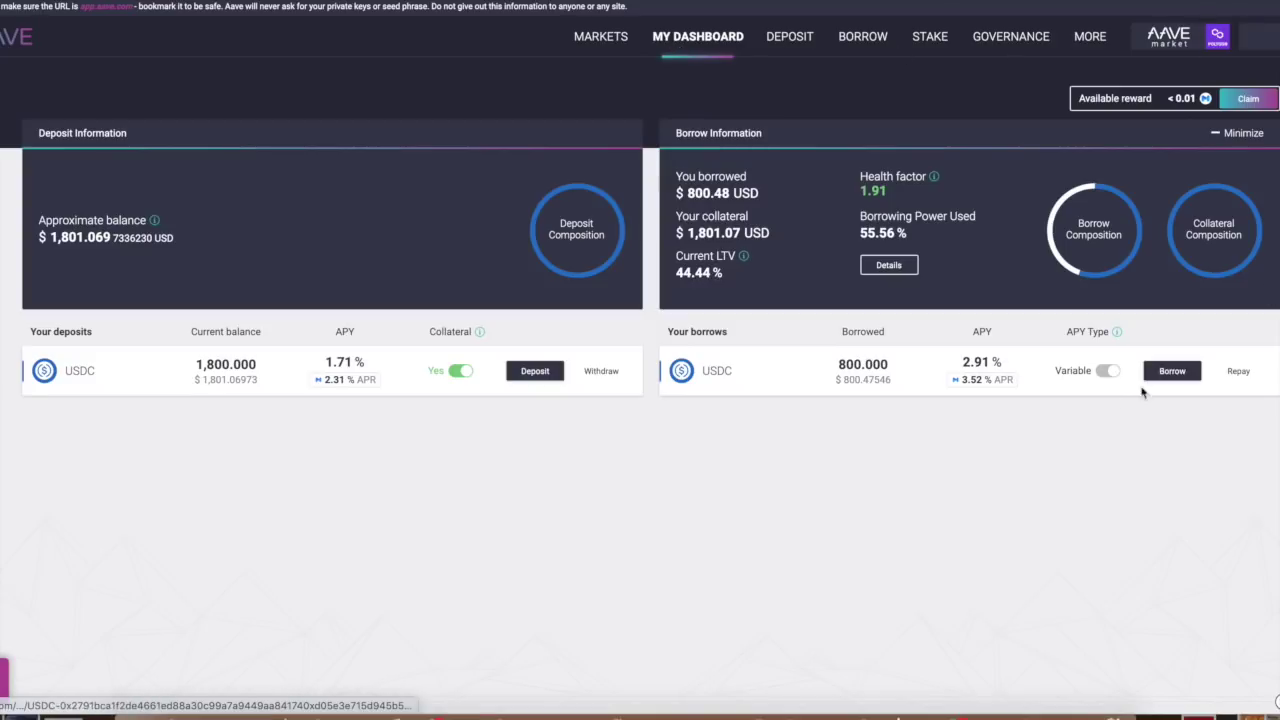
pyautogui.moveTo(1006, 400); pyautogui.dragTo(962, 369)
pyautogui.click(1029, 429)
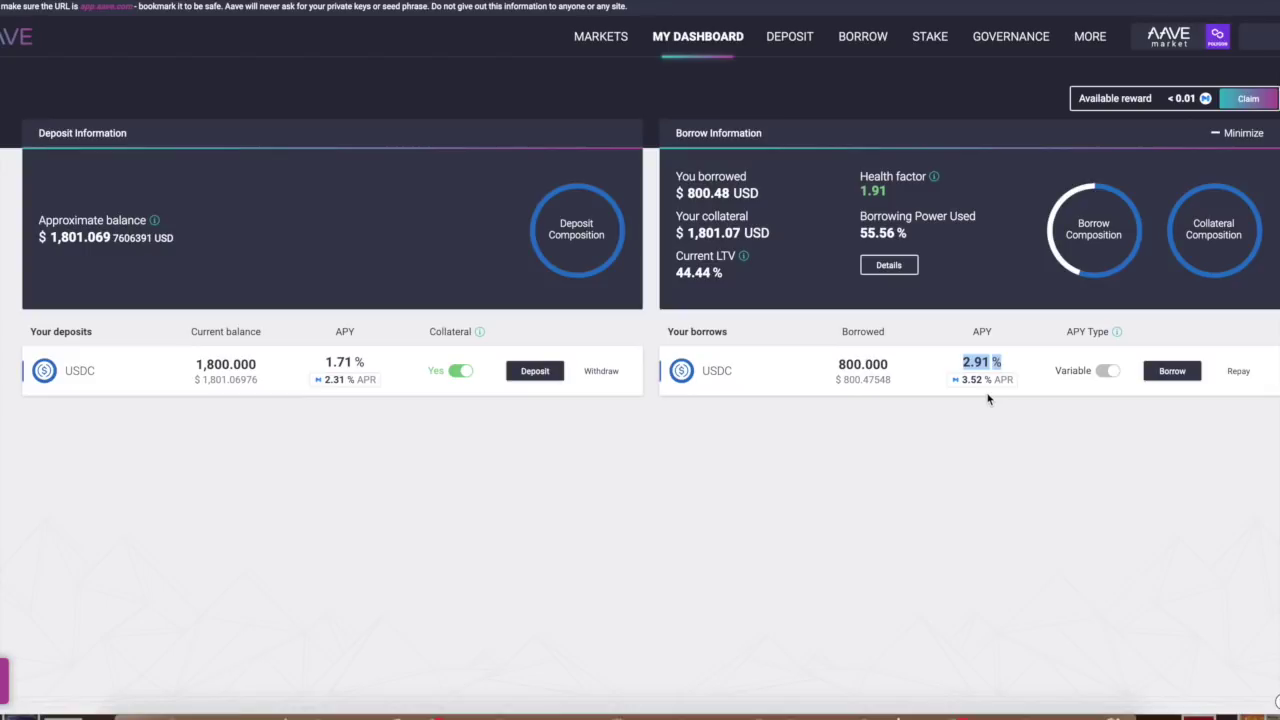
# - Borrow the maximum 633.600027 USDC more at a variable rate, confirming in MetaMask
pyautogui.click(1168, 370)
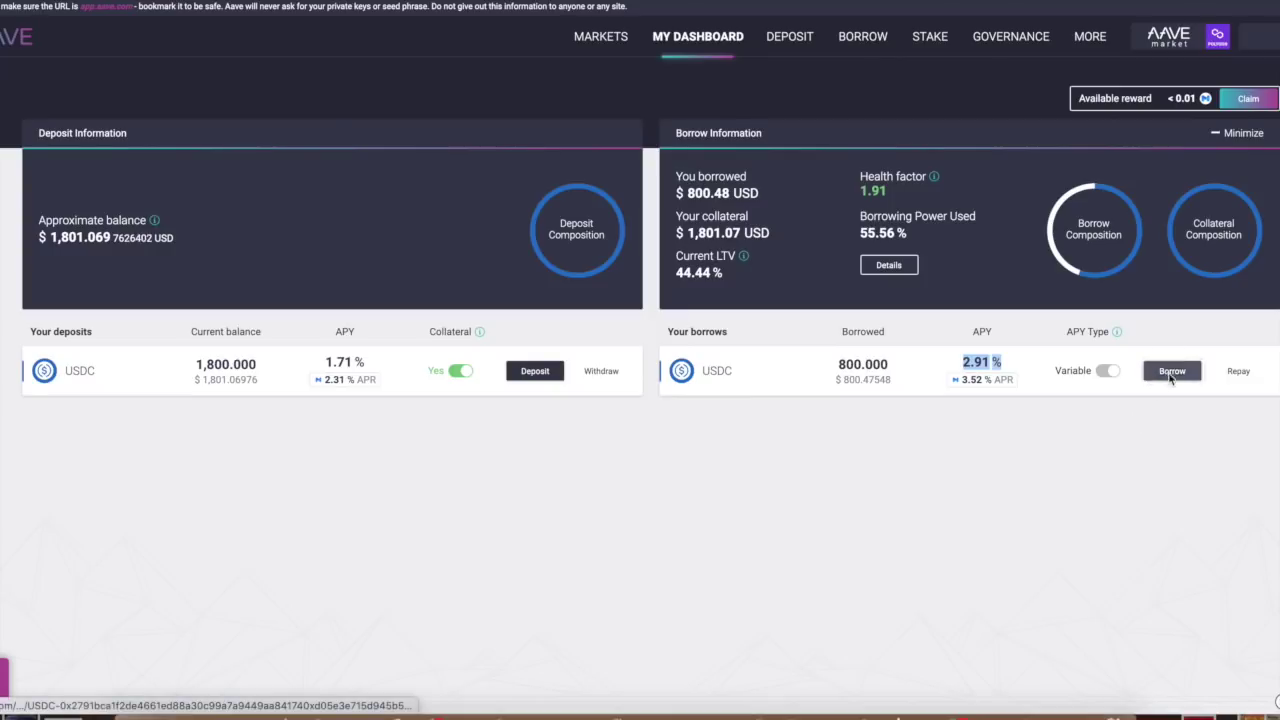
pyautogui.click(765, 480)
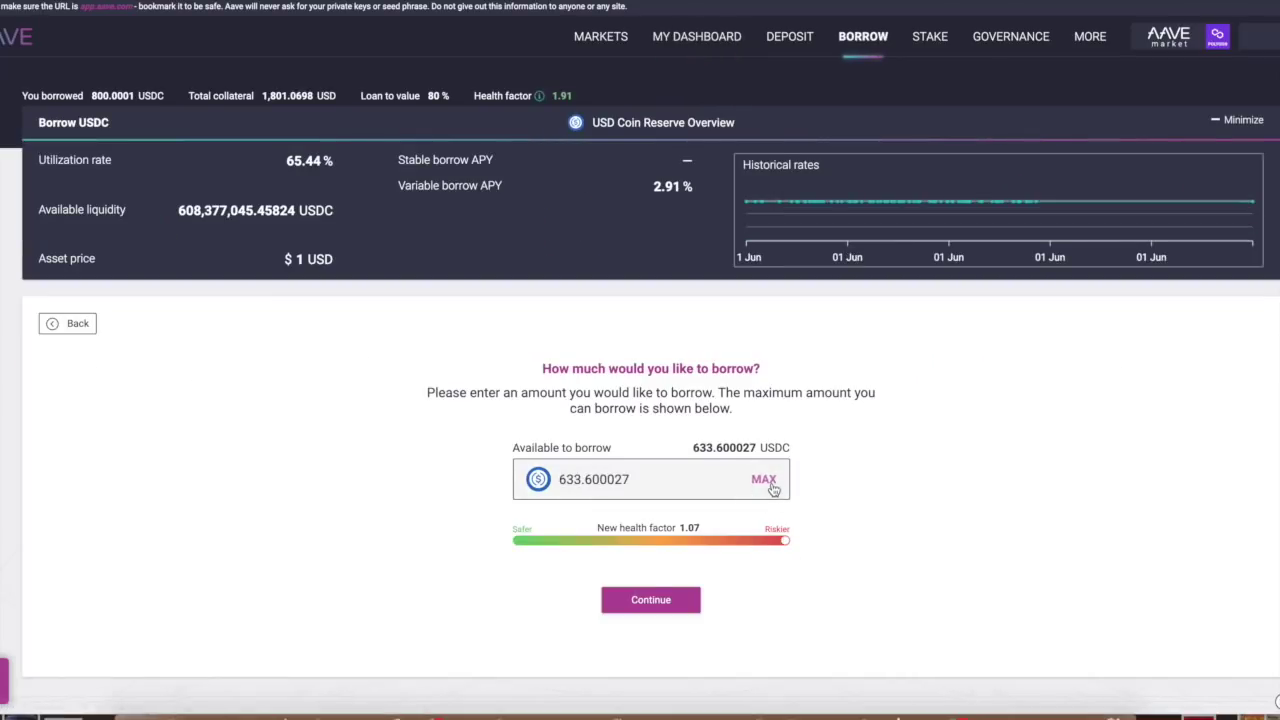
pyautogui.click(646, 602)
pyautogui.click(686, 512)
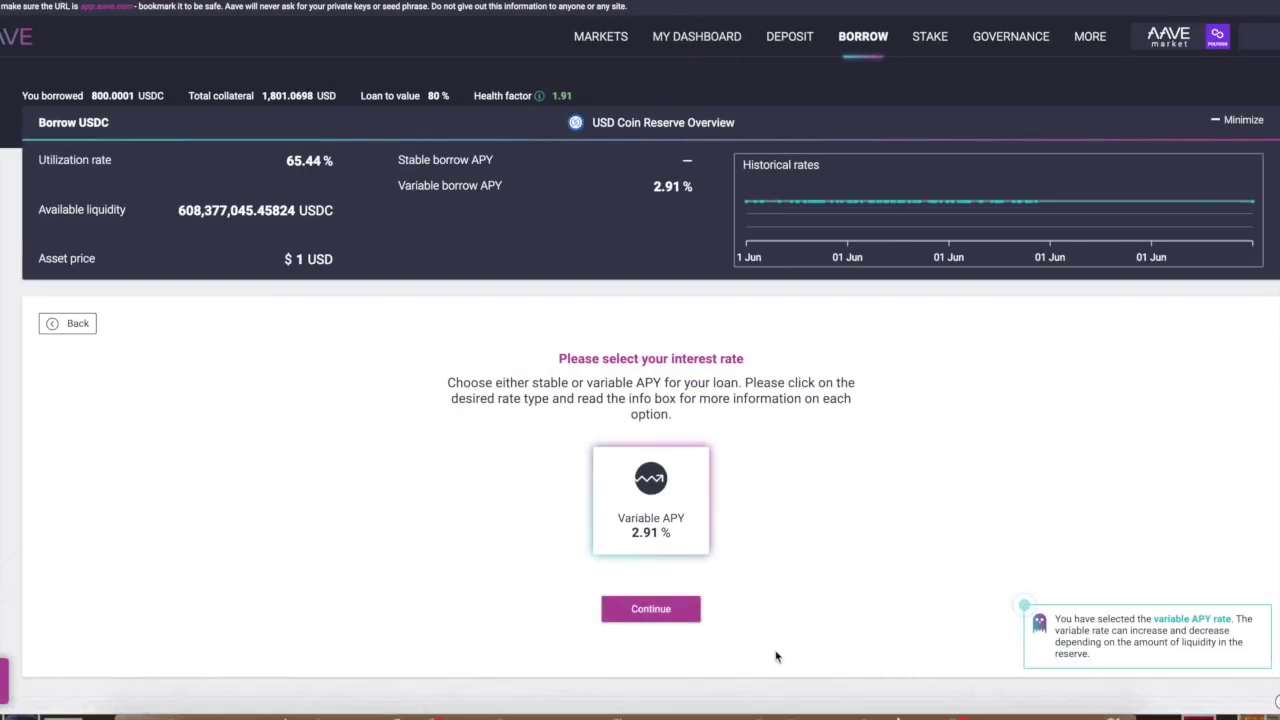
pyautogui.click(671, 620)
pyautogui.click(757, 613)
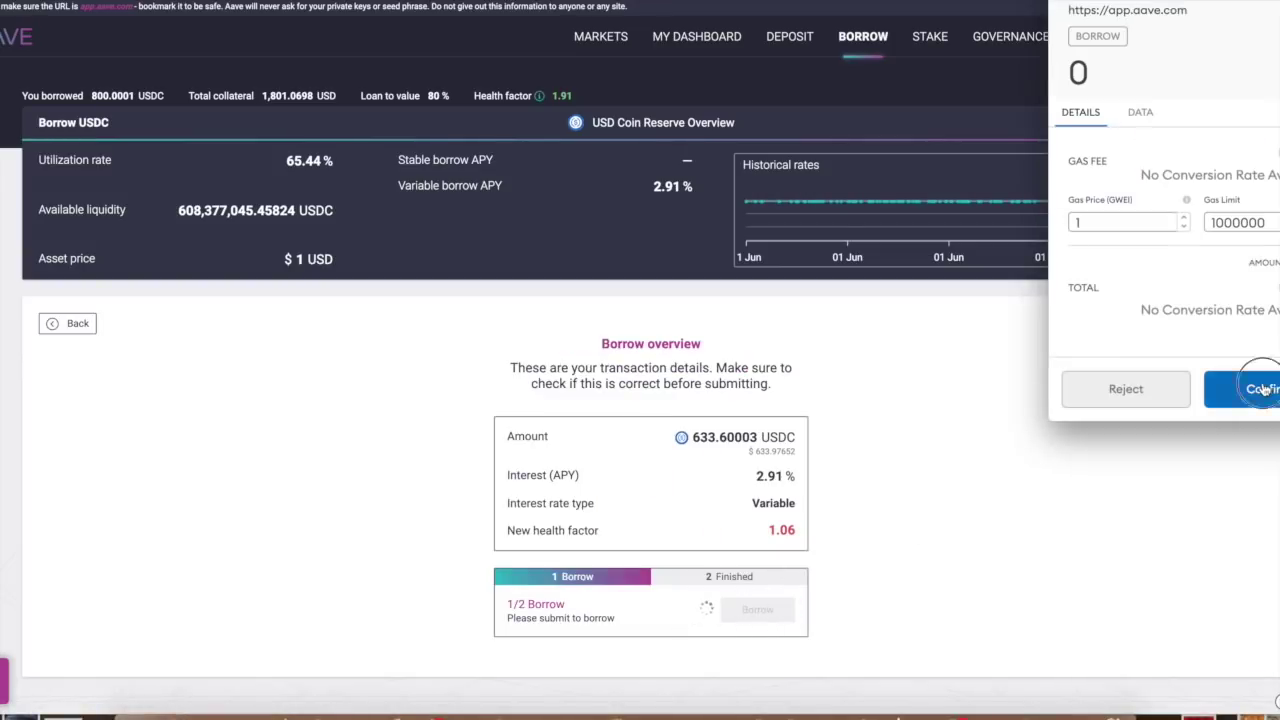
pyautogui.click(1264, 390)
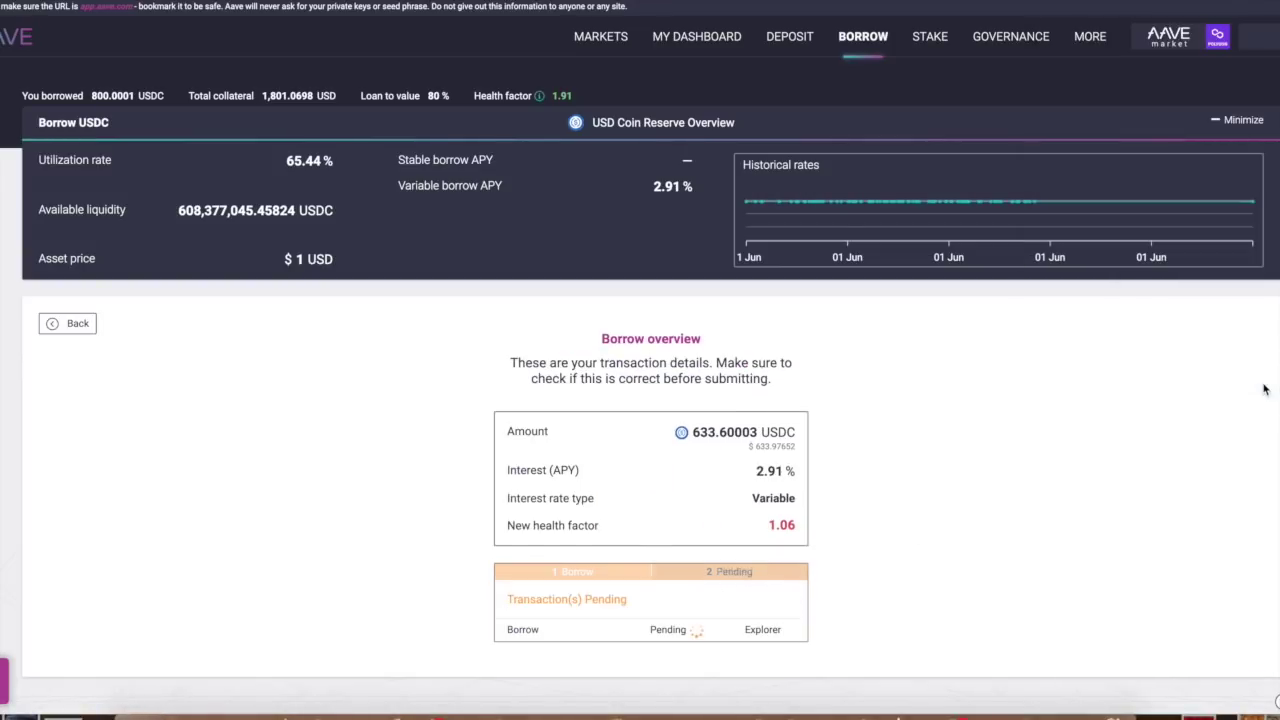
pyautogui.click(718, 31)
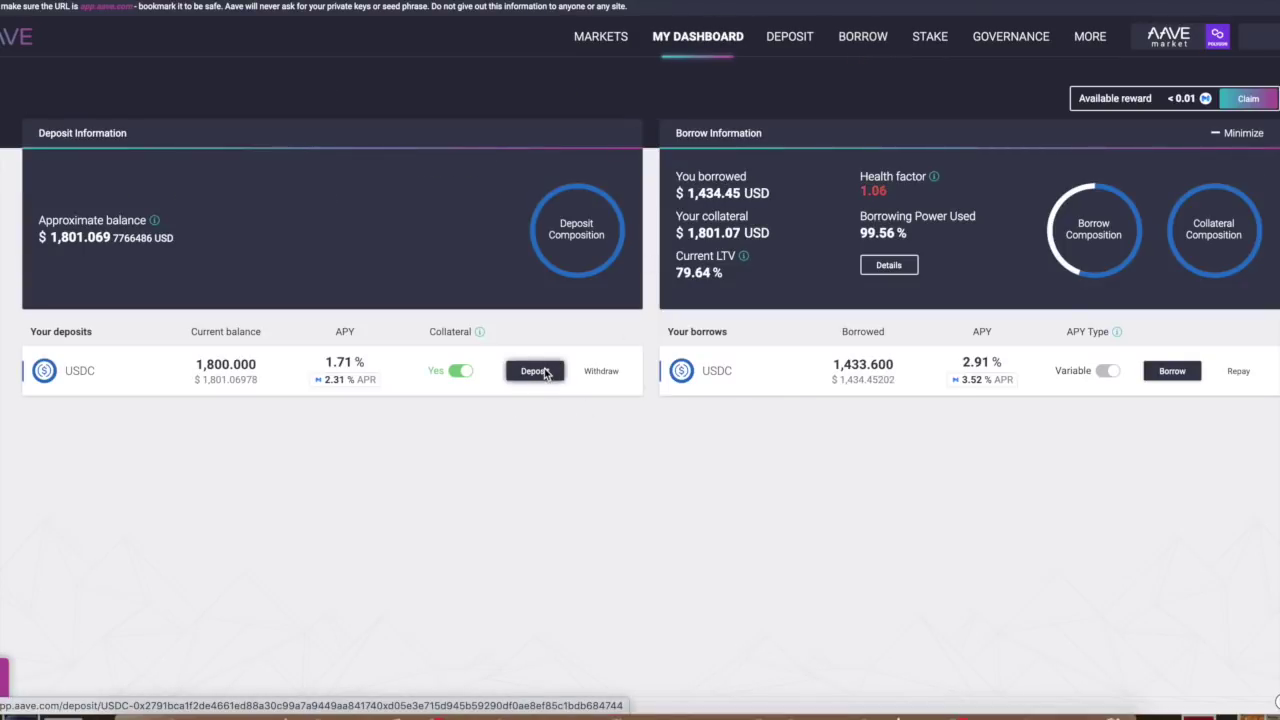
# - Re-deposit the borrowed 633.6 USDC, confirming in MetaMask, bringing deposits to 2,433.6 USDC
pyautogui.click(535, 371)
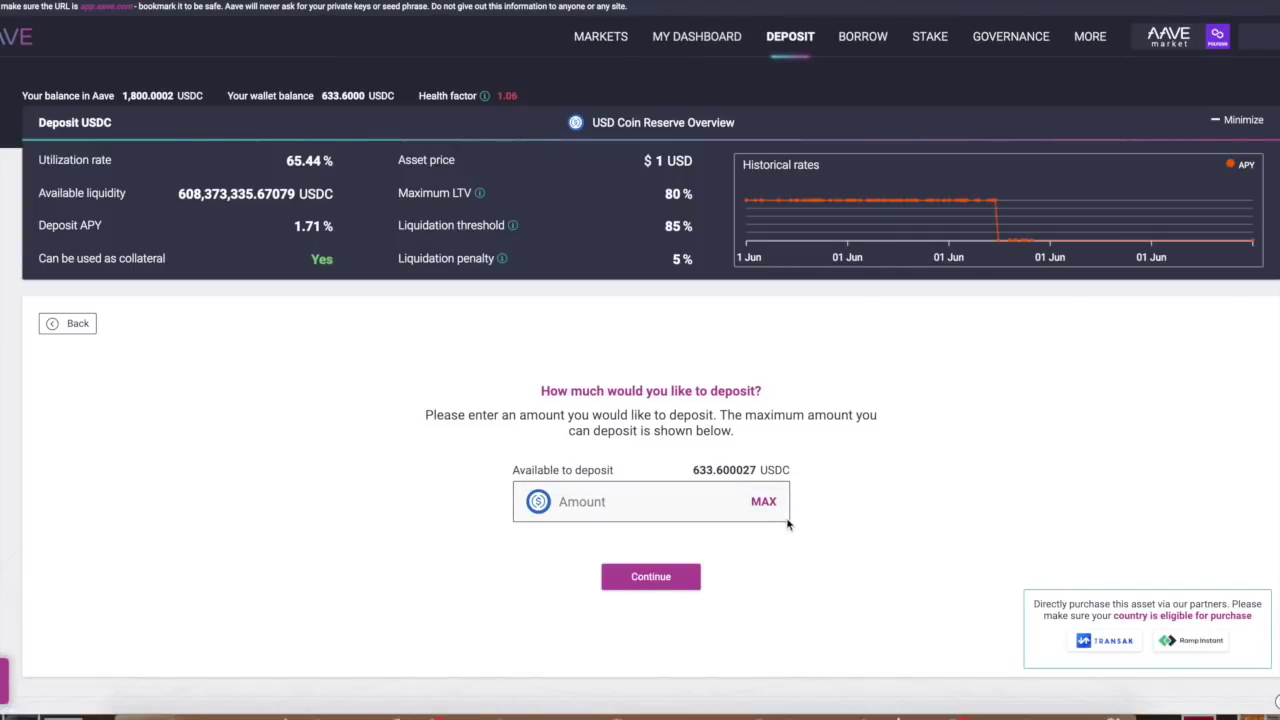
pyautogui.click(762, 502)
pyautogui.click(652, 577)
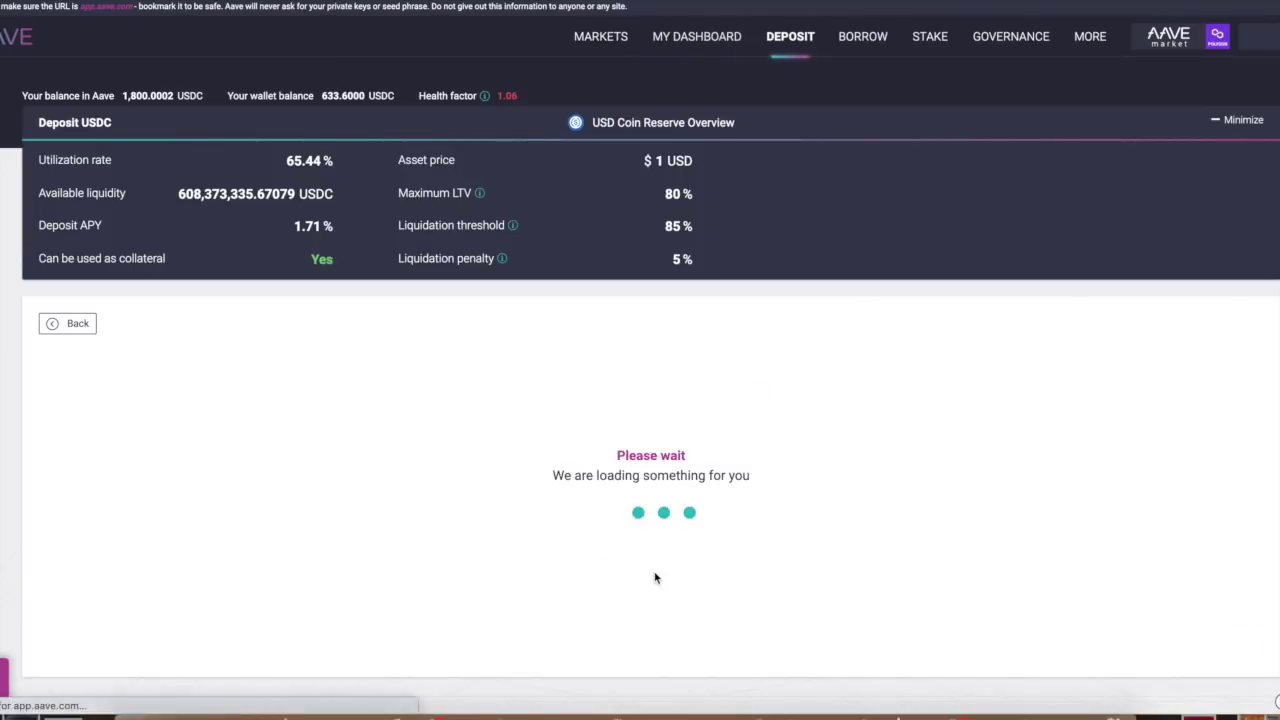
pyautogui.click(757, 583)
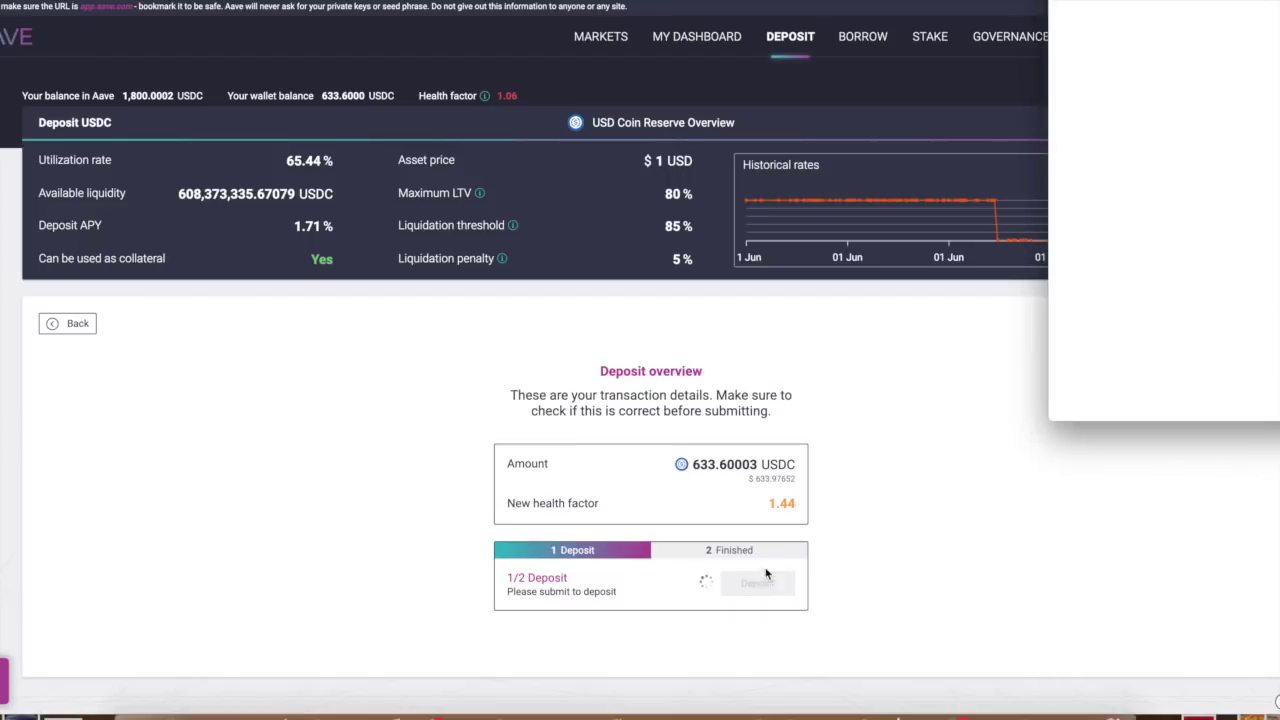
pyautogui.click(1250, 388)
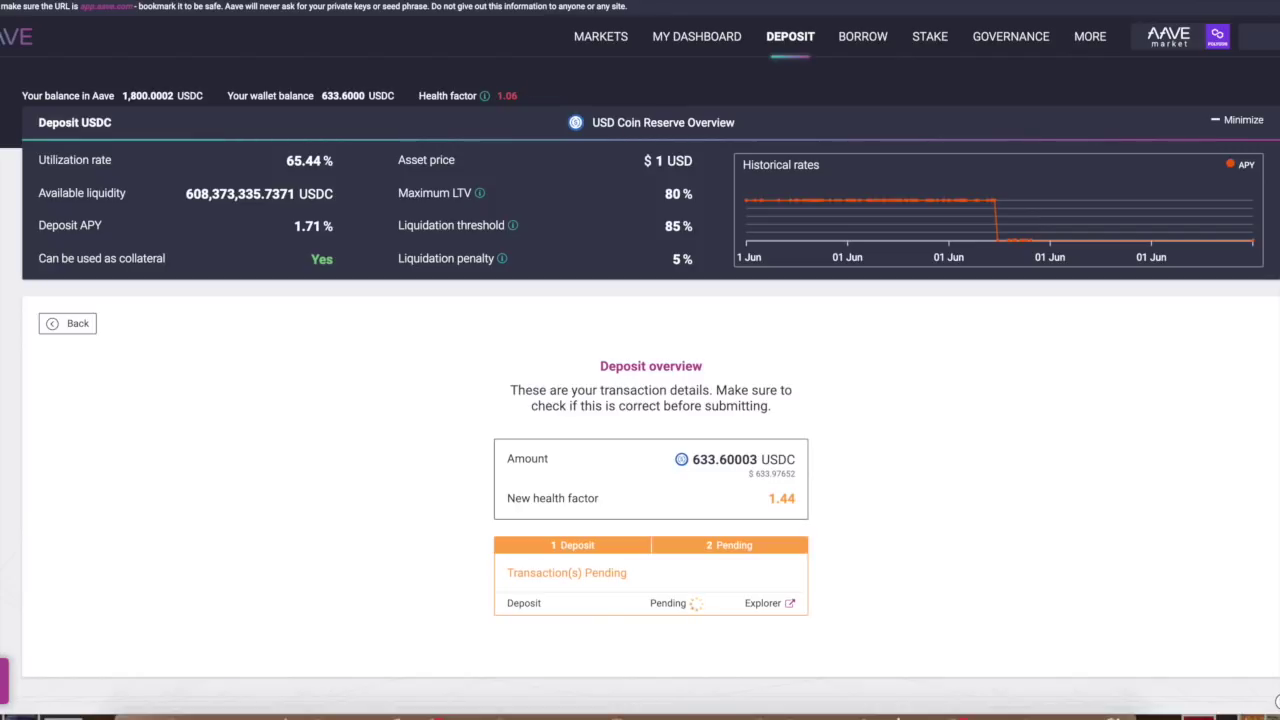
pyautogui.click(691, 48)
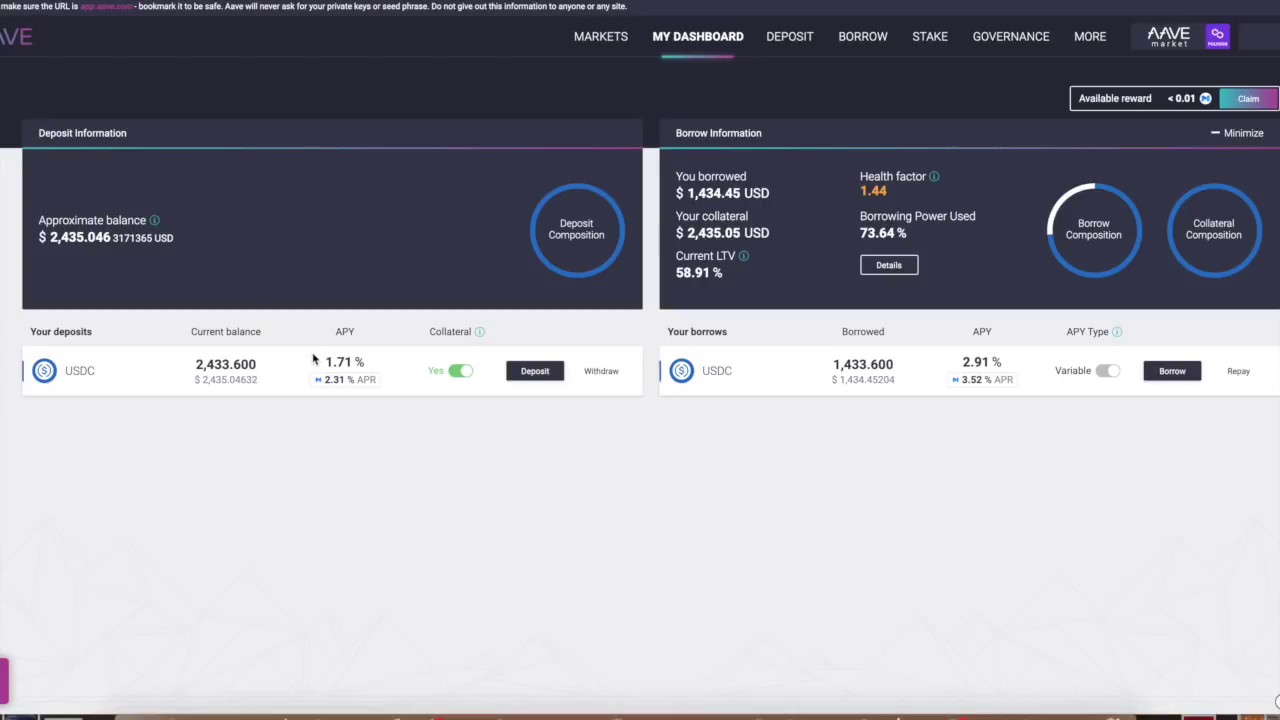
# - Highlight the 2,433.600 USDC deposit row figures, then start claiming the WMATIC reward
pyautogui.moveTo(259, 364); pyautogui.dragTo(180, 362)
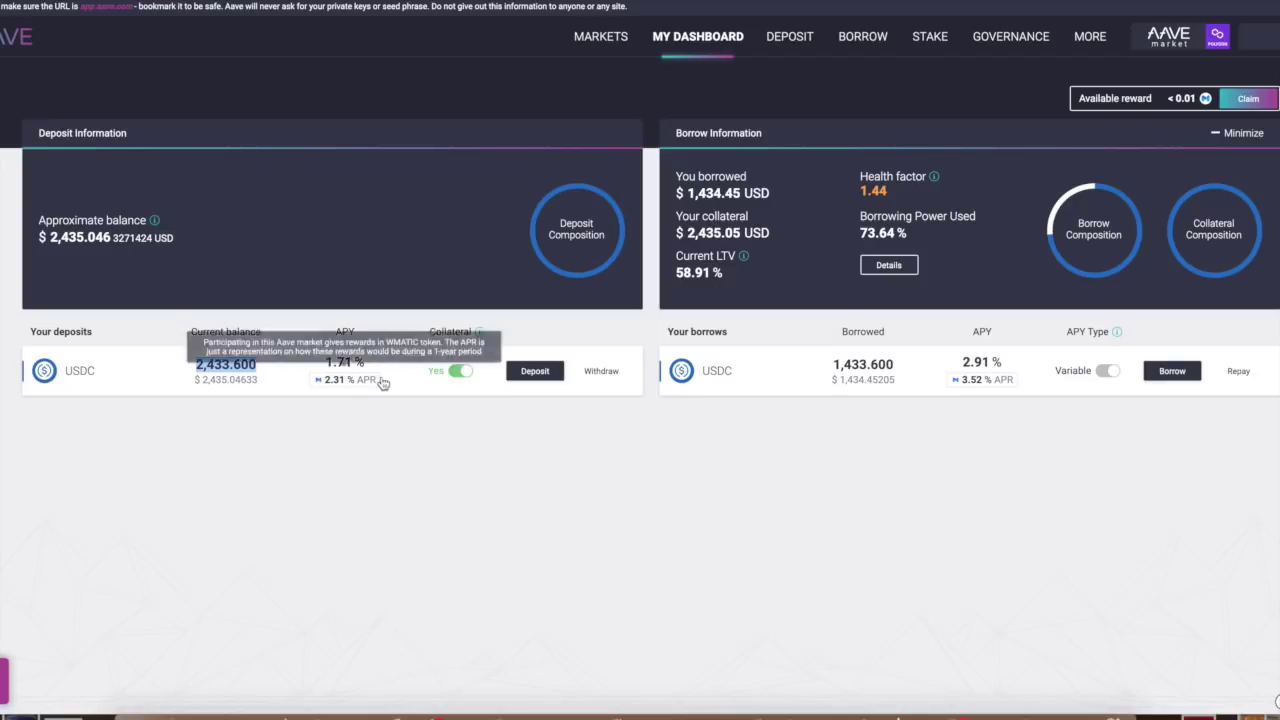
pyautogui.moveTo(384, 384); pyautogui.dragTo(348, 360)
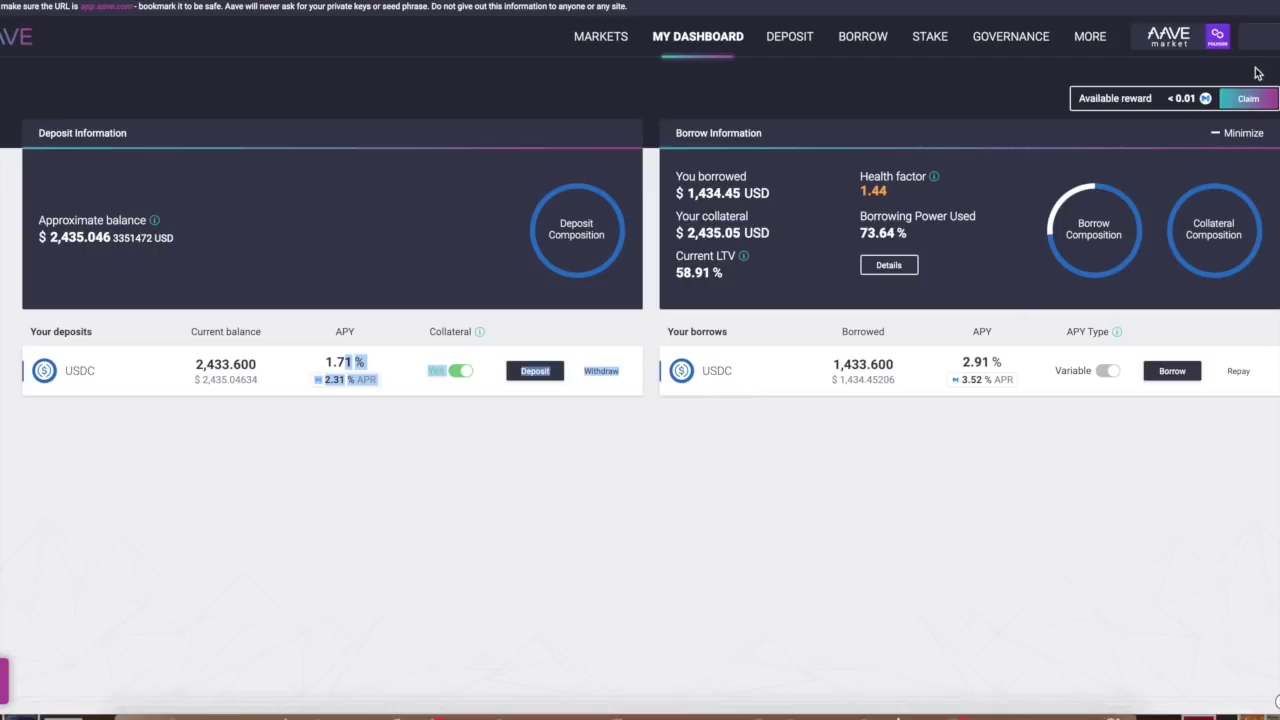
pyautogui.click(1248, 99)
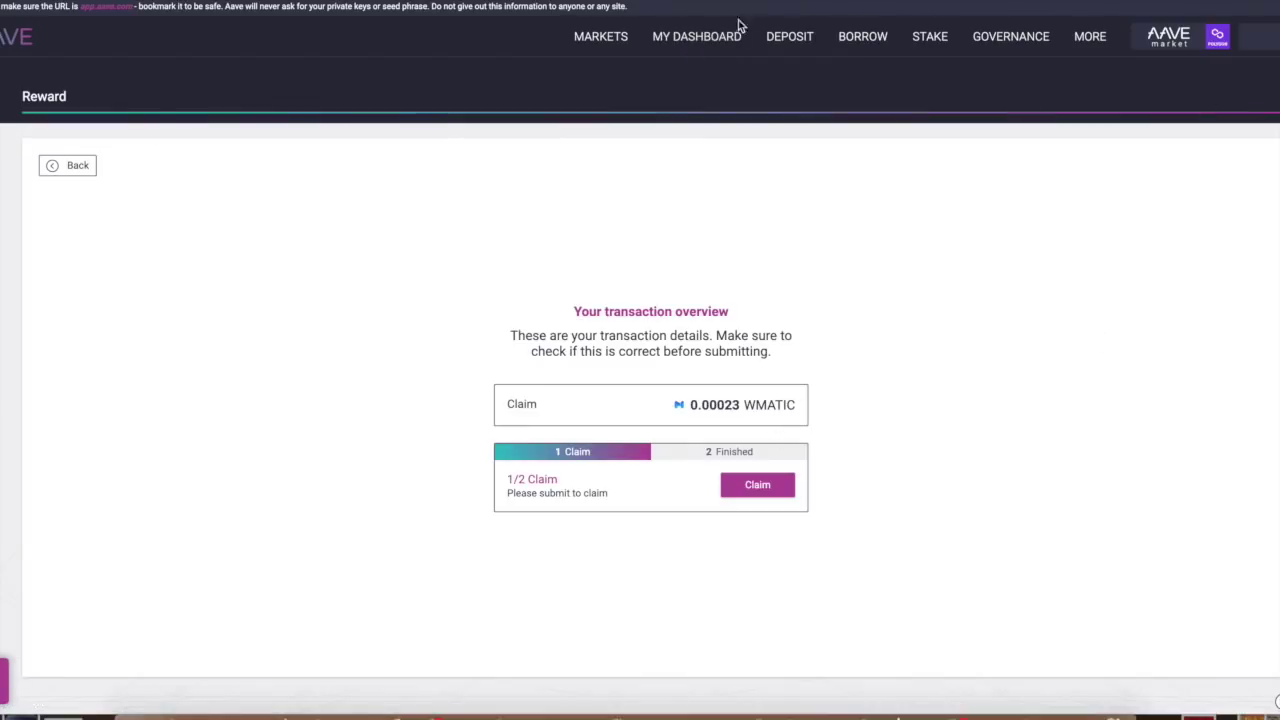
pyautogui.click(700, 40)
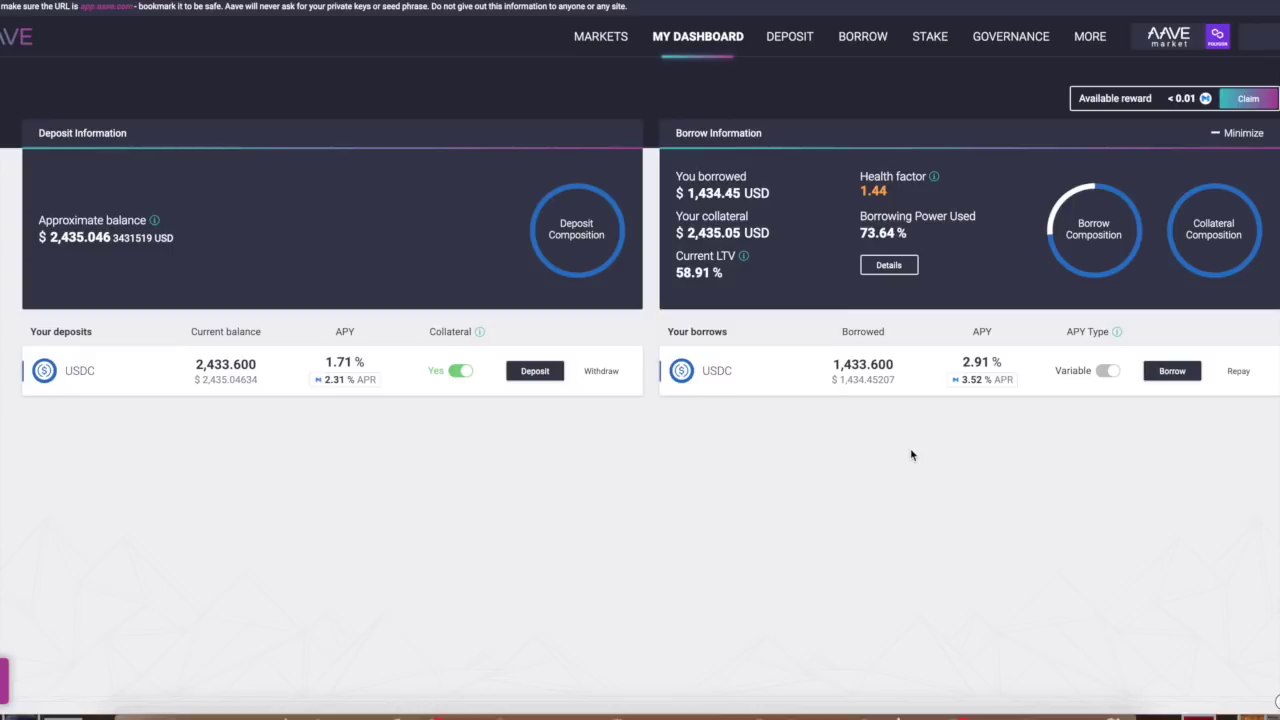
pyautogui.click(1237, 103)
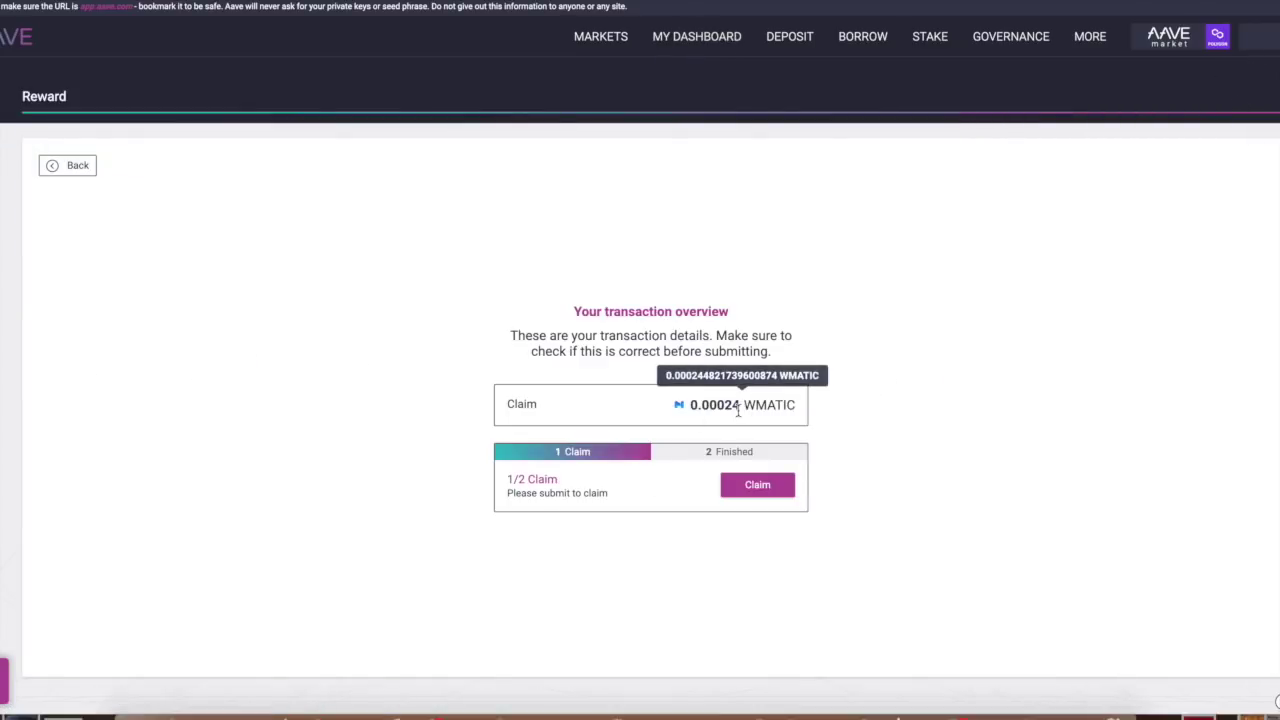
pyautogui.click(700, 36)
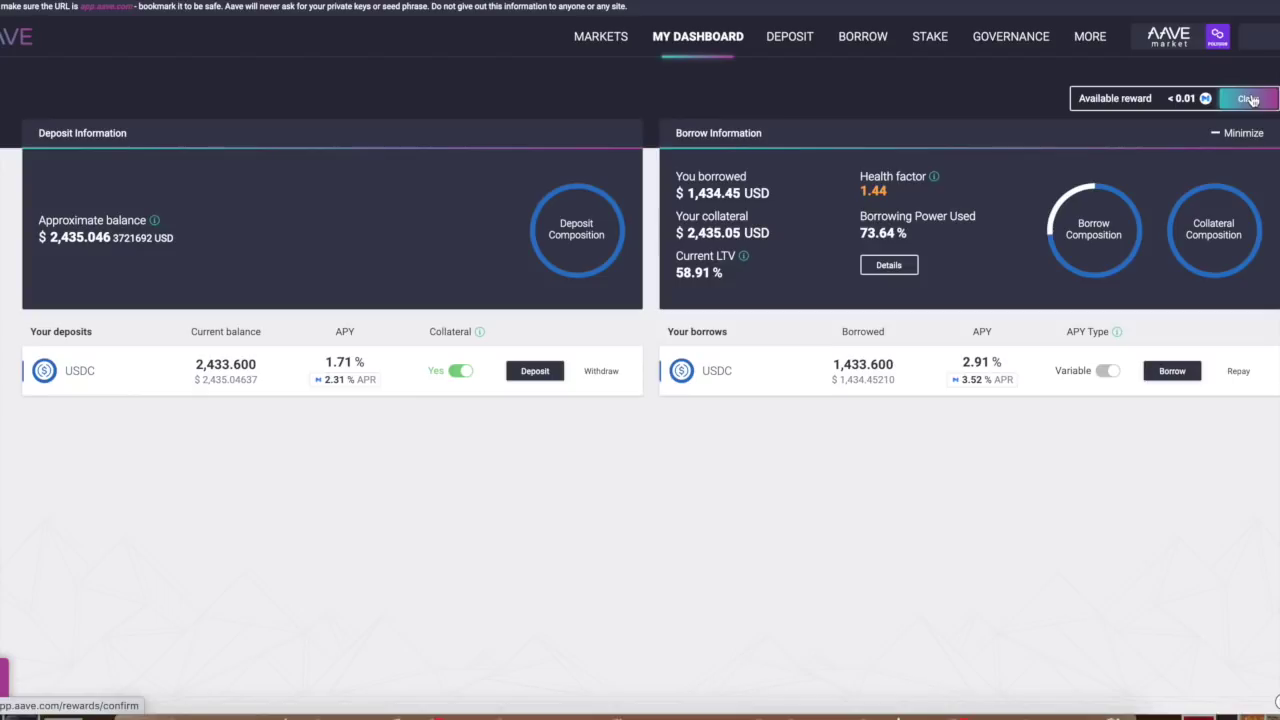
pyautogui.click(1250, 98)
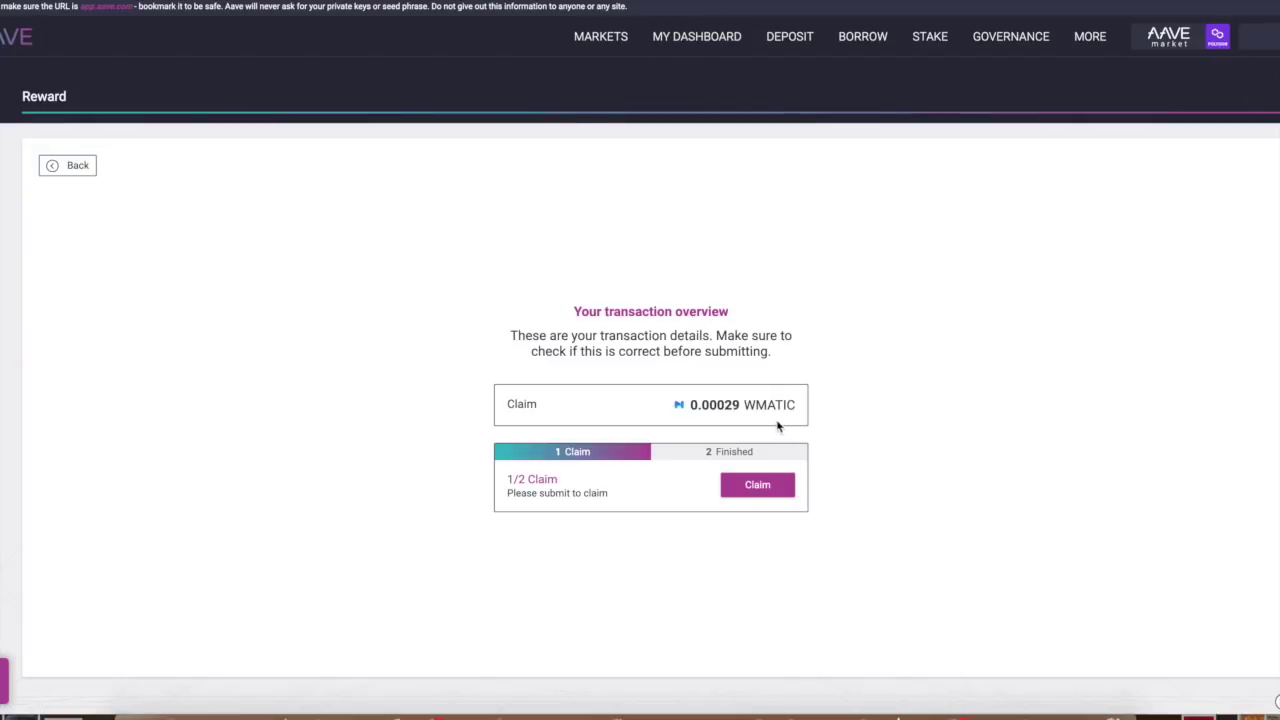
pyautogui.moveTo(754, 405)
pyautogui.click(691, 48)
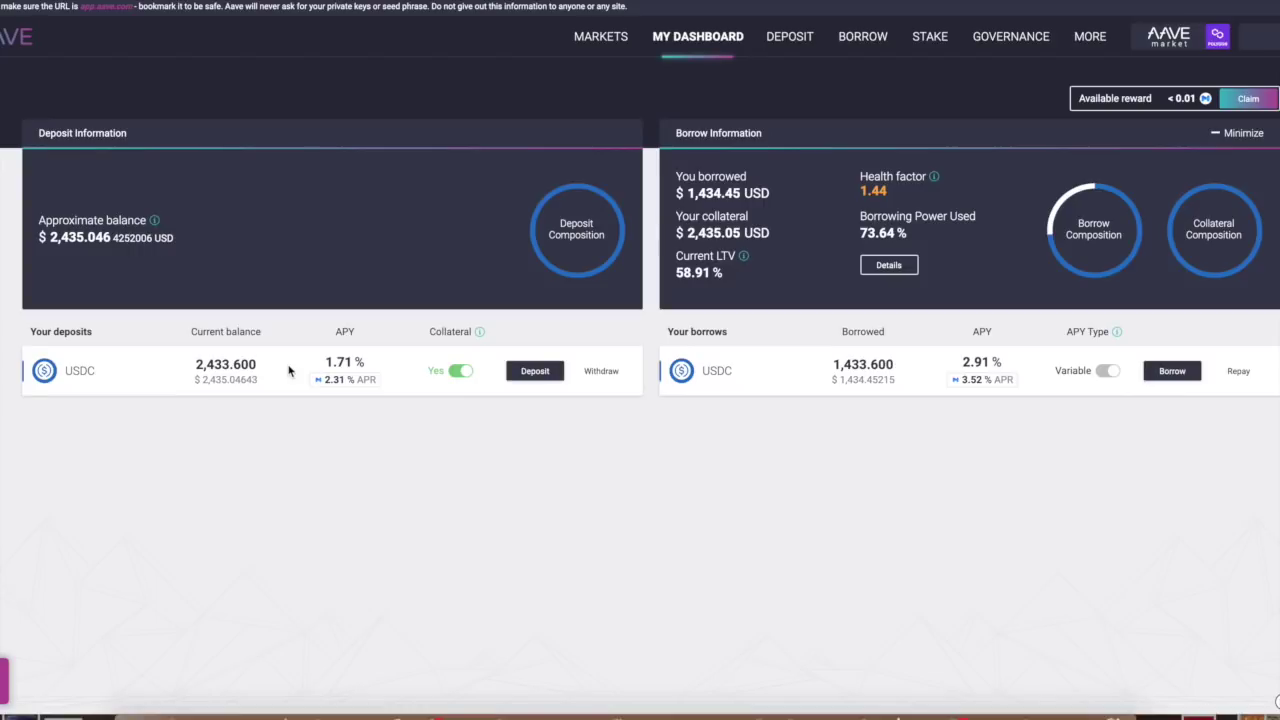
pyautogui.click(620, 34)
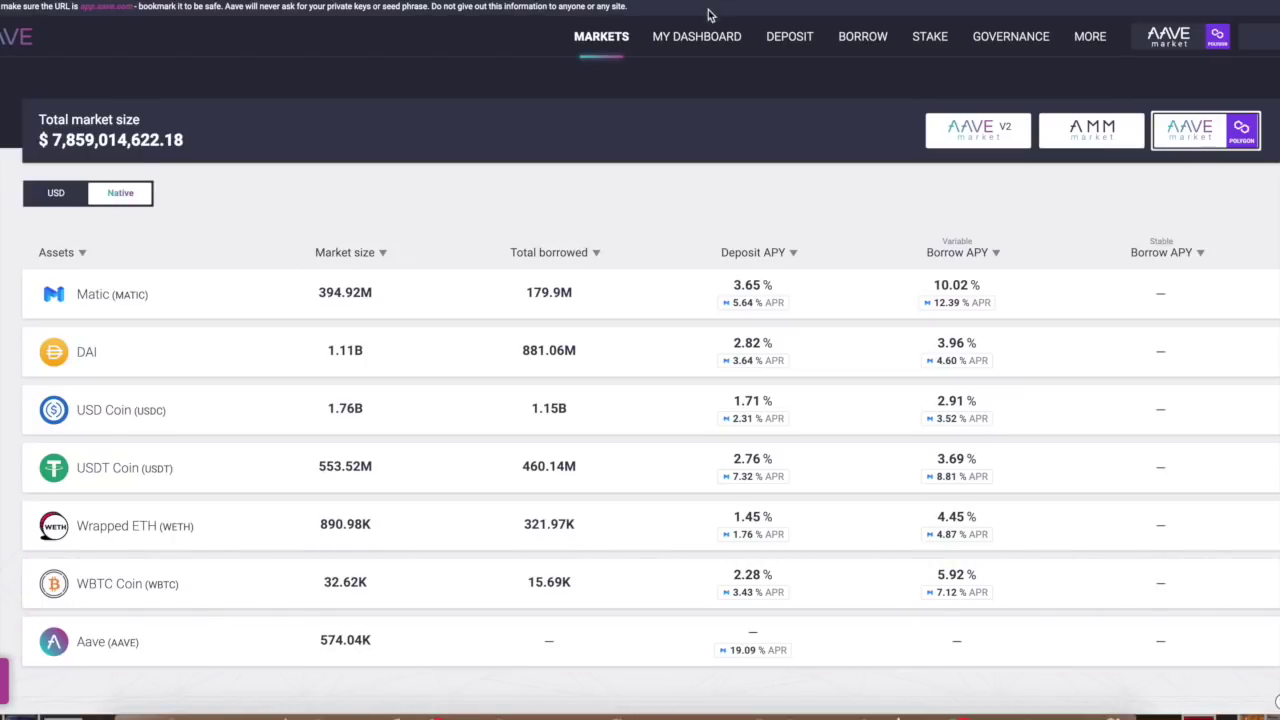
pyautogui.click(690, 38)
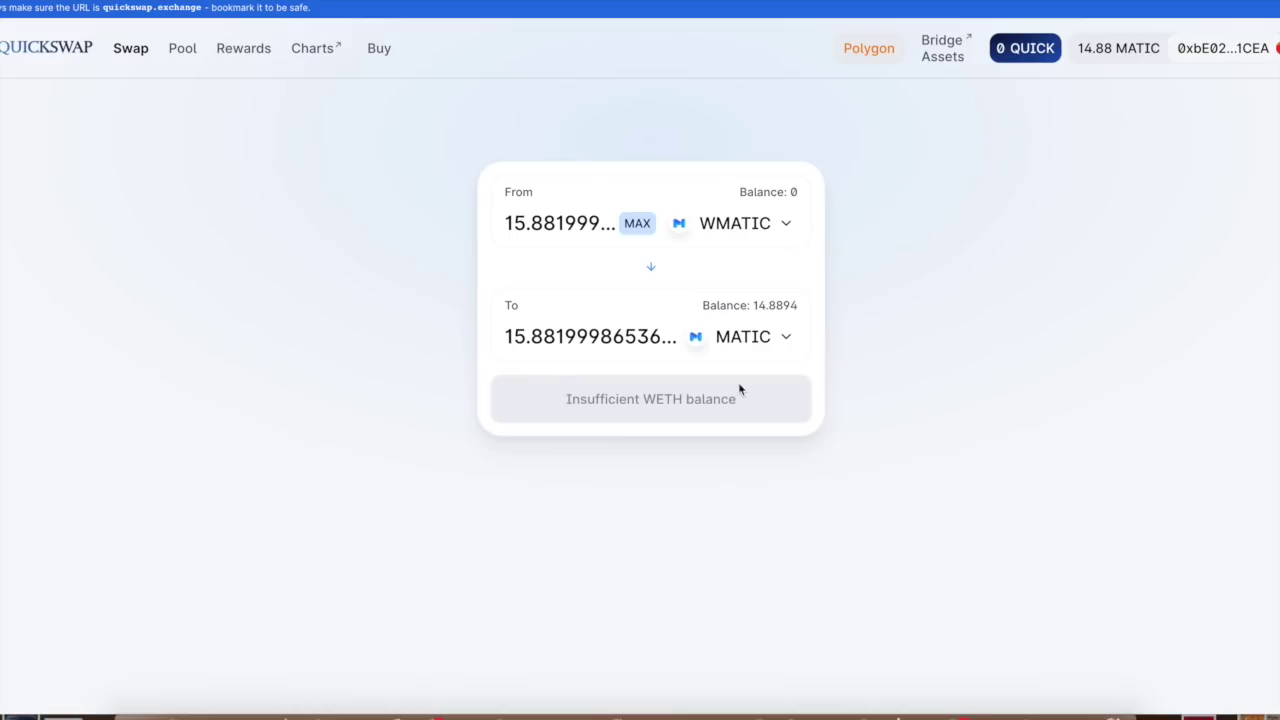
# - Browse the QuickSwap token list and close it without choosing a token
pyautogui.click(745, 240)
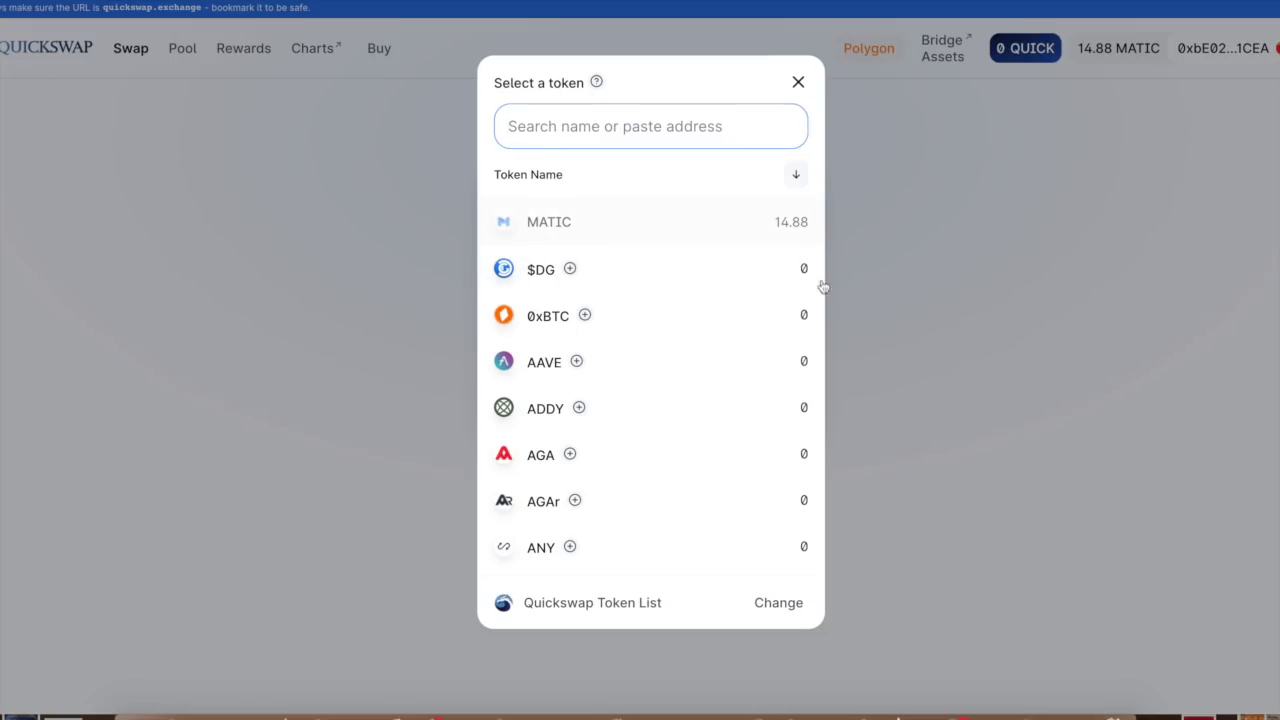
pyautogui.click(959, 286)
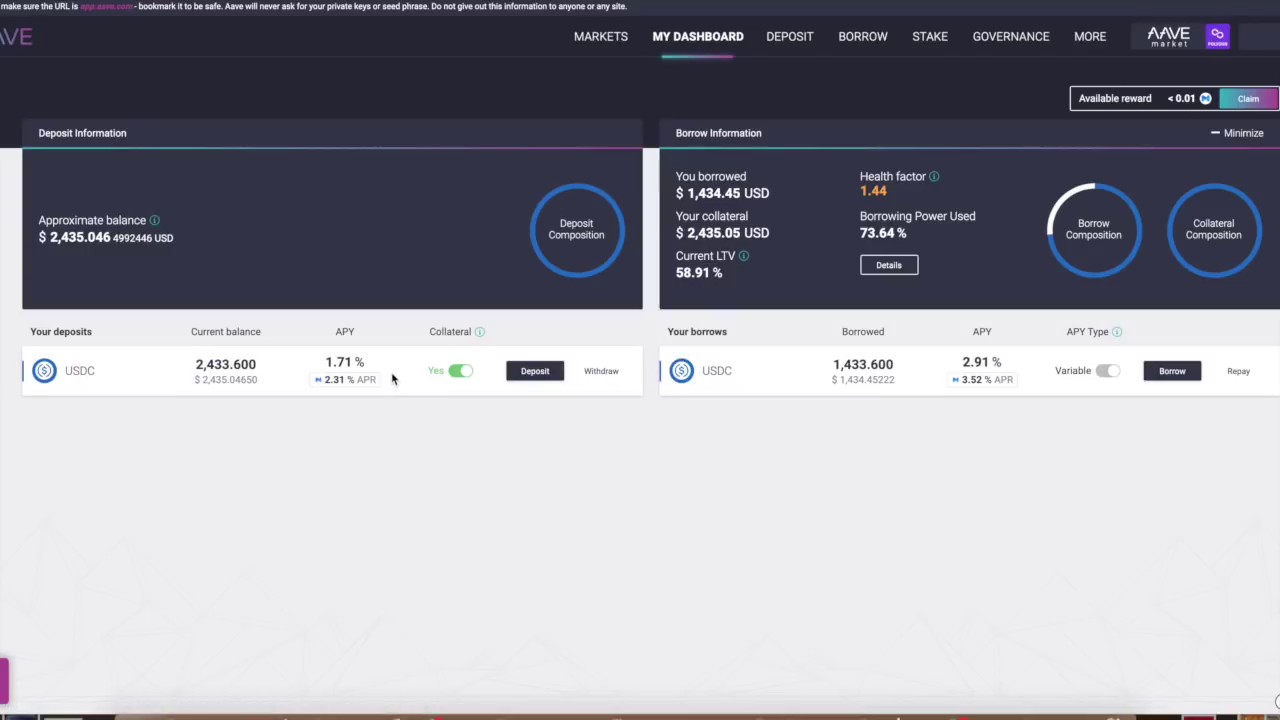
pyautogui.moveTo(369, 364); pyautogui.dragTo(321, 361)
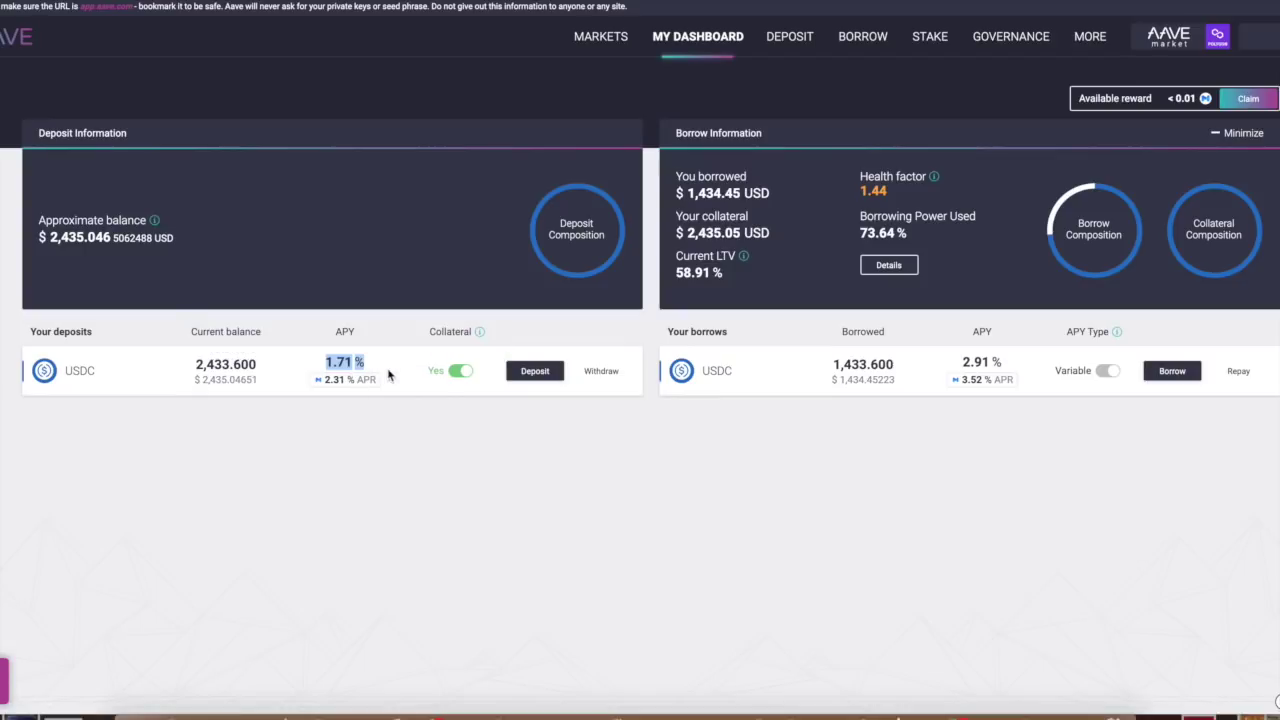
pyautogui.moveTo(389, 378); pyautogui.dragTo(313, 385)
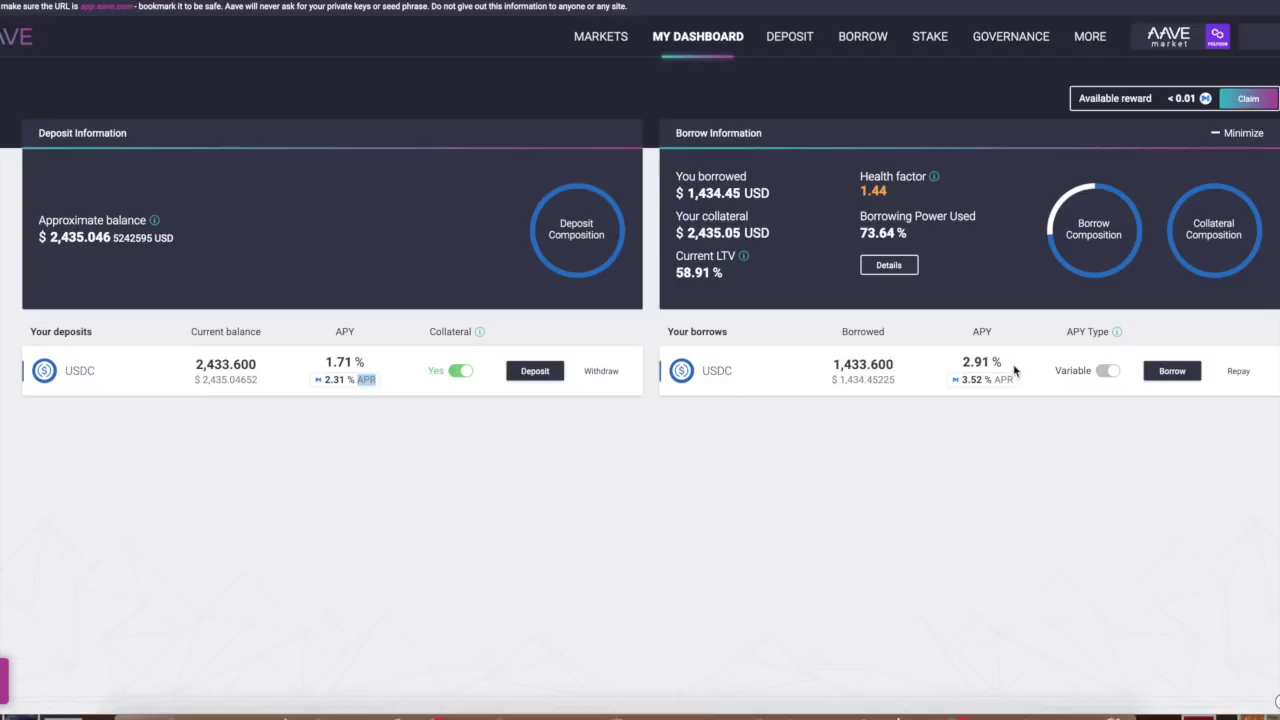
pyautogui.moveTo(1004, 364); pyautogui.dragTo(962, 370)
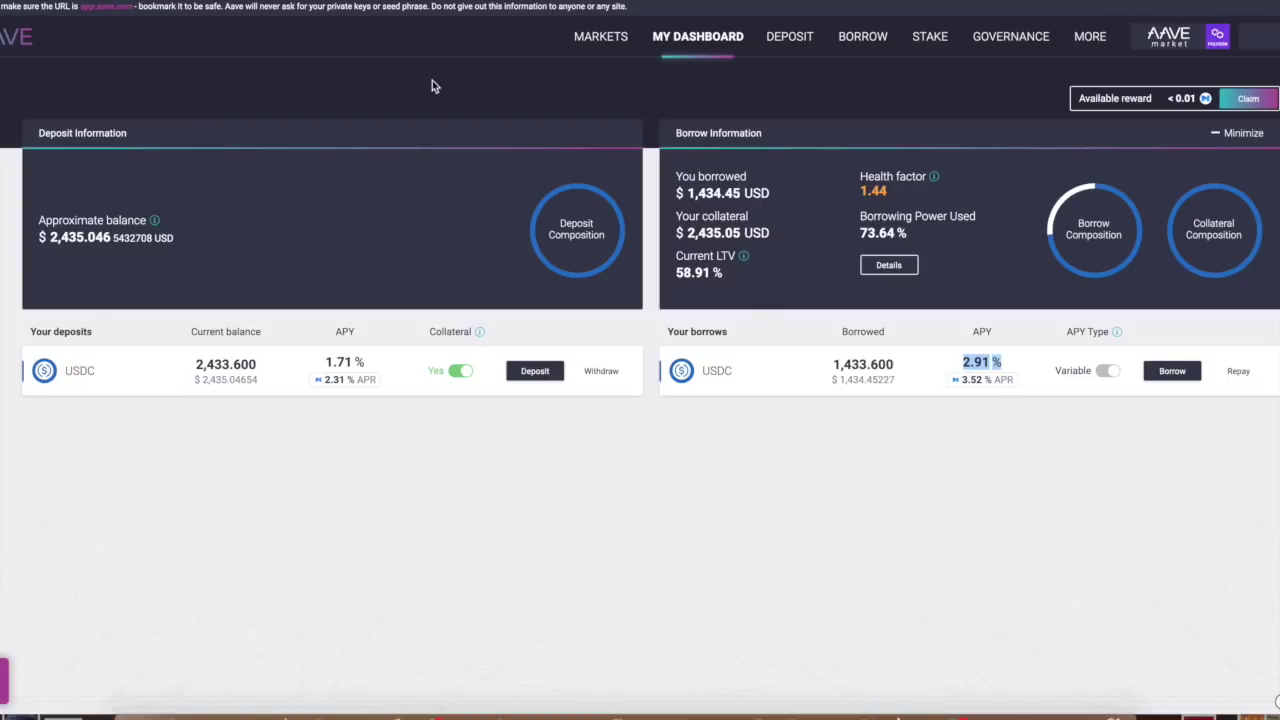
pyautogui.click(601, 38)
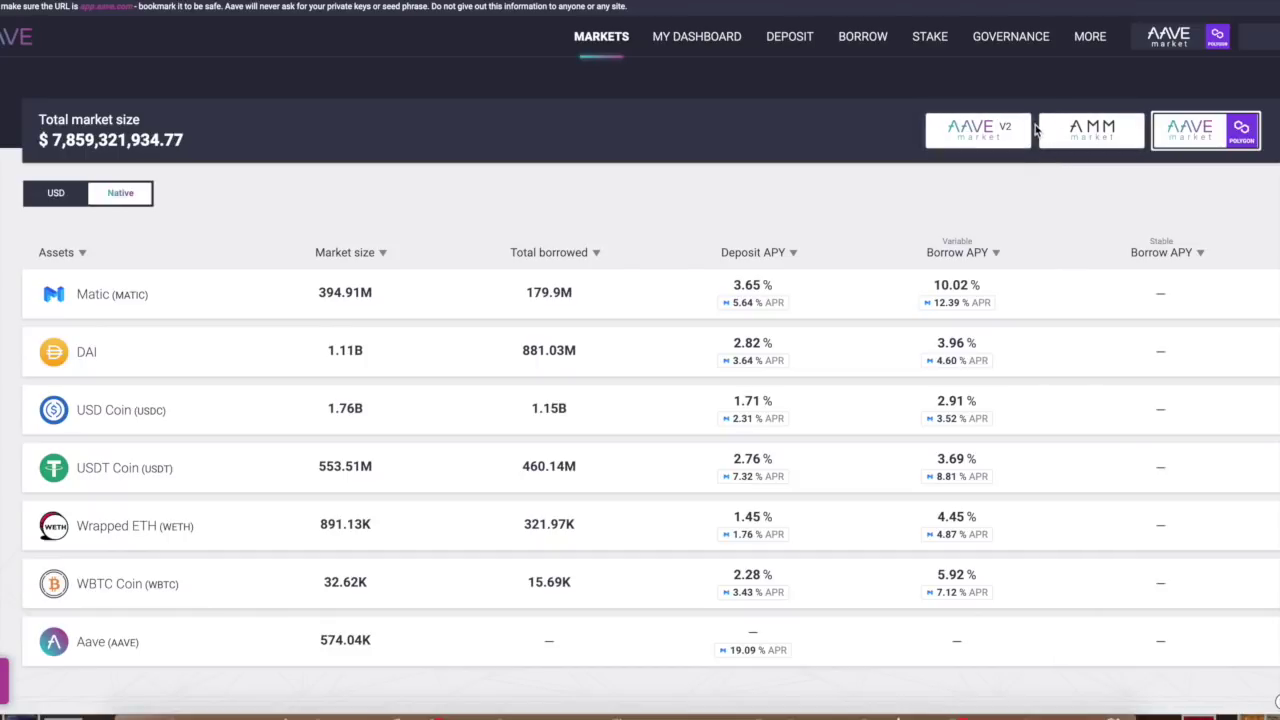
pyautogui.click(697, 36)
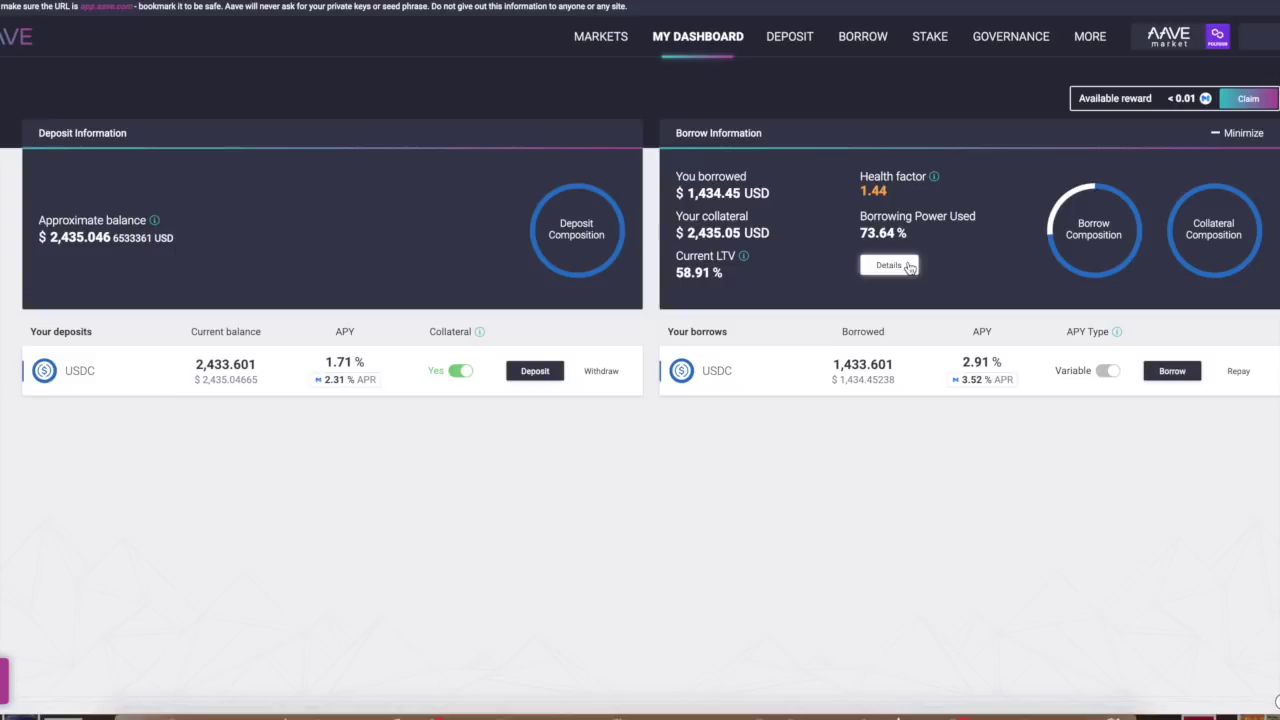
pyautogui.click(601, 370)
# - Preview the maximum, then withdraw 700 USDC and confirm it in MetaMask (health factor 1.02)
pyautogui.click(762, 443)
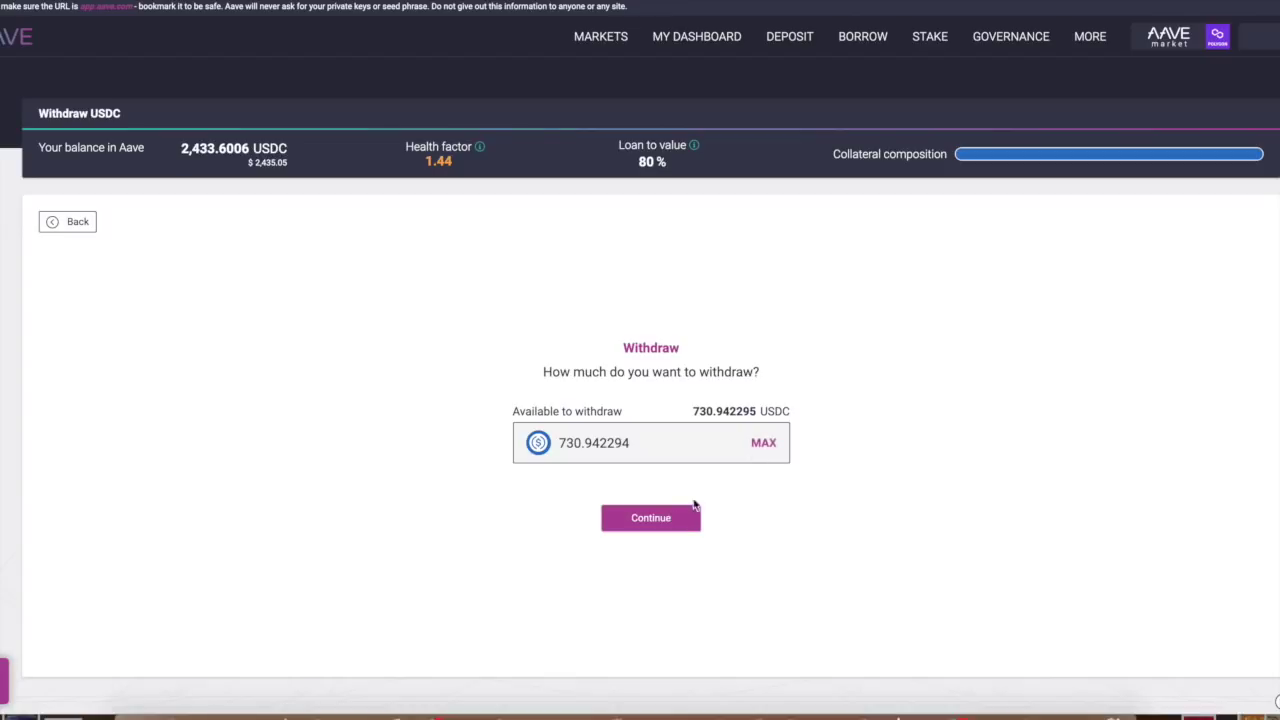
pyautogui.click(655, 520)
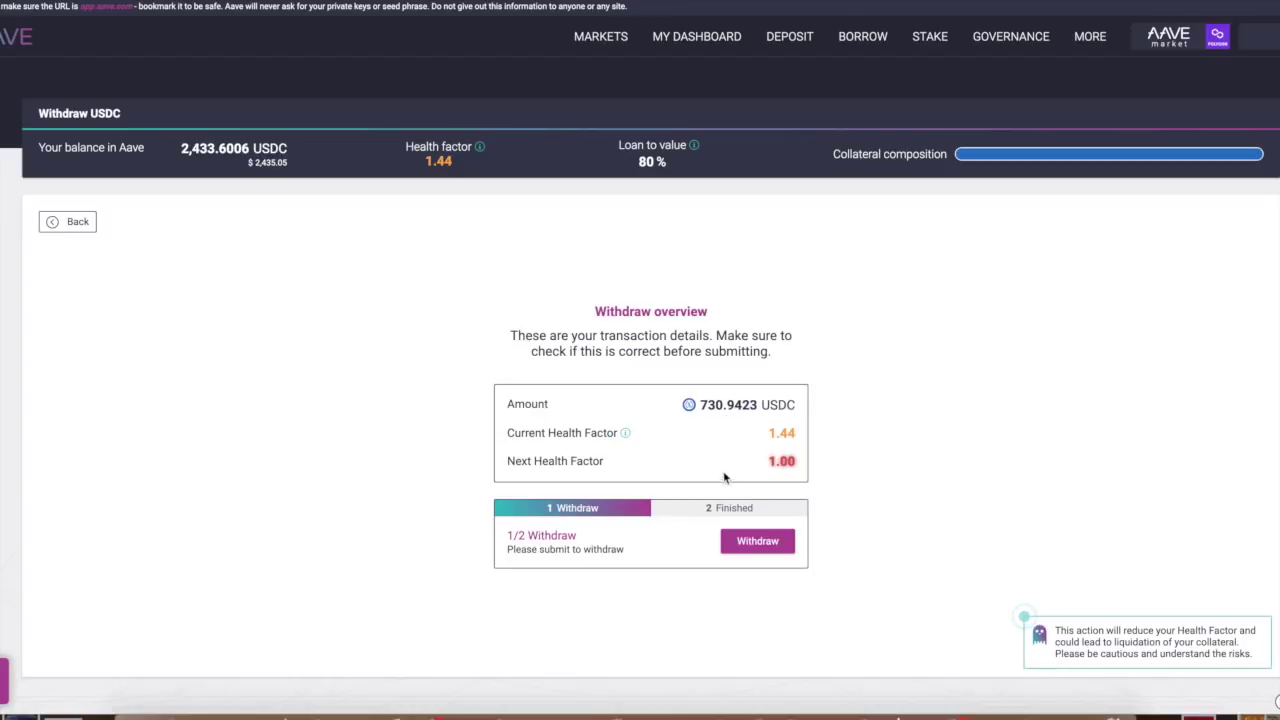
pyautogui.hotkey('alt', 'Left')
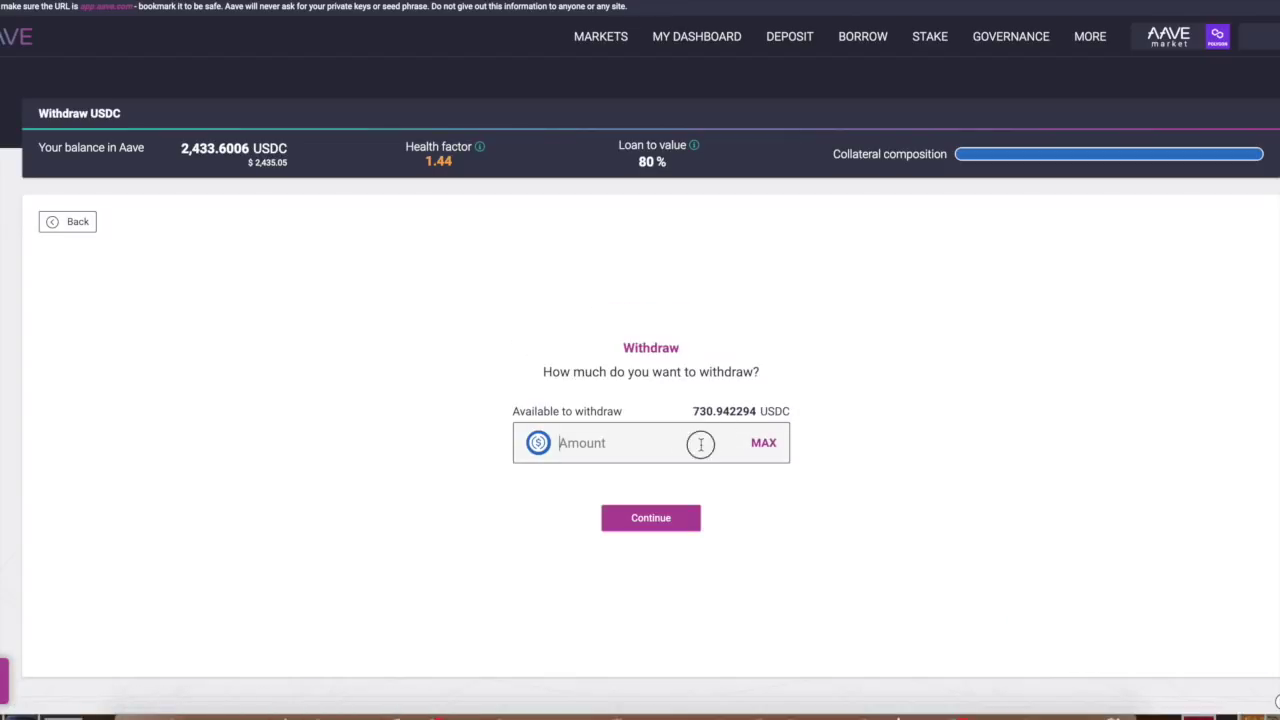
pyautogui.click(701, 444)
pyautogui.write('700')
pyautogui.click(655, 516)
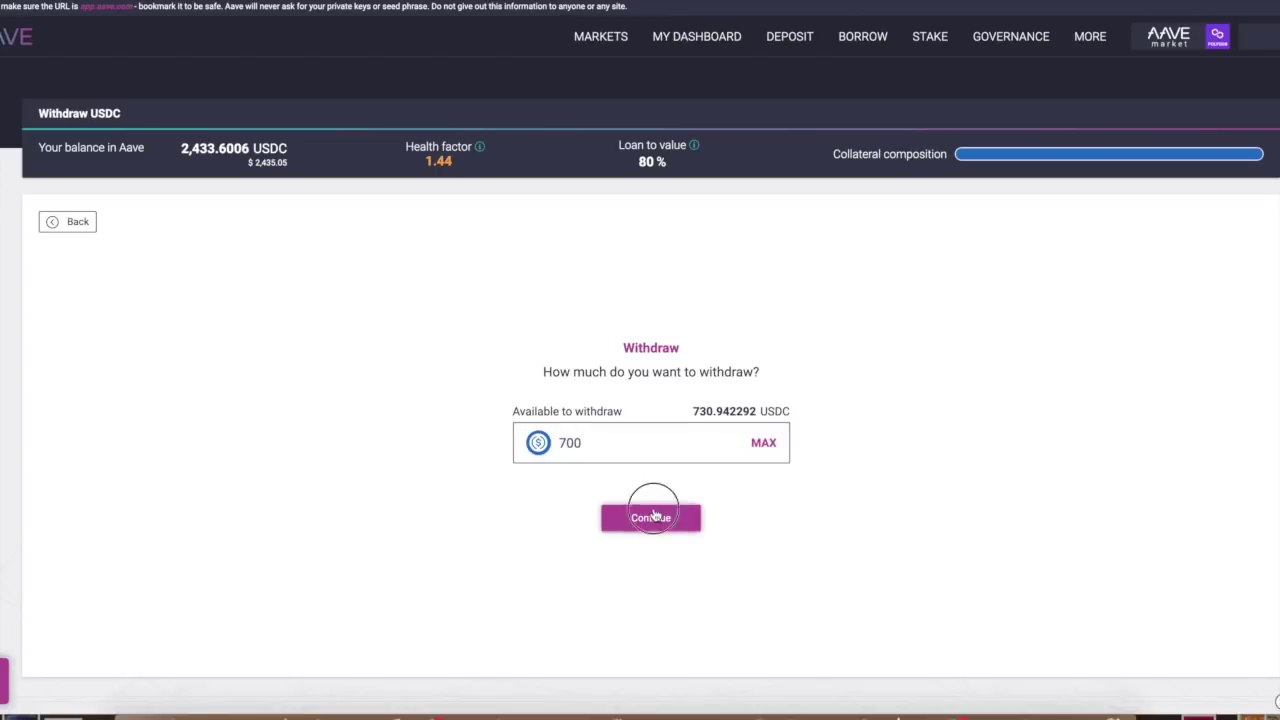
pyautogui.click(757, 540)
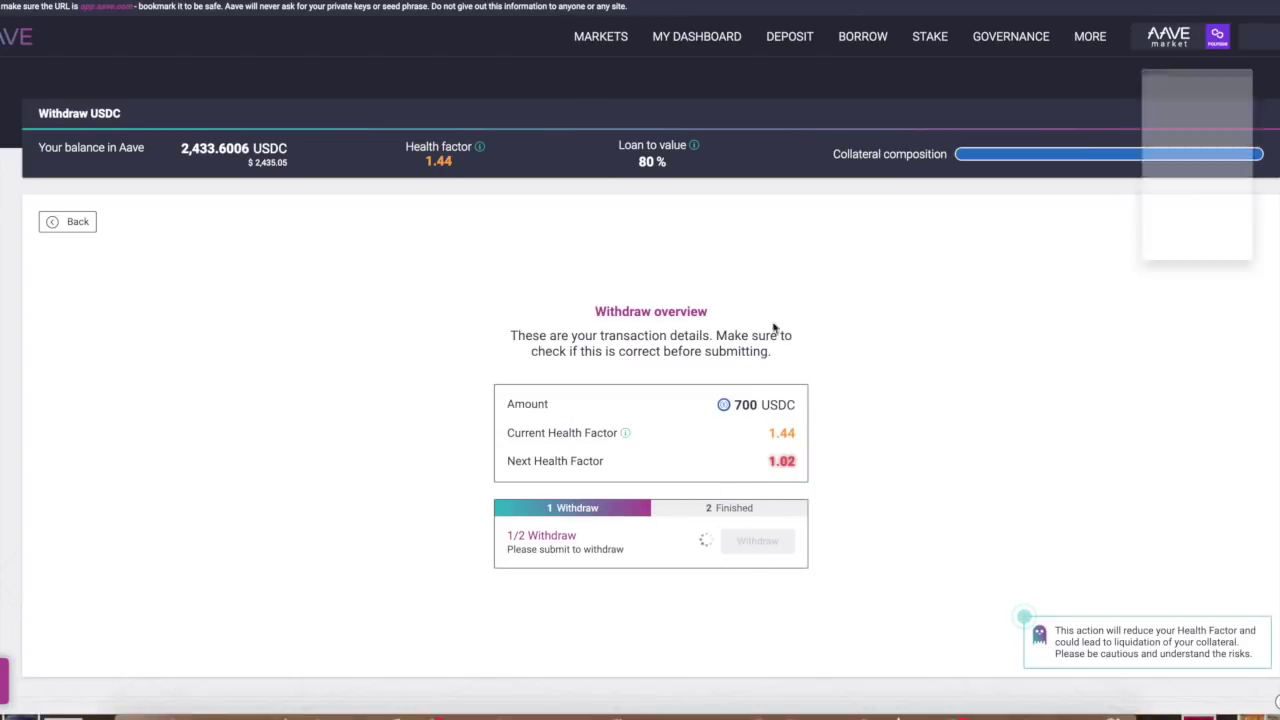
pyautogui.click(1262, 387)
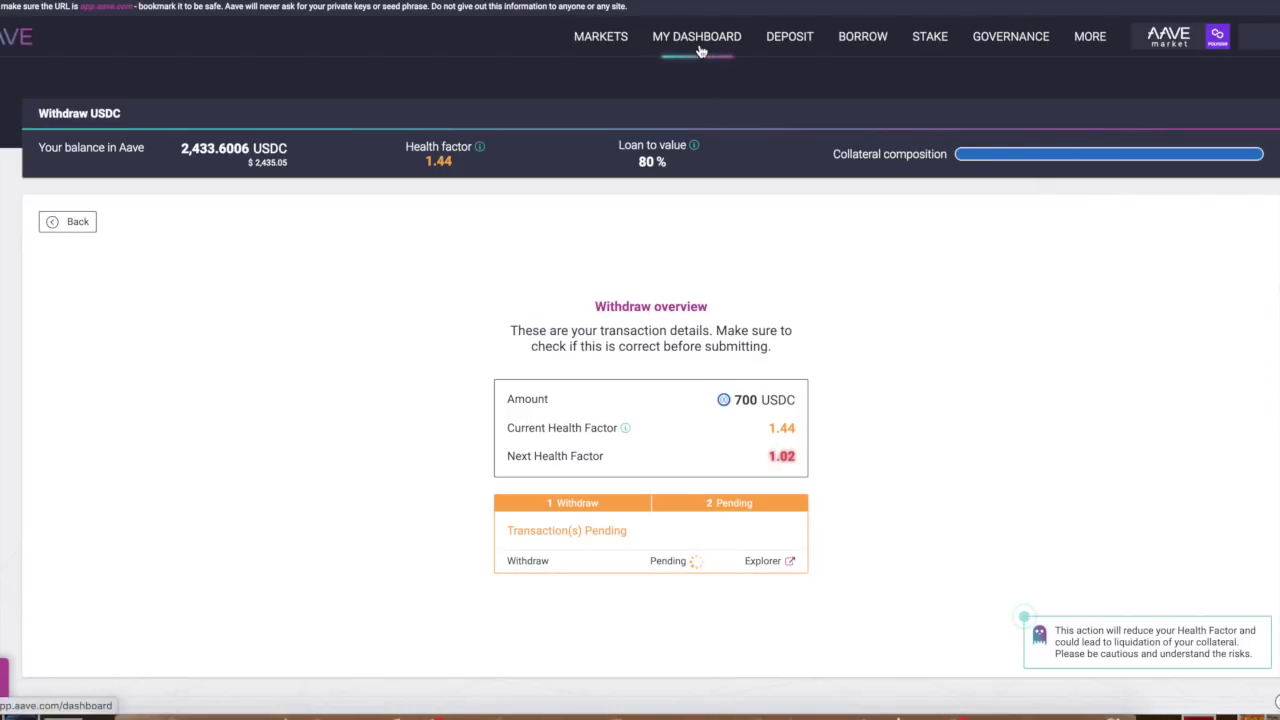
# - Repay 700 USDC of the loan, confirming in MetaMask, leaving 733.6 USDC borrowed
pyautogui.click(700, 40)
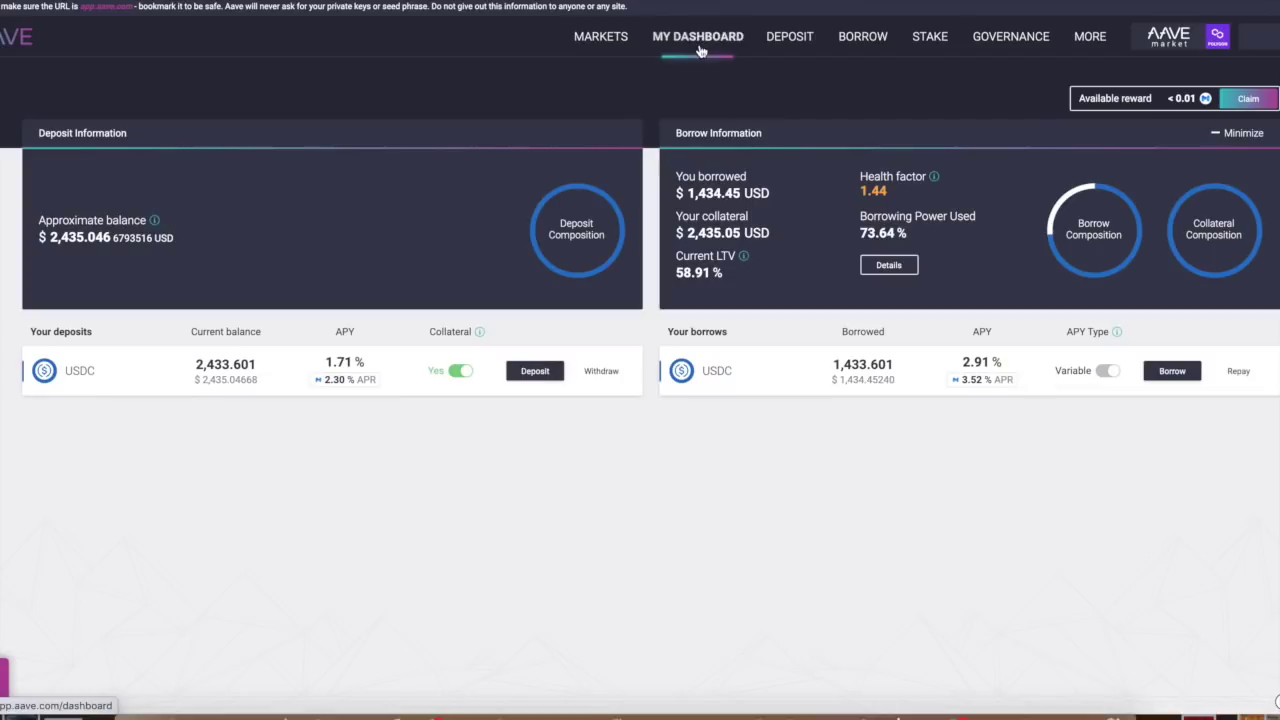
pyautogui.click(1228, 372)
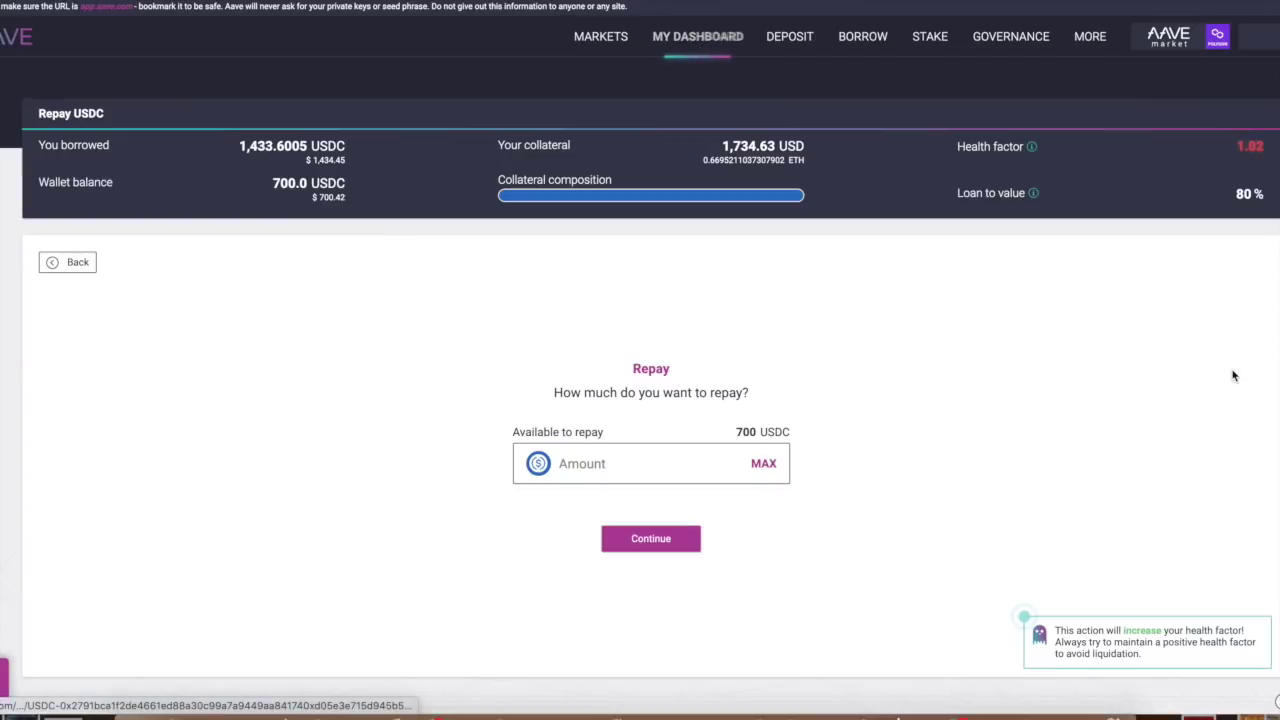
pyautogui.click(764, 465)
pyautogui.click(651, 538)
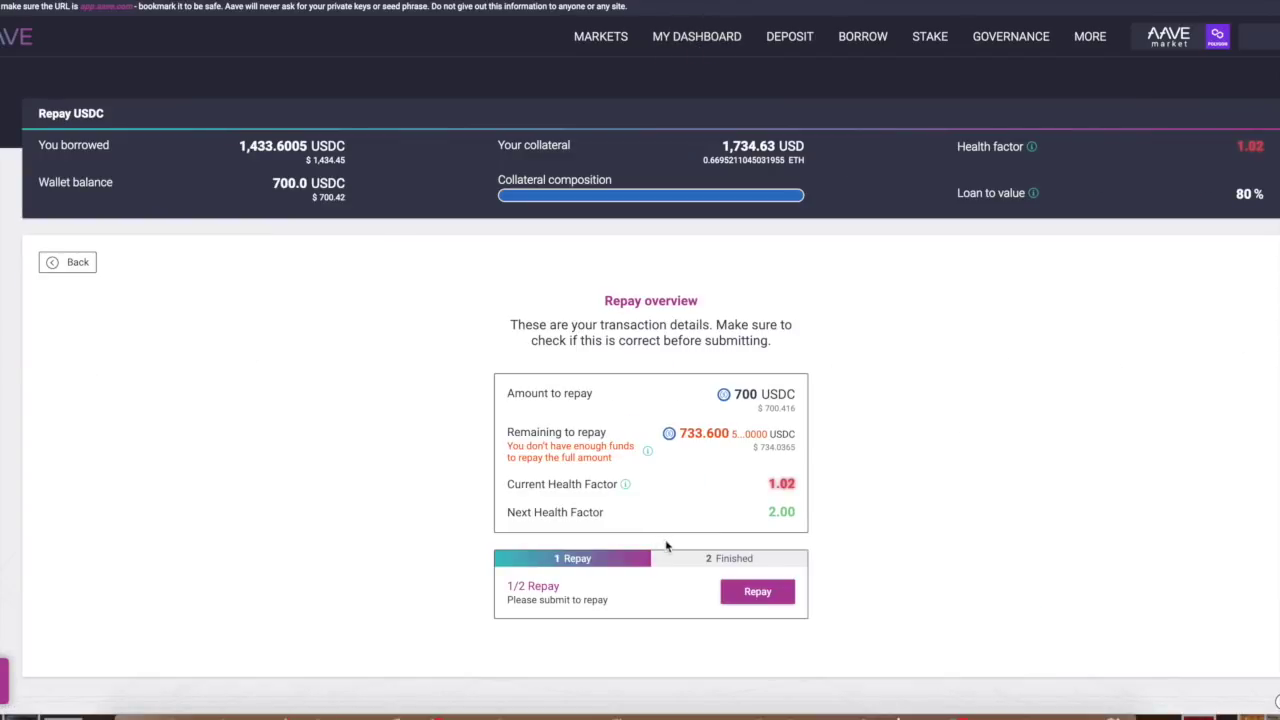
pyautogui.click(760, 592)
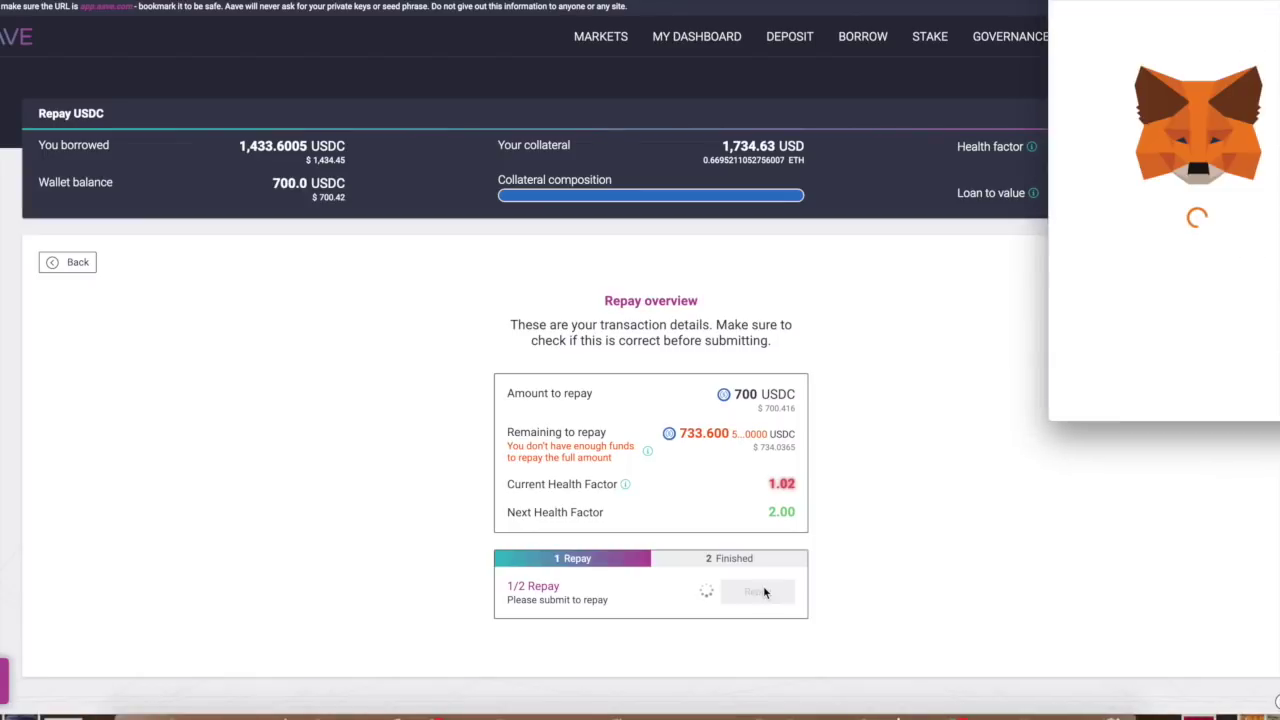
pyautogui.click(1240, 389)
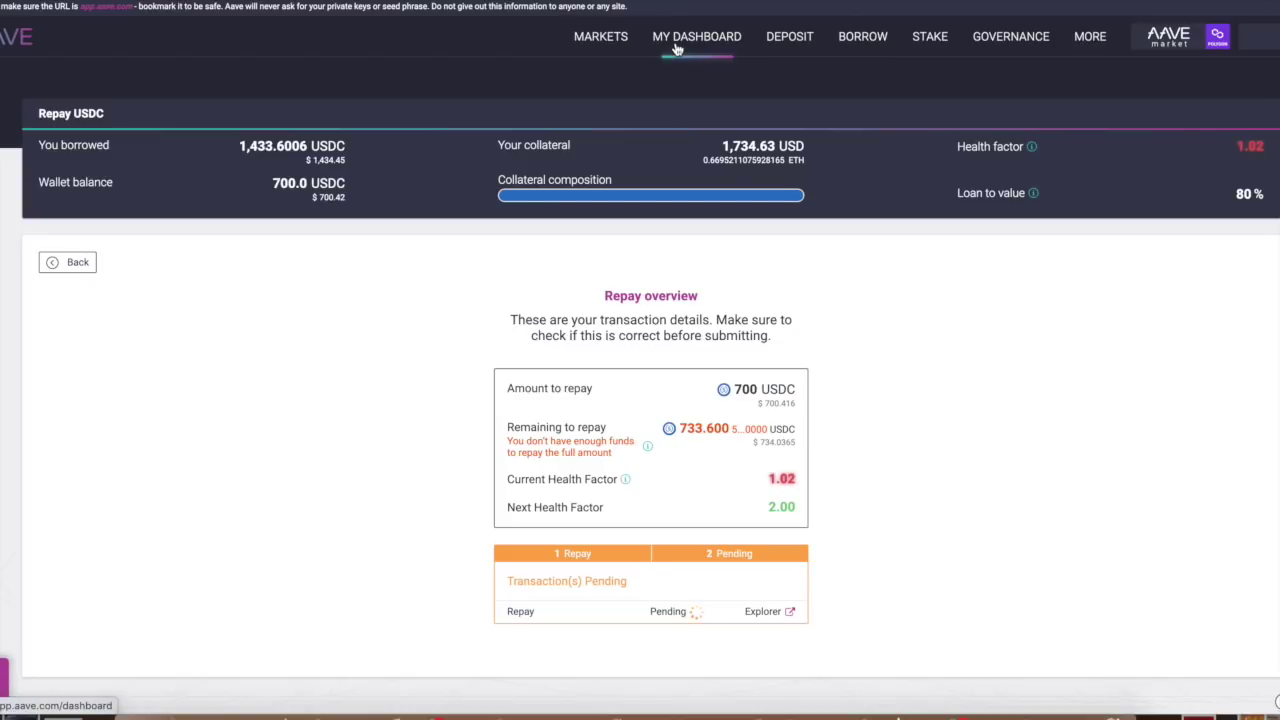
pyautogui.click(676, 48)
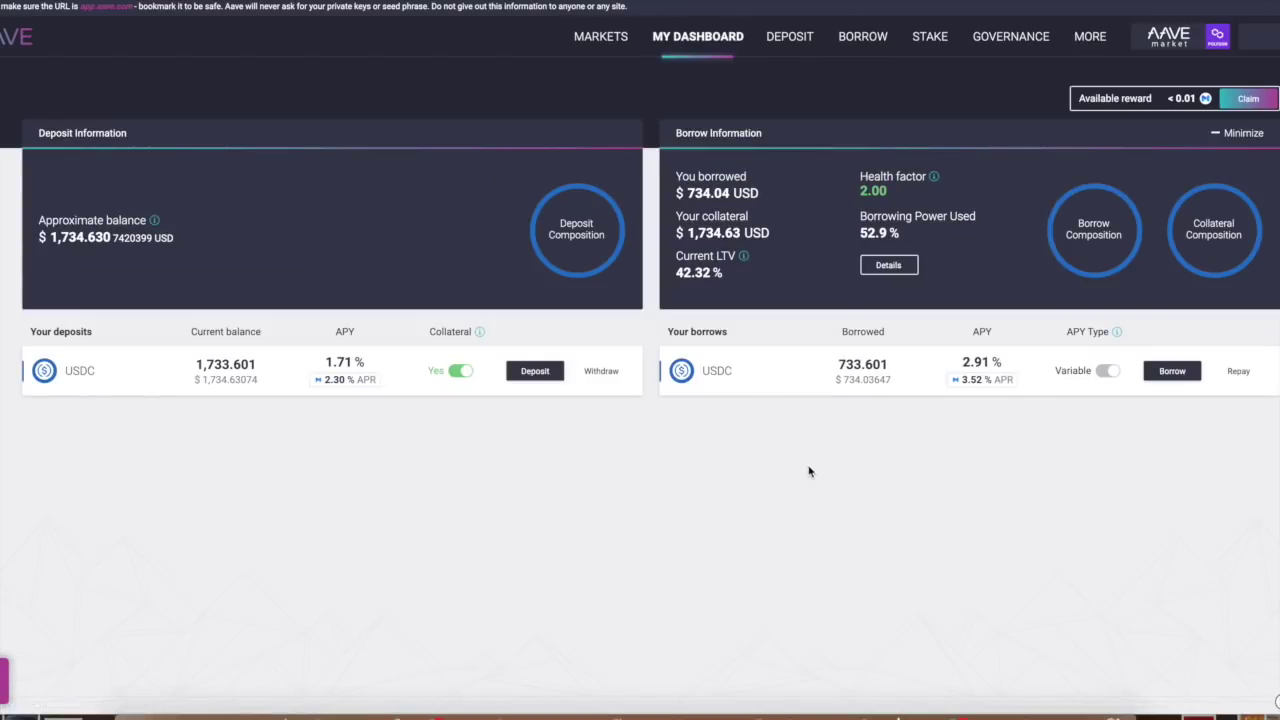
# - Withdraw the maximum 851.8144 USDC from the deposit and approve it in MetaMask
pyautogui.click(603, 372)
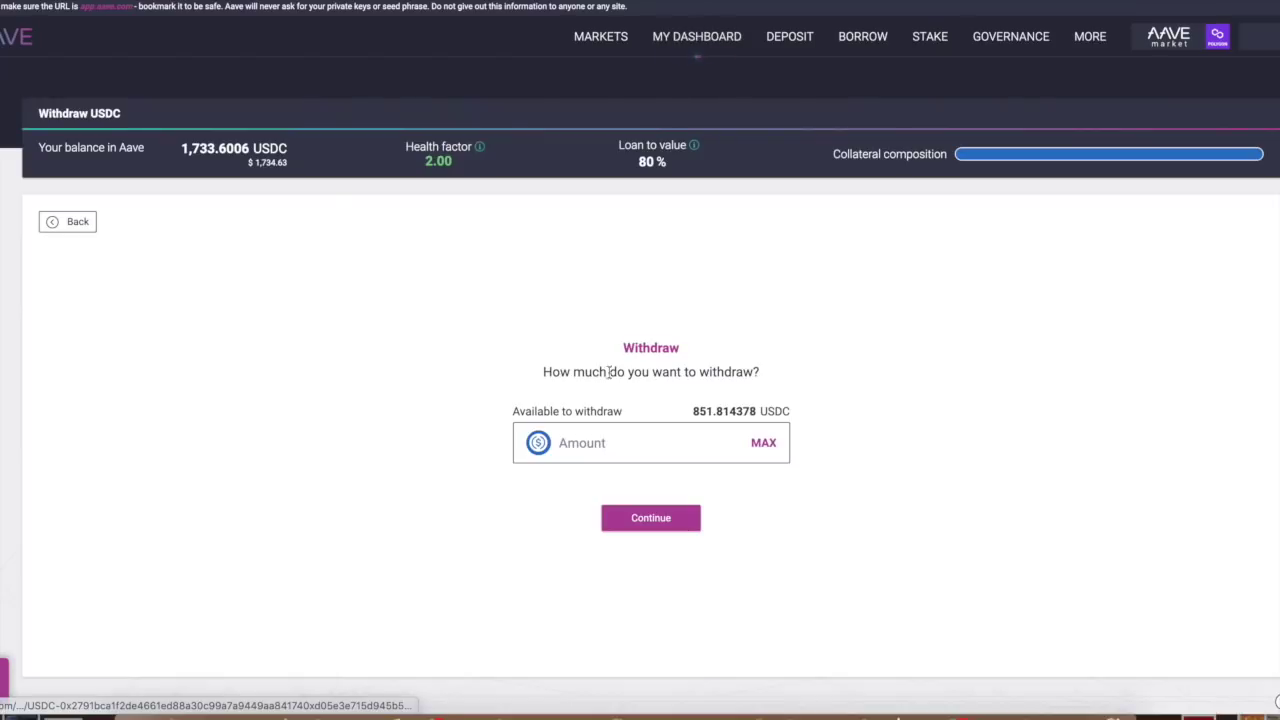
pyautogui.click(757, 442)
pyautogui.click(645, 518)
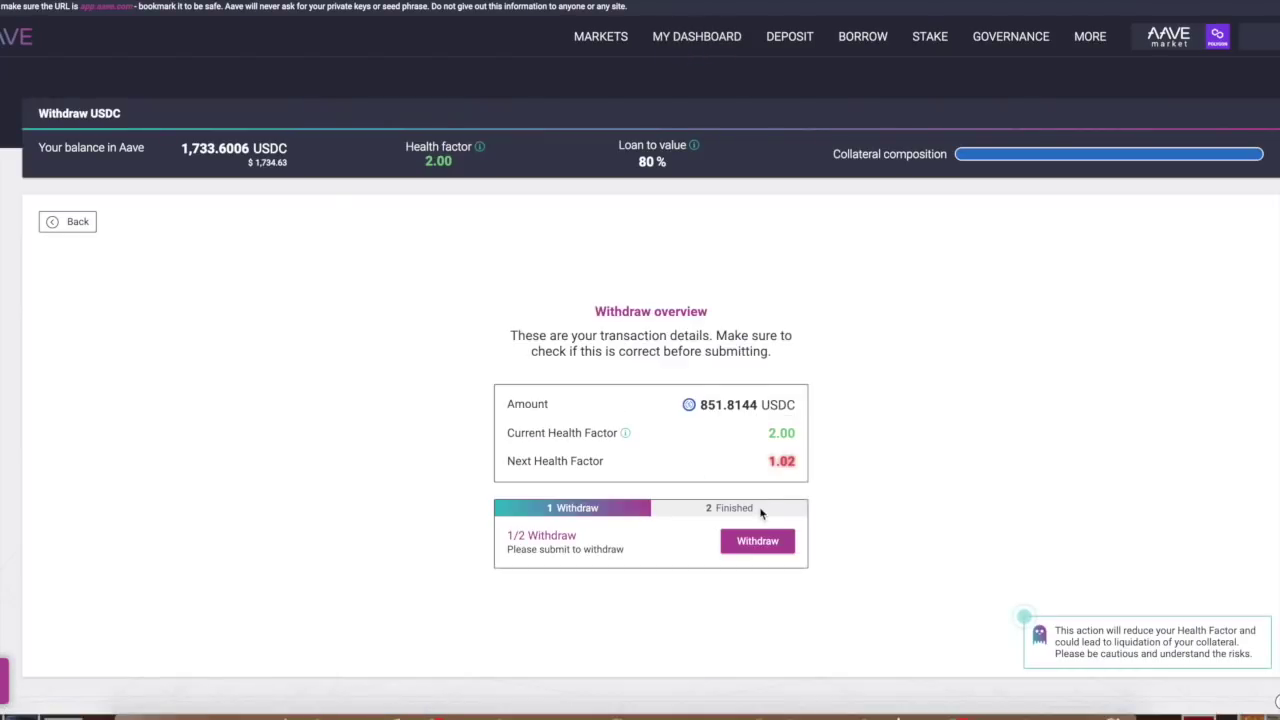
pyautogui.click(758, 540)
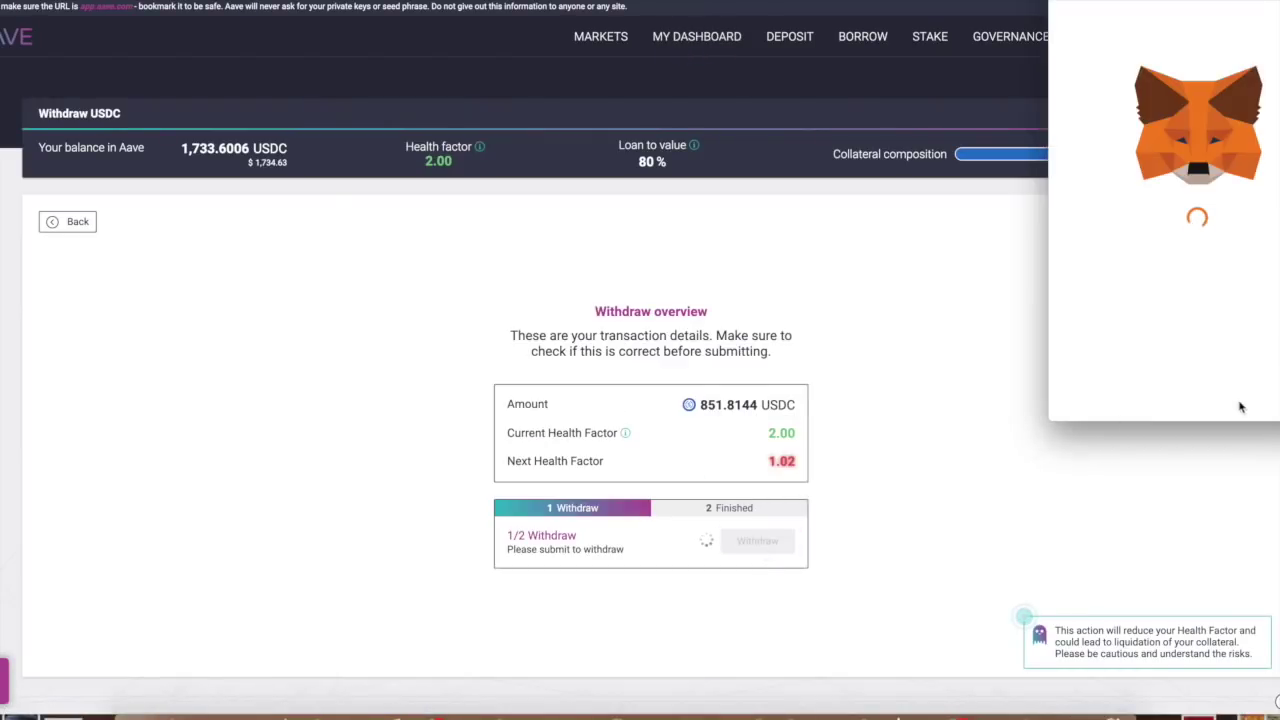
pyautogui.click(1268, 391)
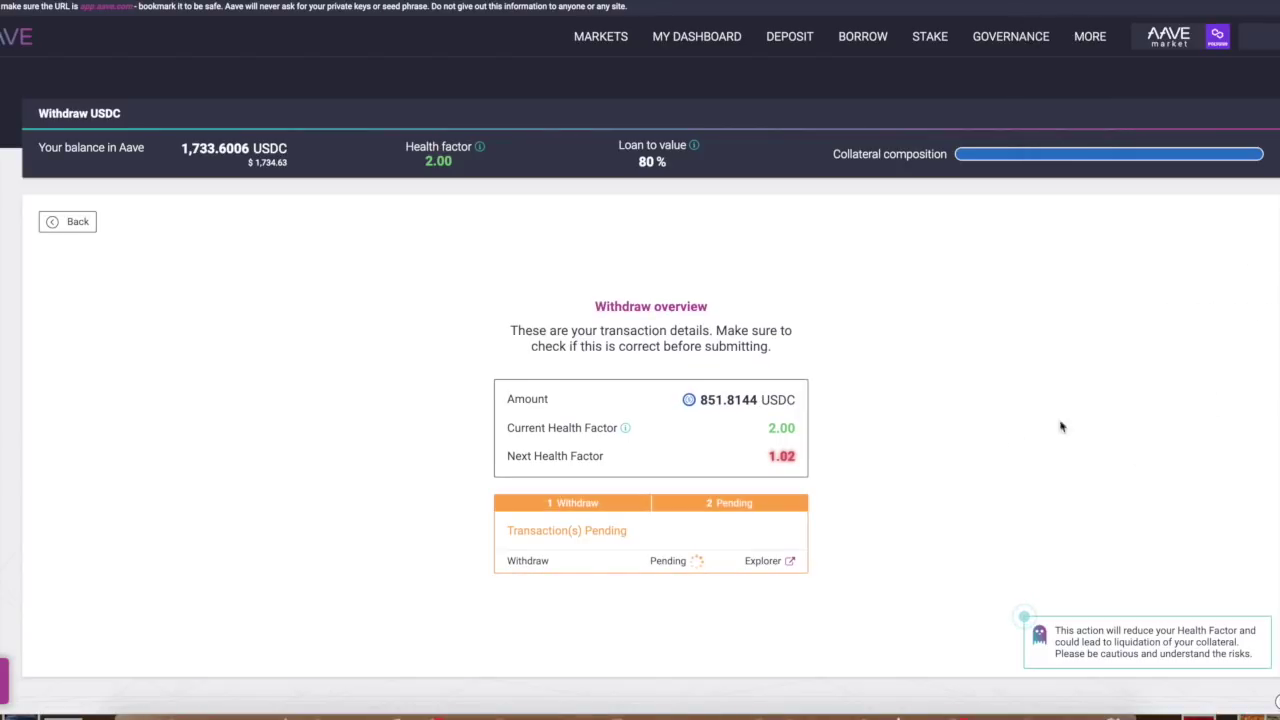
pyautogui.click(712, 38)
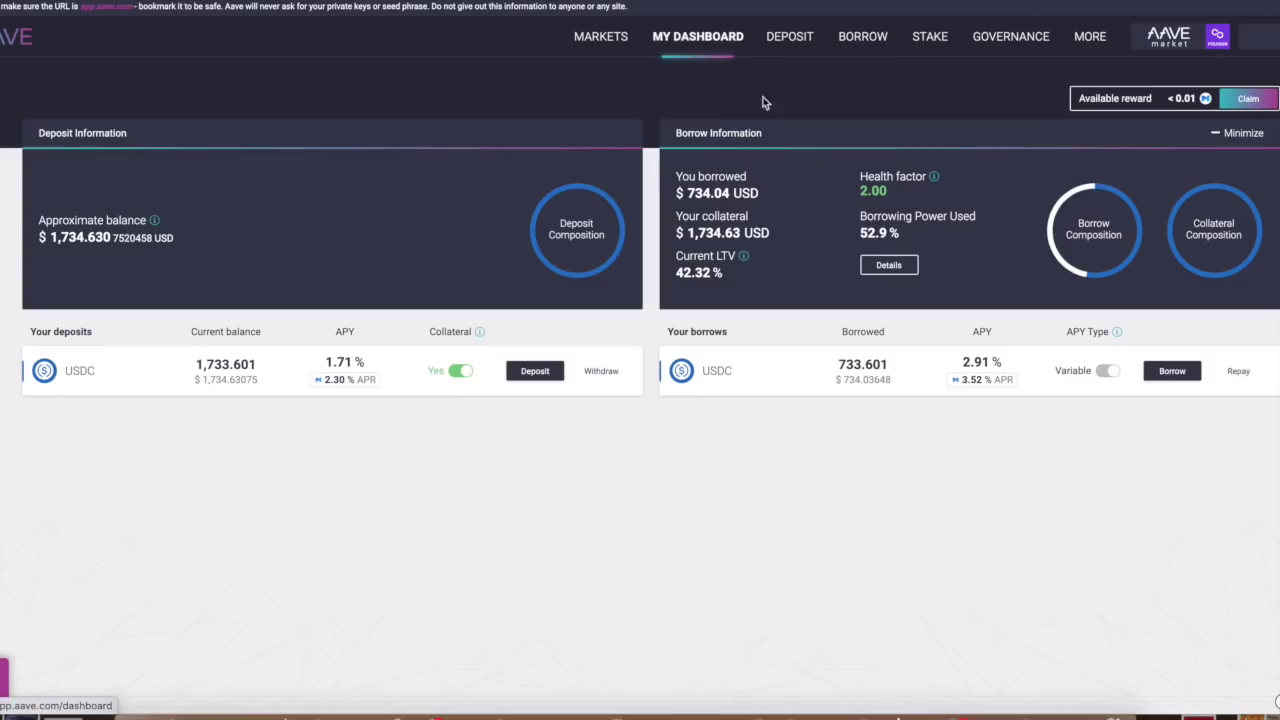
# - Repay the full remaining 733.6 USDC loan and confirm it in MetaMask
pyautogui.click(1240, 371)
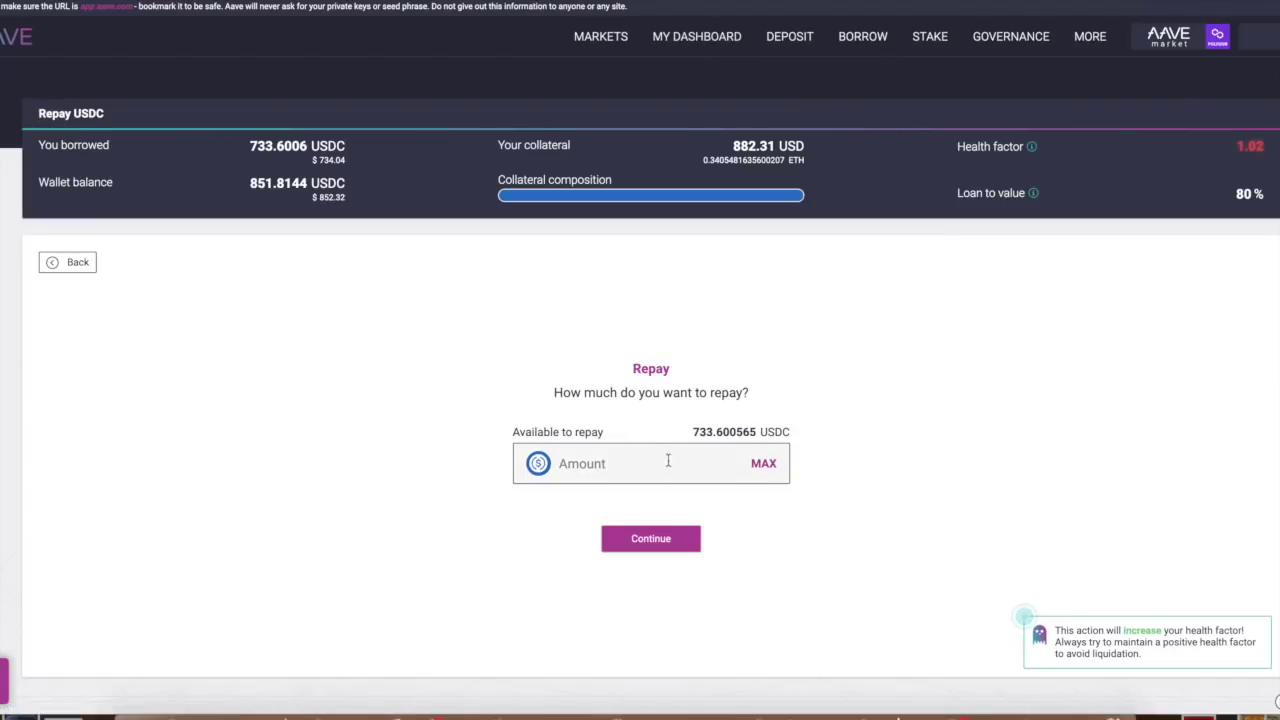
pyautogui.click(765, 468)
pyautogui.click(650, 538)
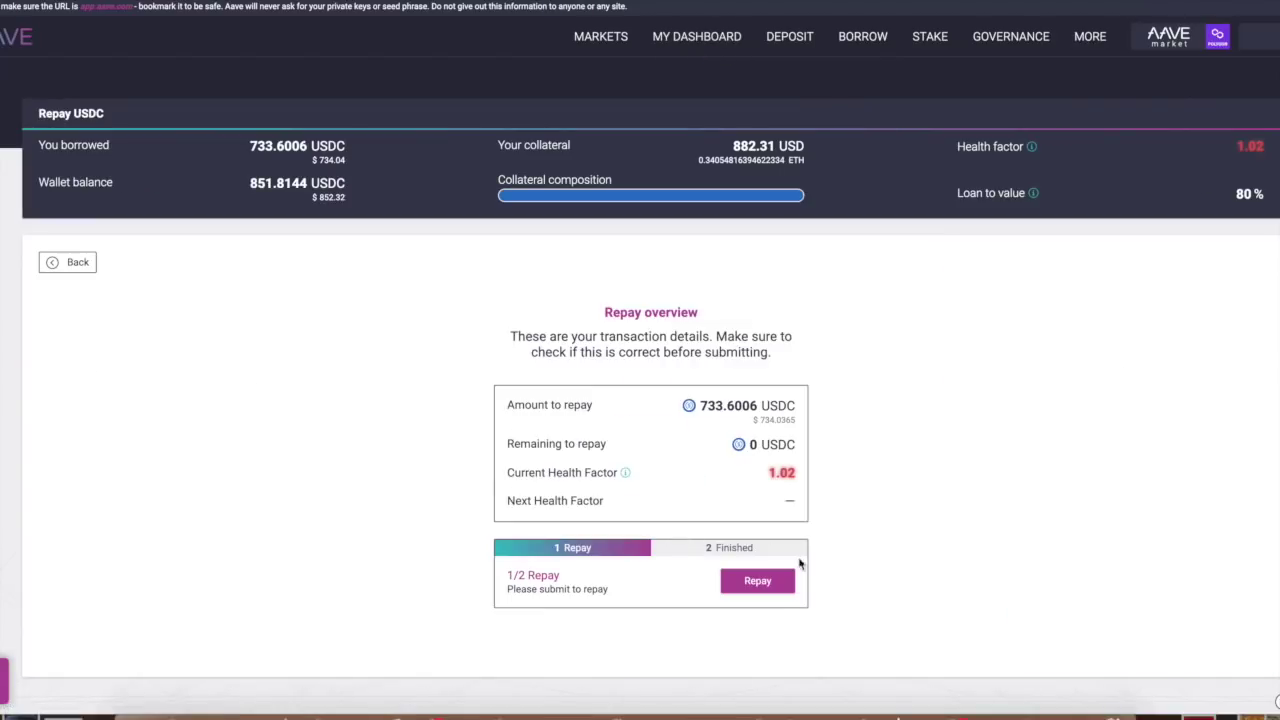
pyautogui.click(760, 581)
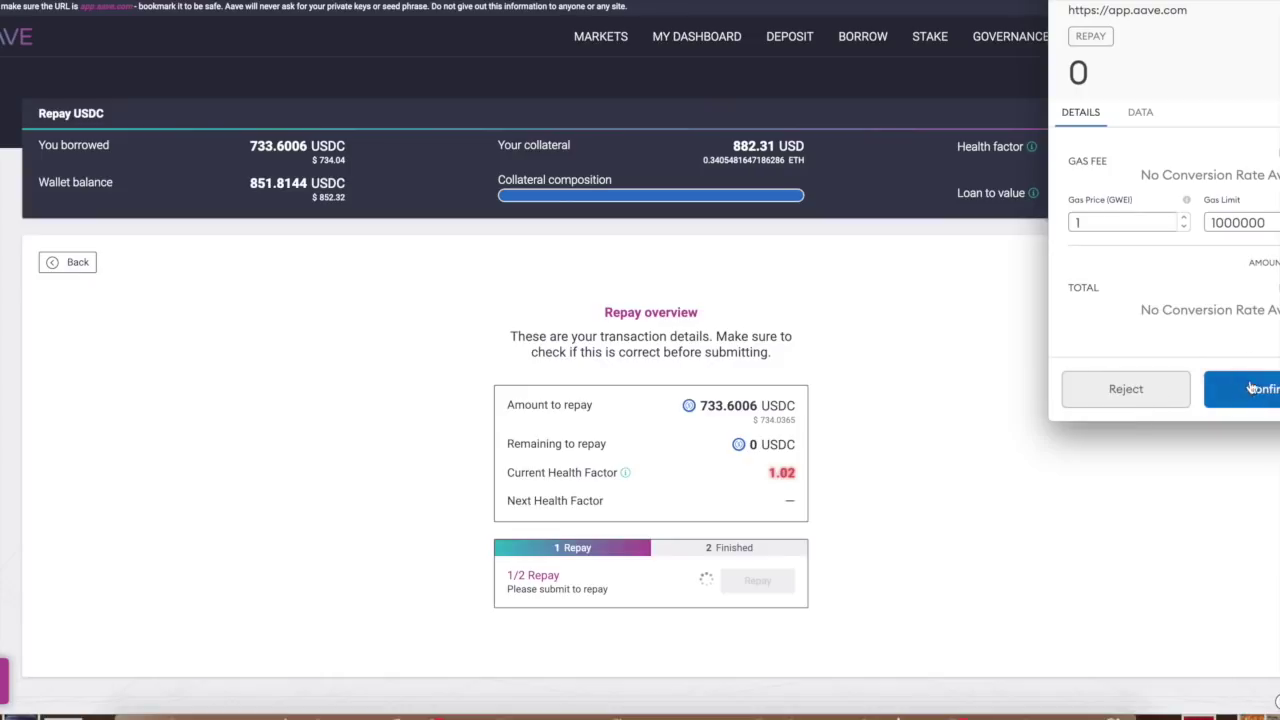
pyautogui.click(1254, 388)
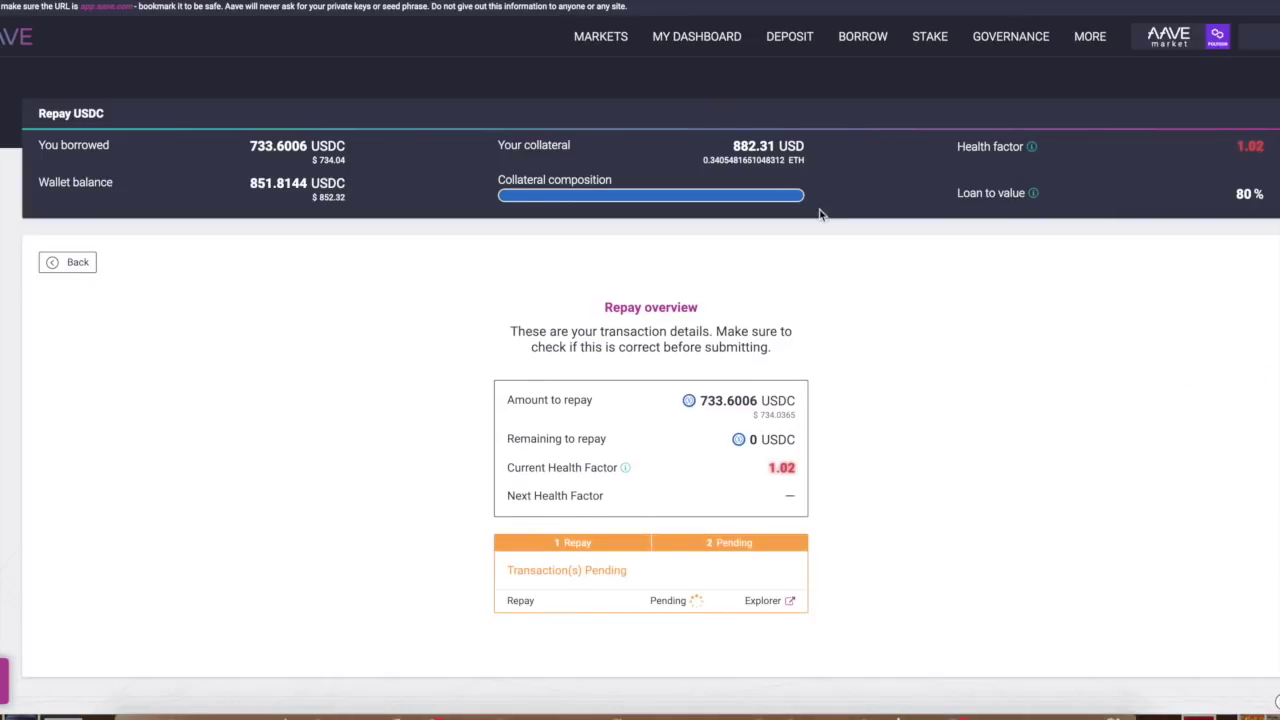
pyautogui.click(694, 40)
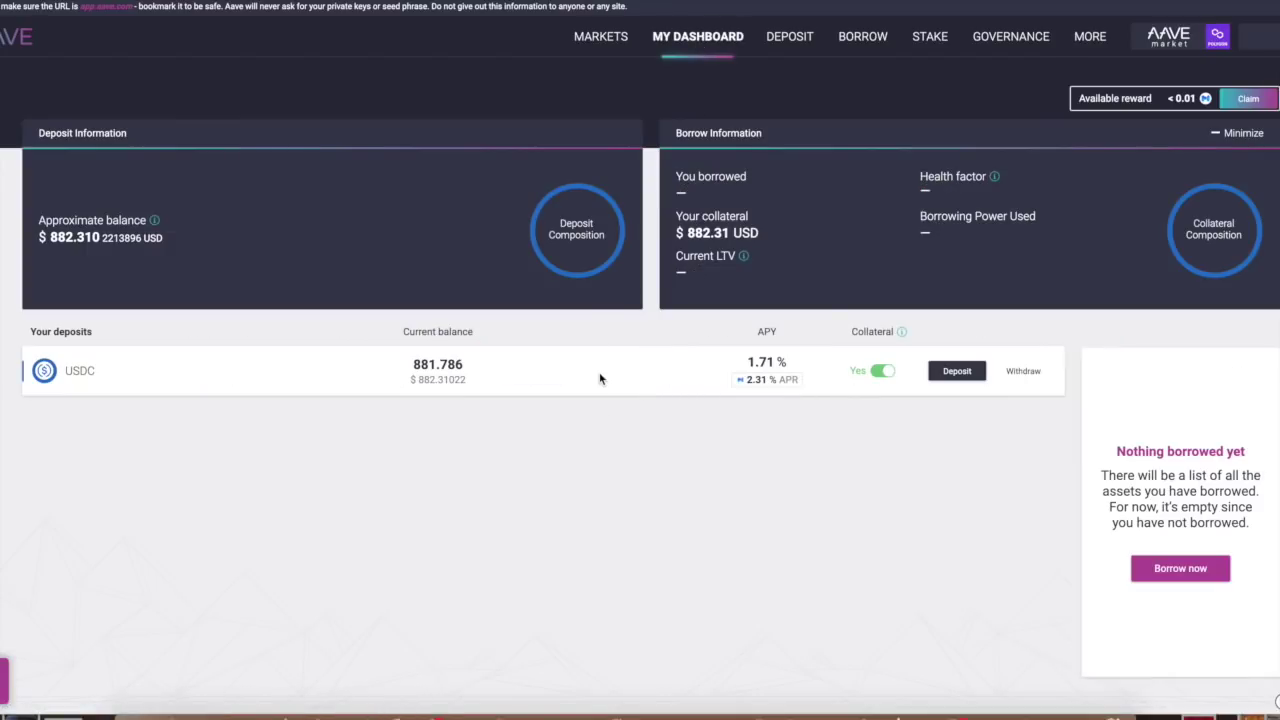
# - Withdraw the entire 881.7863 USDC deposit and approve it in MetaMask
pyautogui.click(1014, 378)
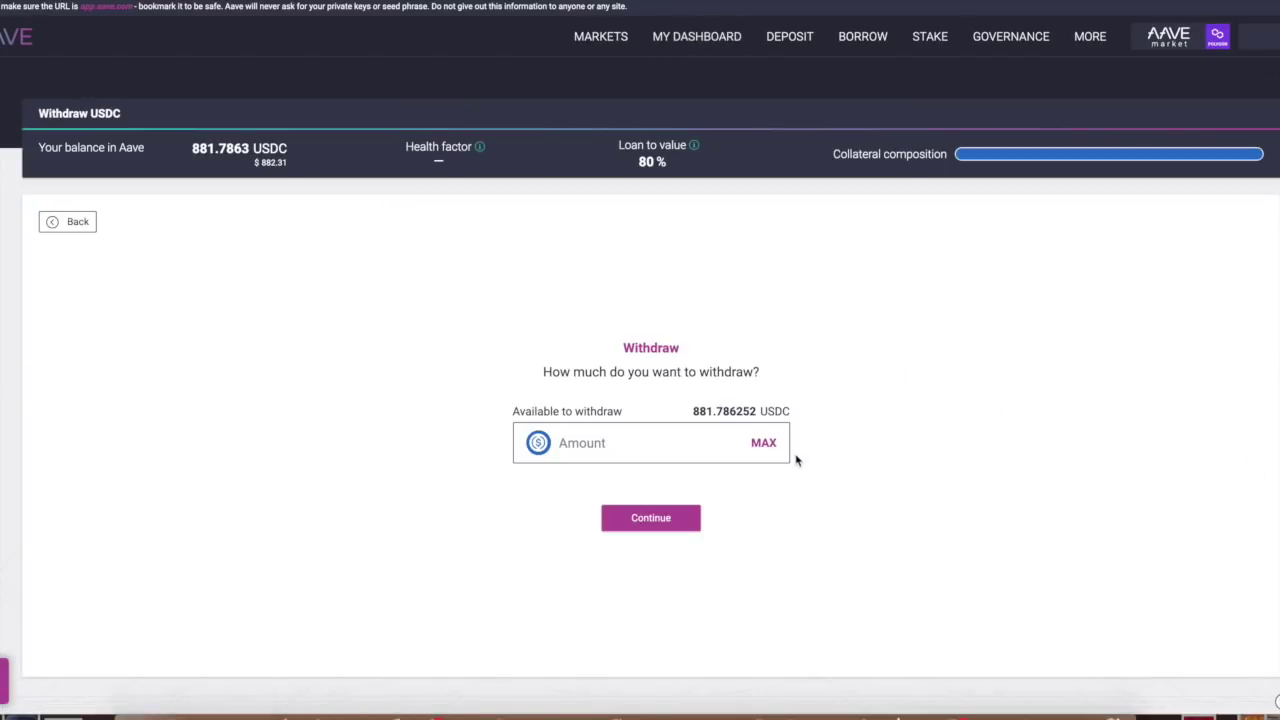
pyautogui.click(762, 448)
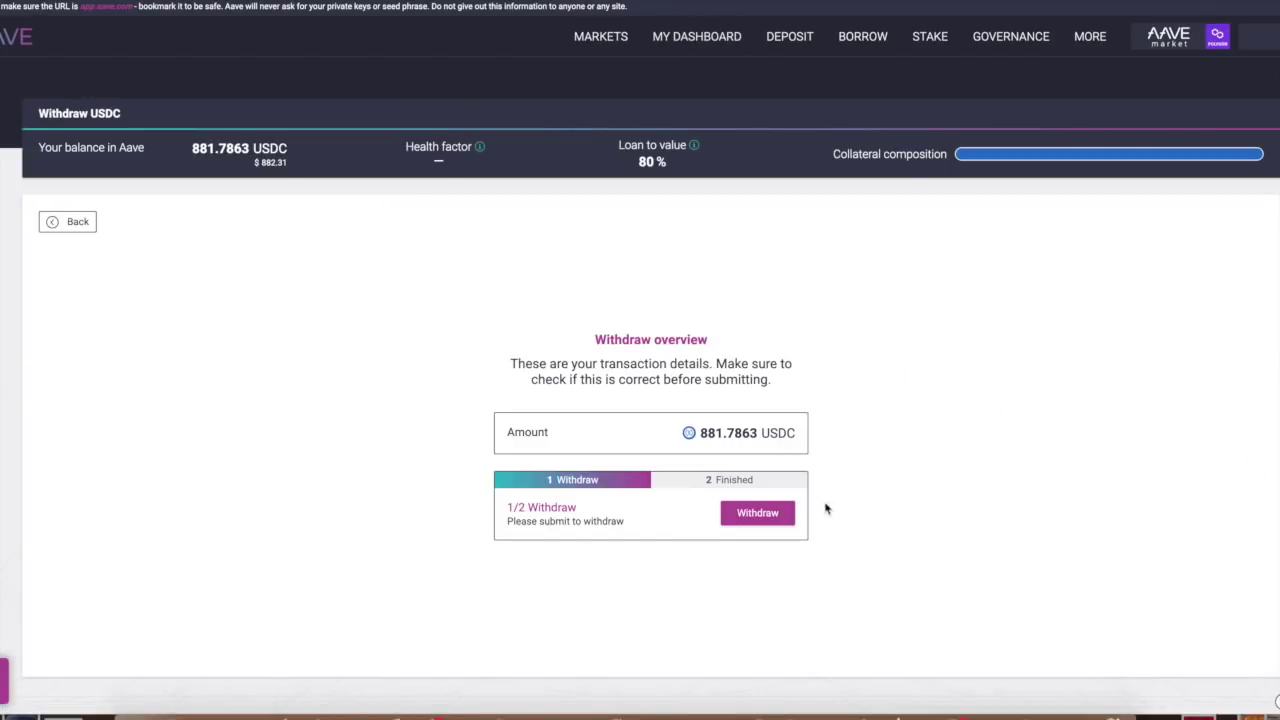
pyautogui.click(775, 505)
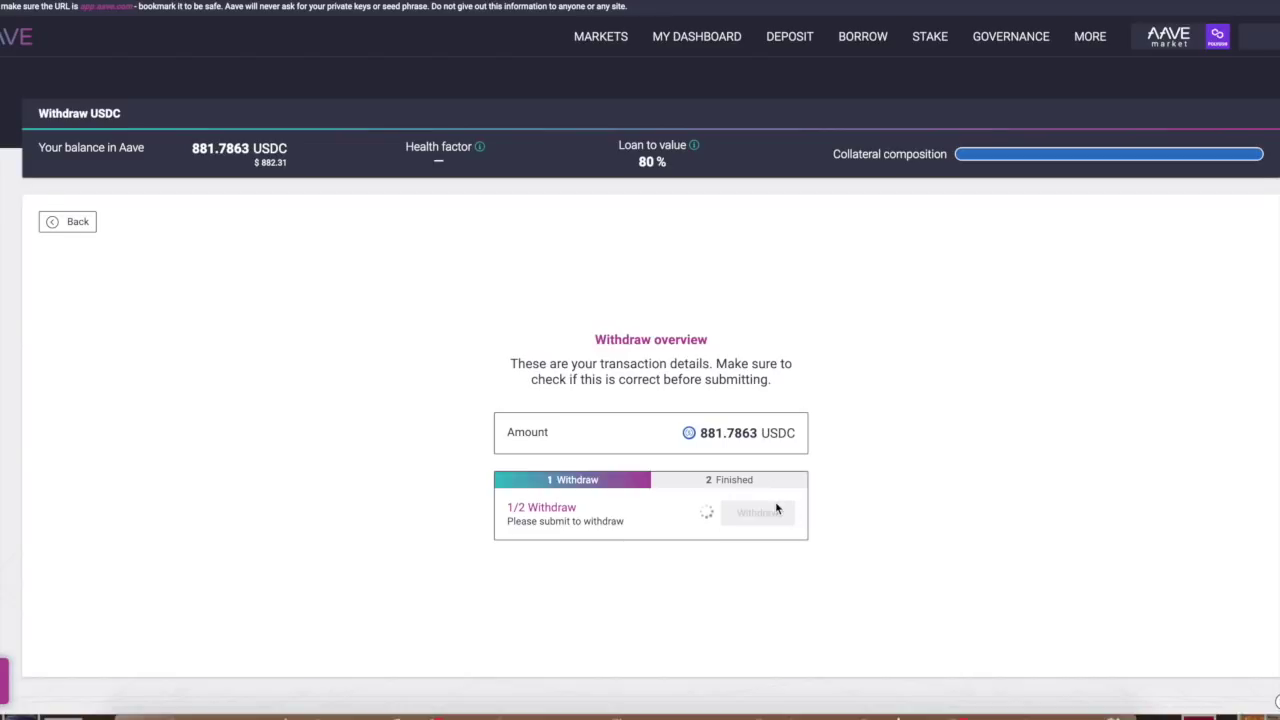
pyautogui.click(1245, 390)
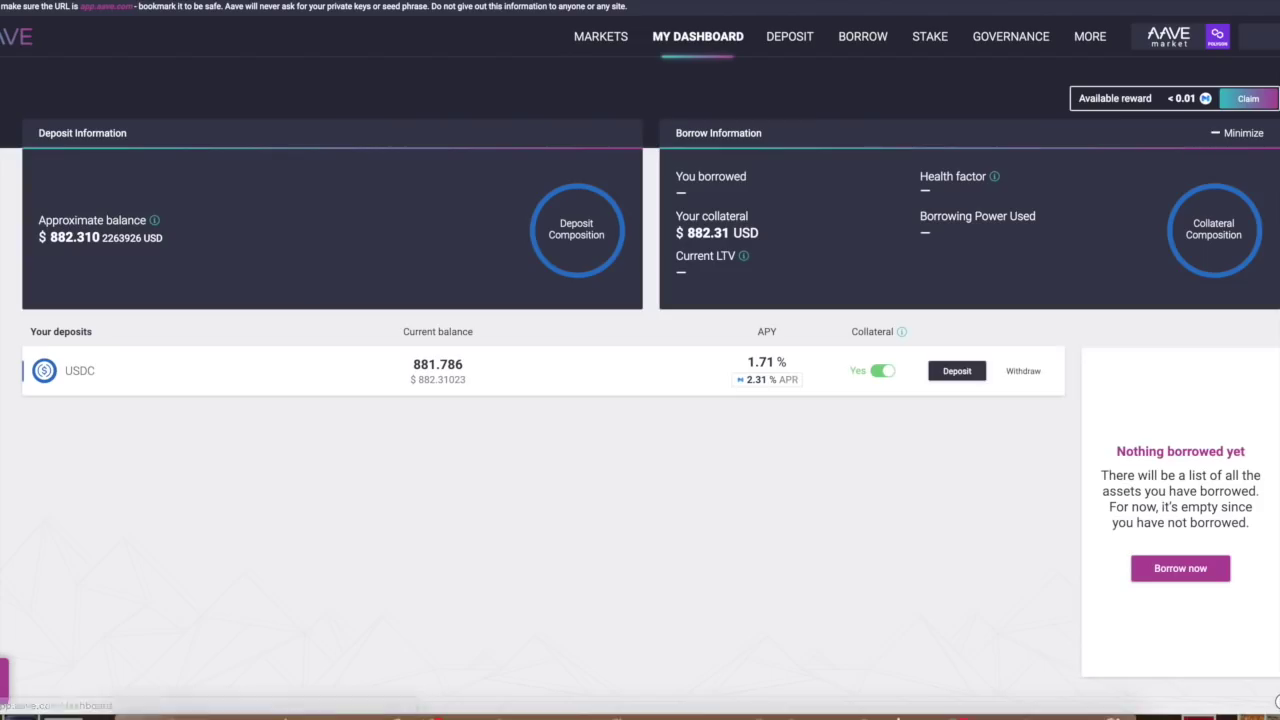
# - Start the 0.00076 WMATIC reward claim, reject it in MetaMask, and return to the dashboard
pyautogui.click(1250, 99)
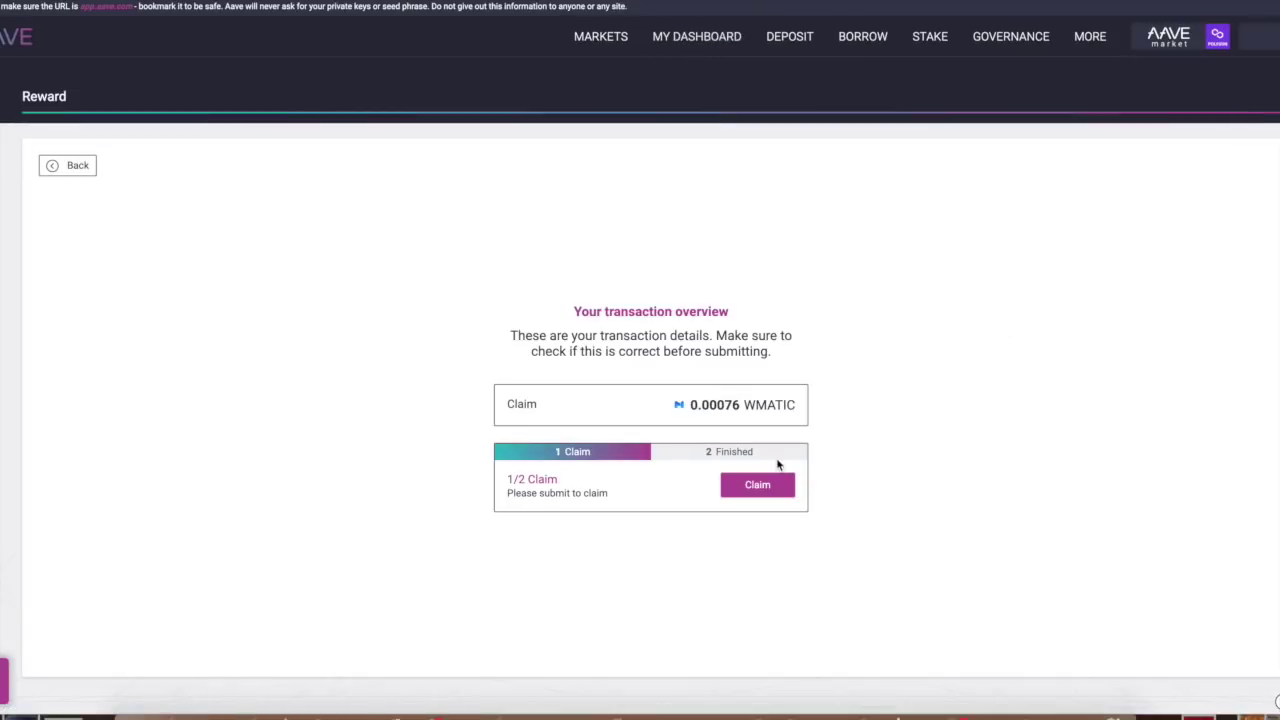
pyautogui.click(776, 484)
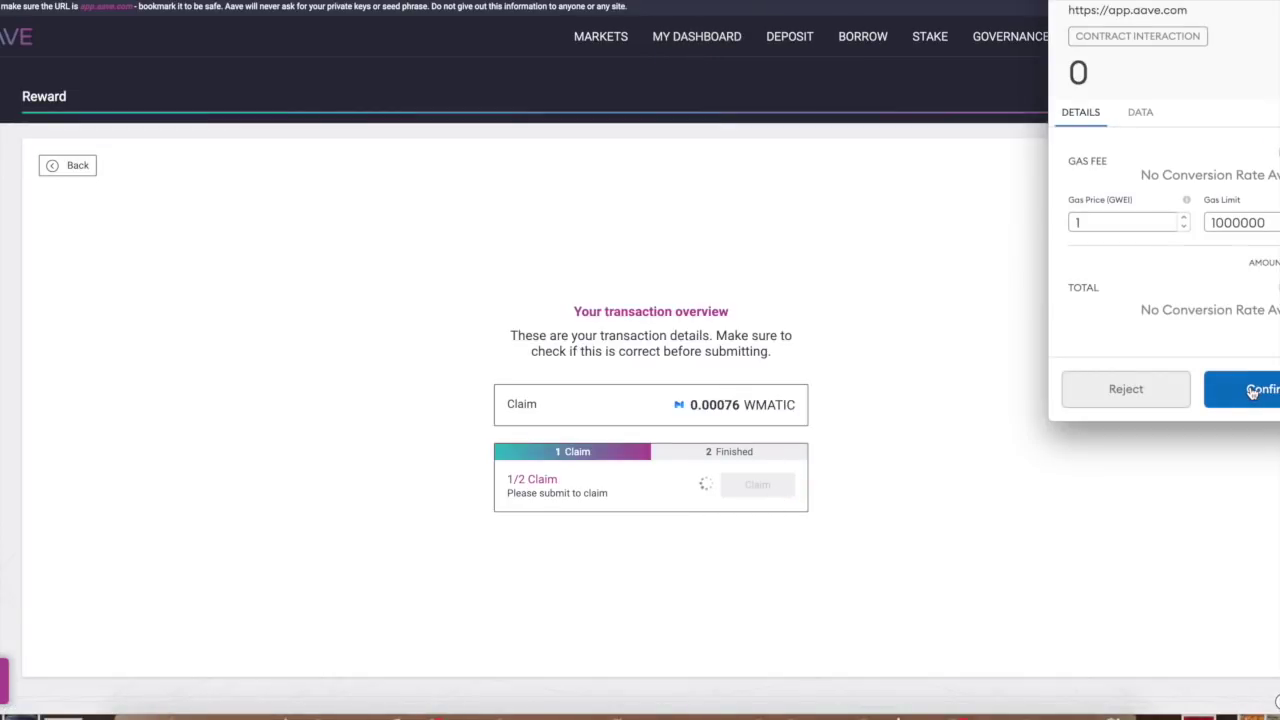
pyautogui.click(1124, 390)
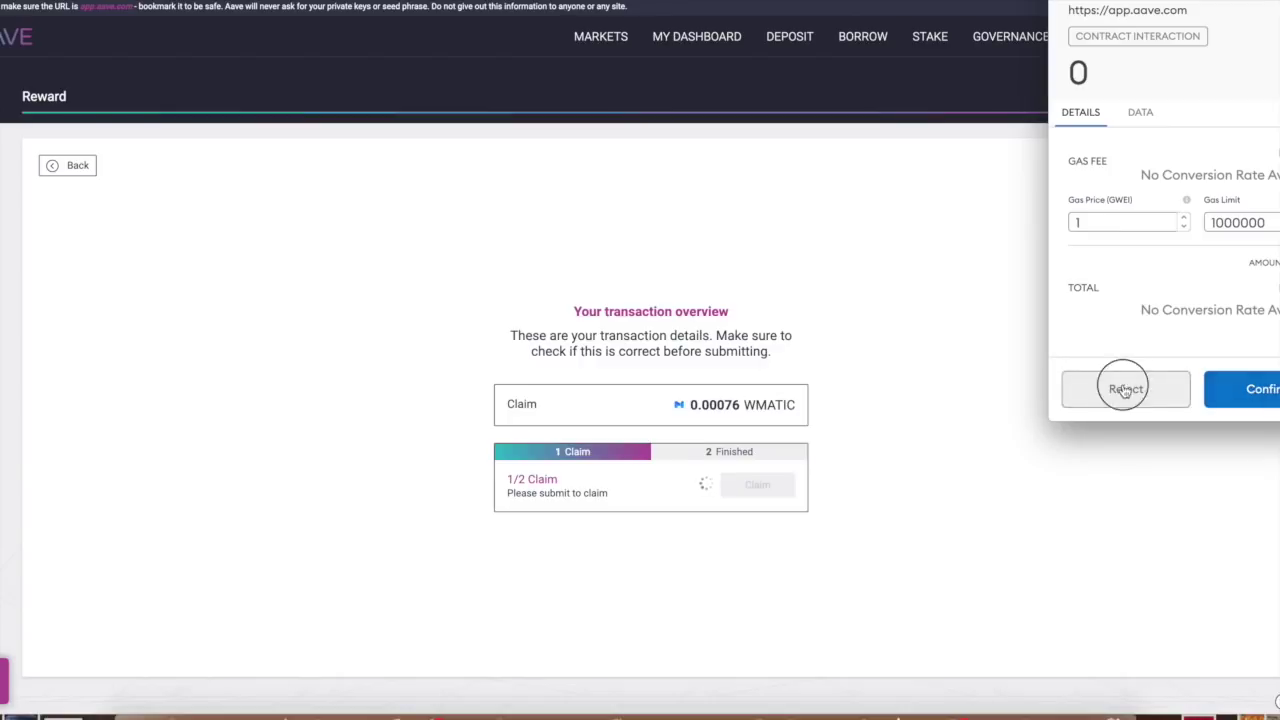
pyautogui.click(690, 38)
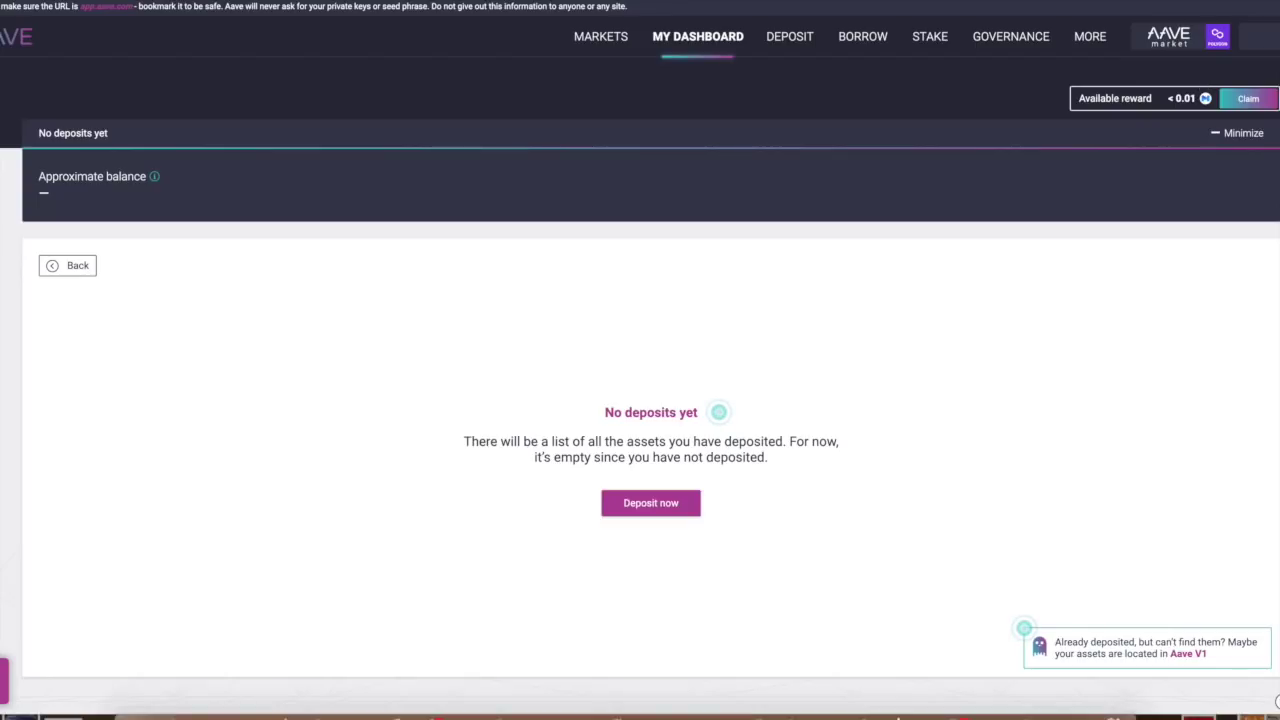
pyautogui.click(1255, 2)
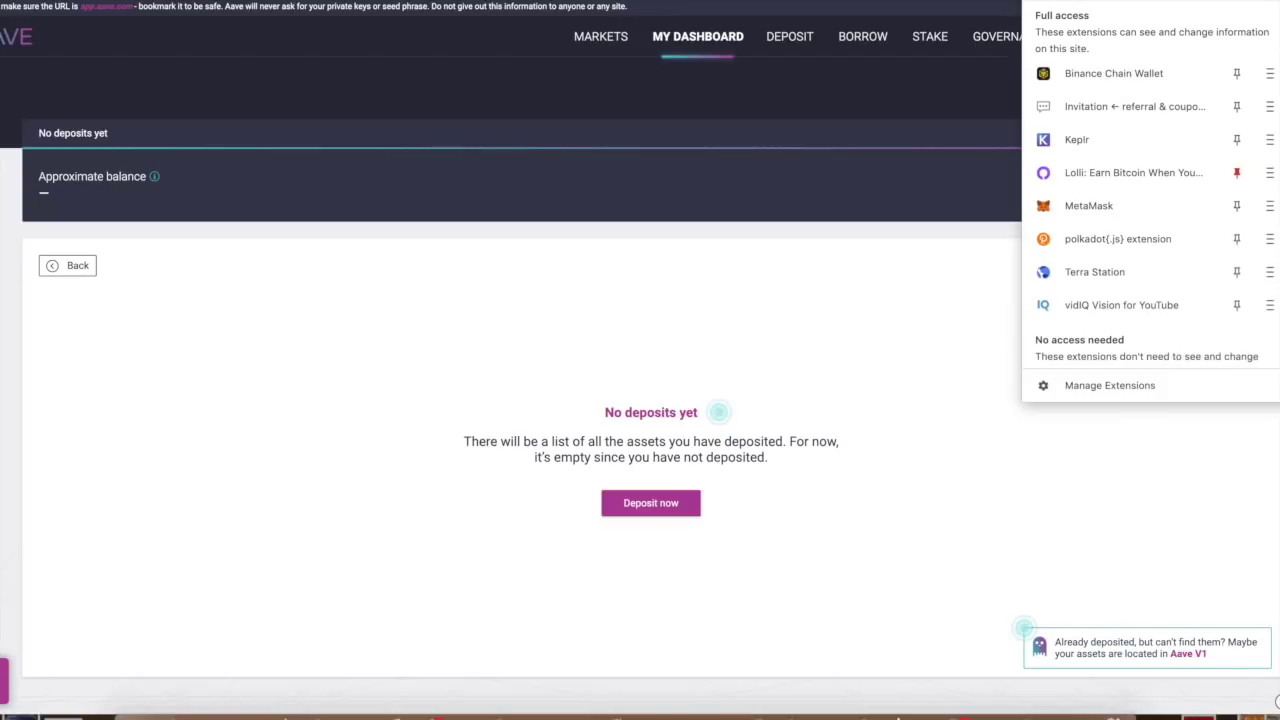
pyautogui.click(1101, 218)
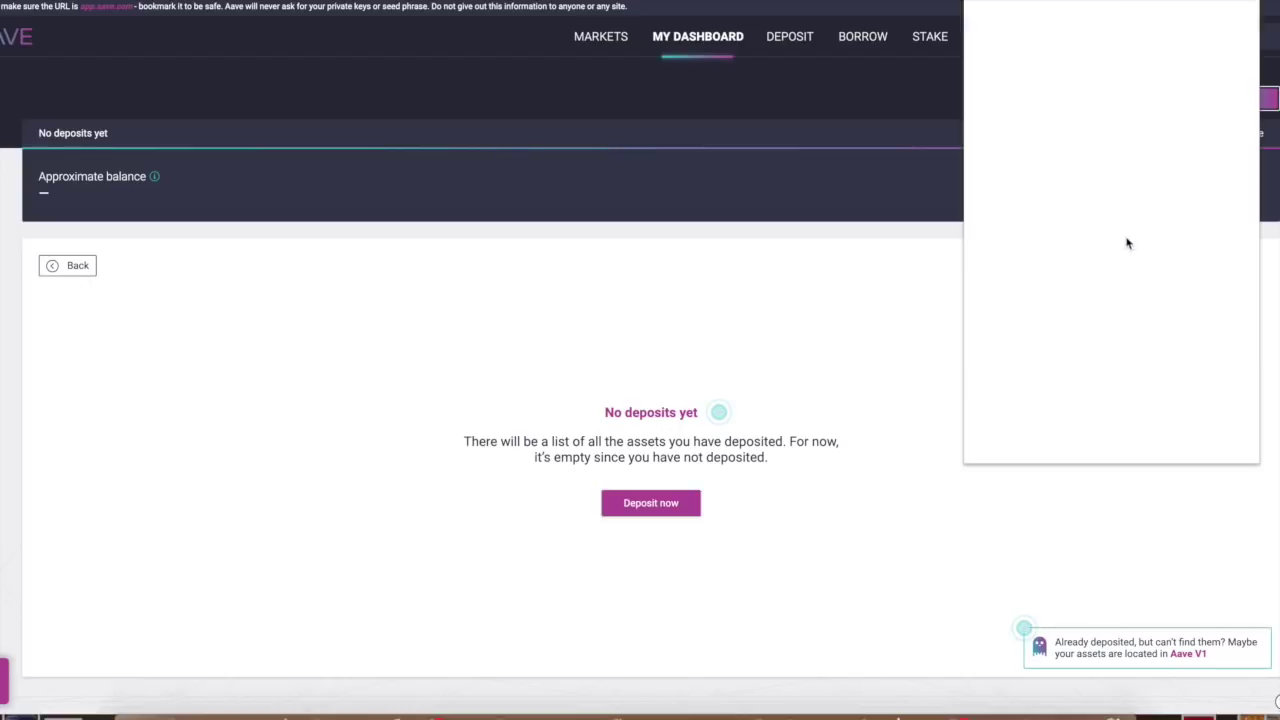
pyautogui.scroll(-3, 1123, 286)
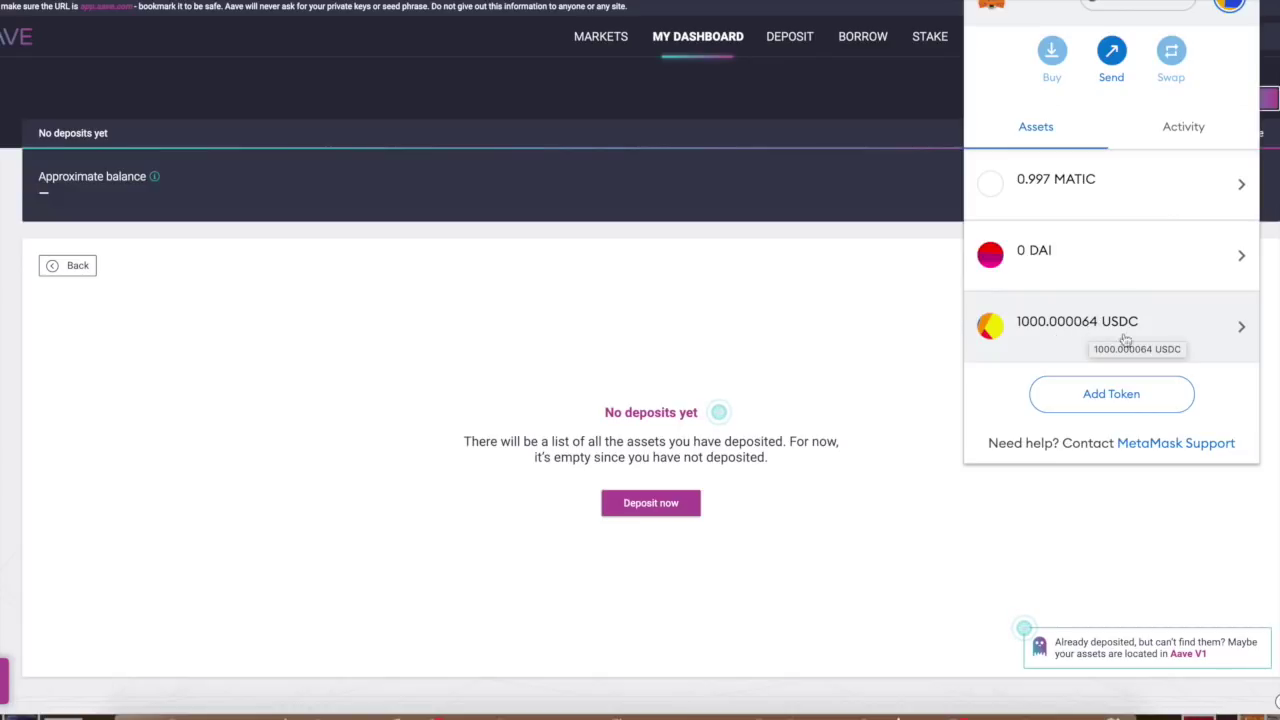
pyautogui.click(800, 320)
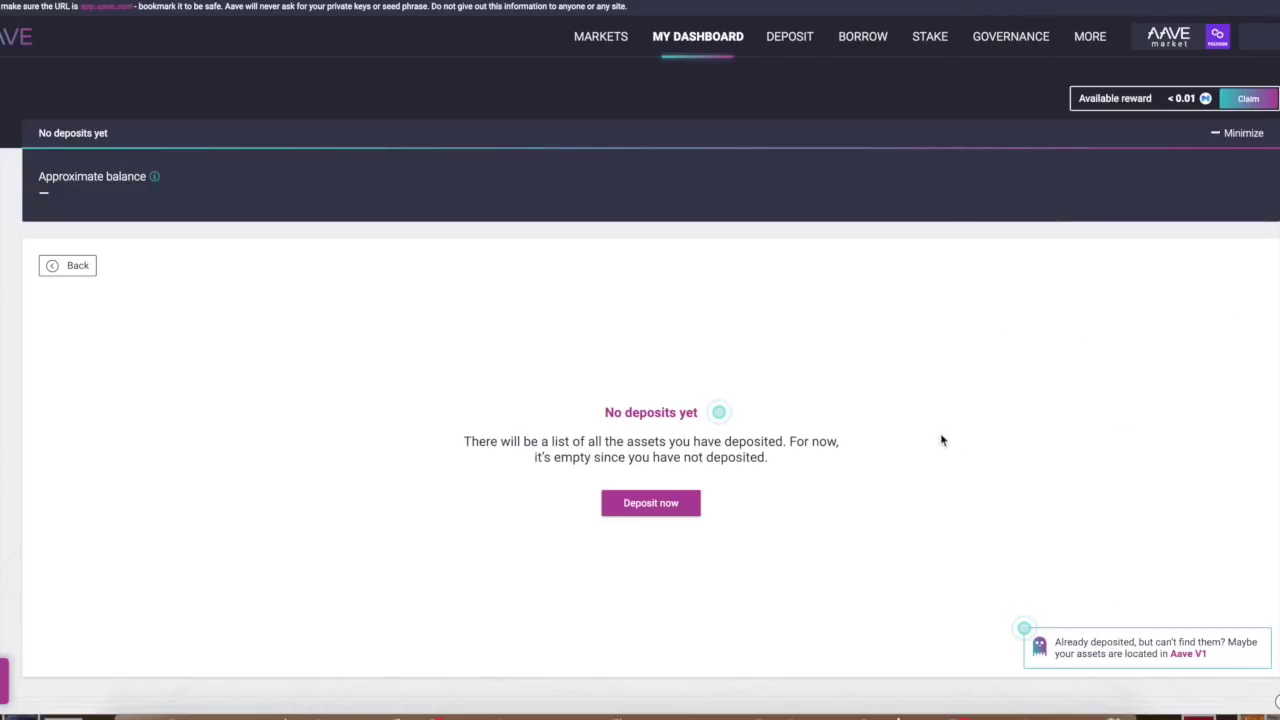
# - View the Polygon Markets table of deposit and borrow rates, then open a new browser tab
pyautogui.click(617, 38)
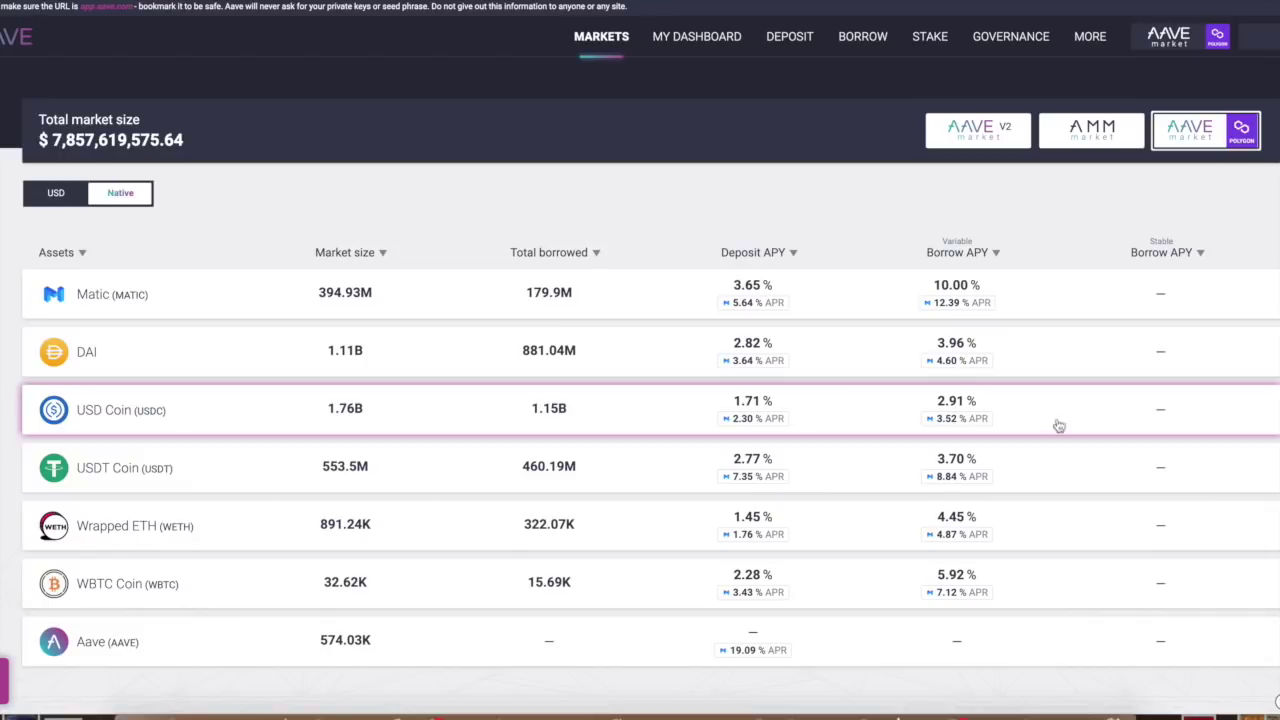
pyautogui.hotkey('ctrl', 't')
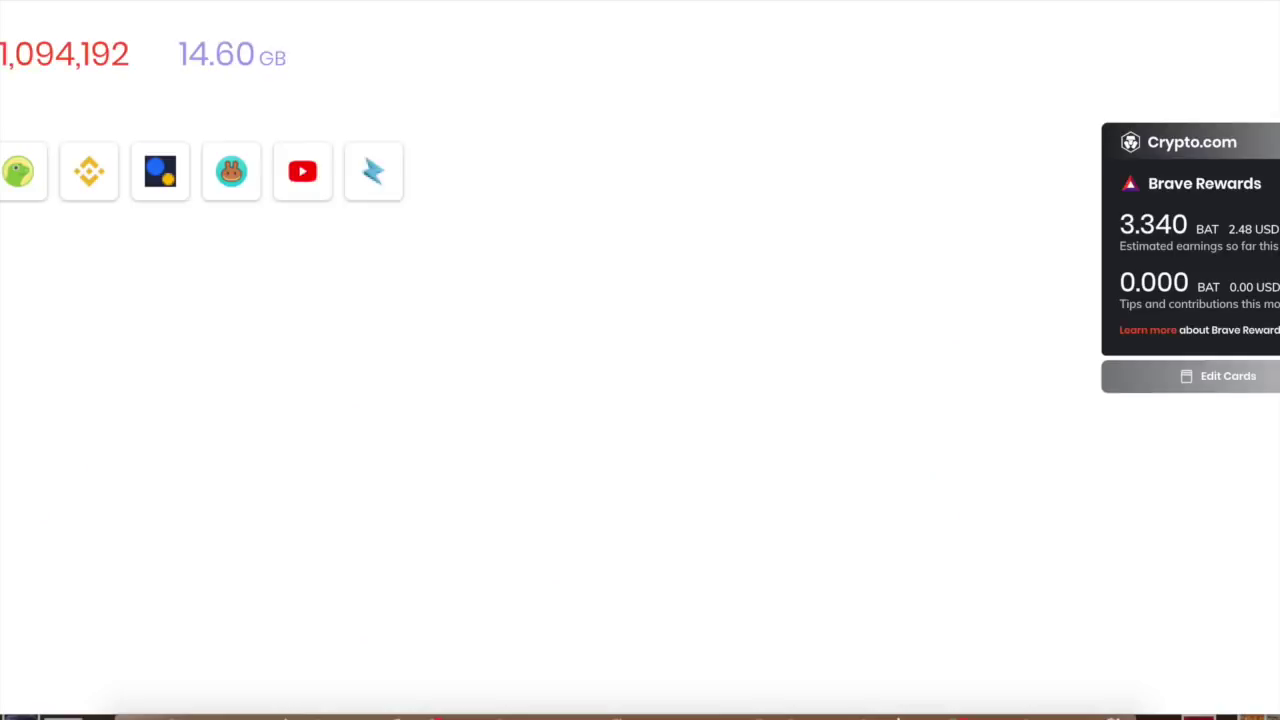
# - Search for Proverbs 26 and read the chapter on Bible Gateway
pyautogui.write('prov')
pyautogui.press('Return')
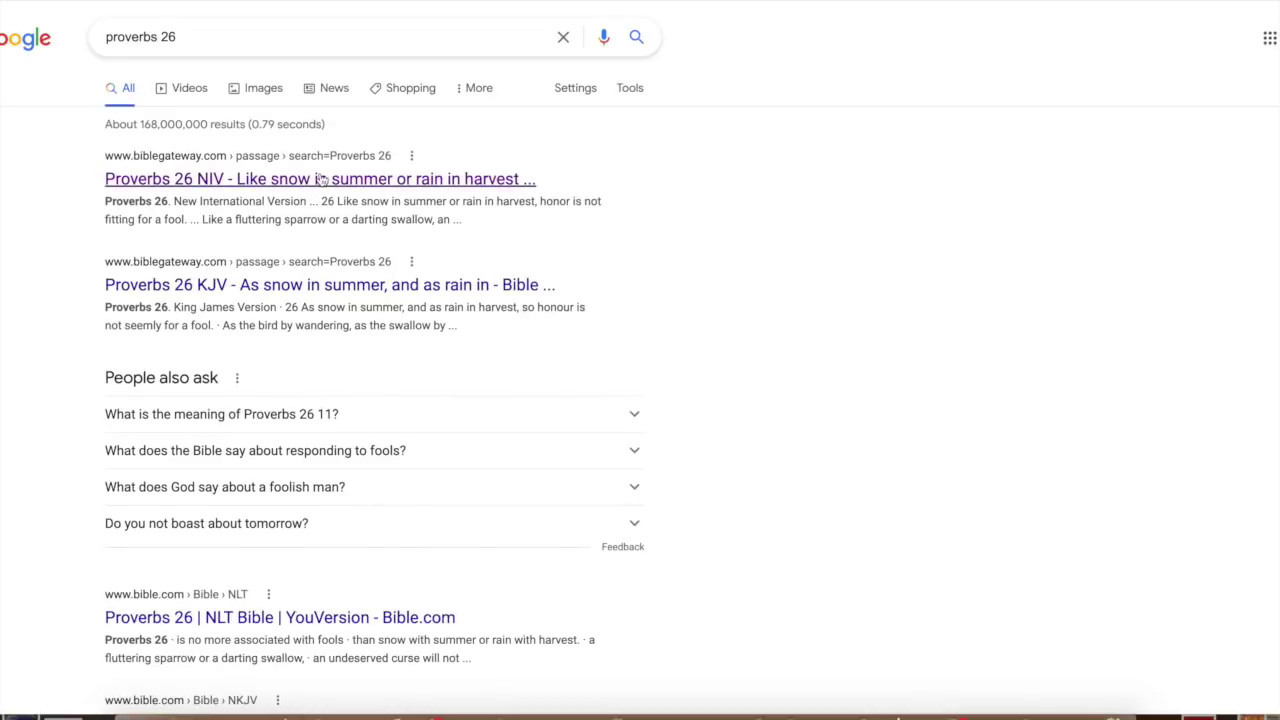
pyautogui.click(390, 180)
pyautogui.scroll(-3, 526, 409)
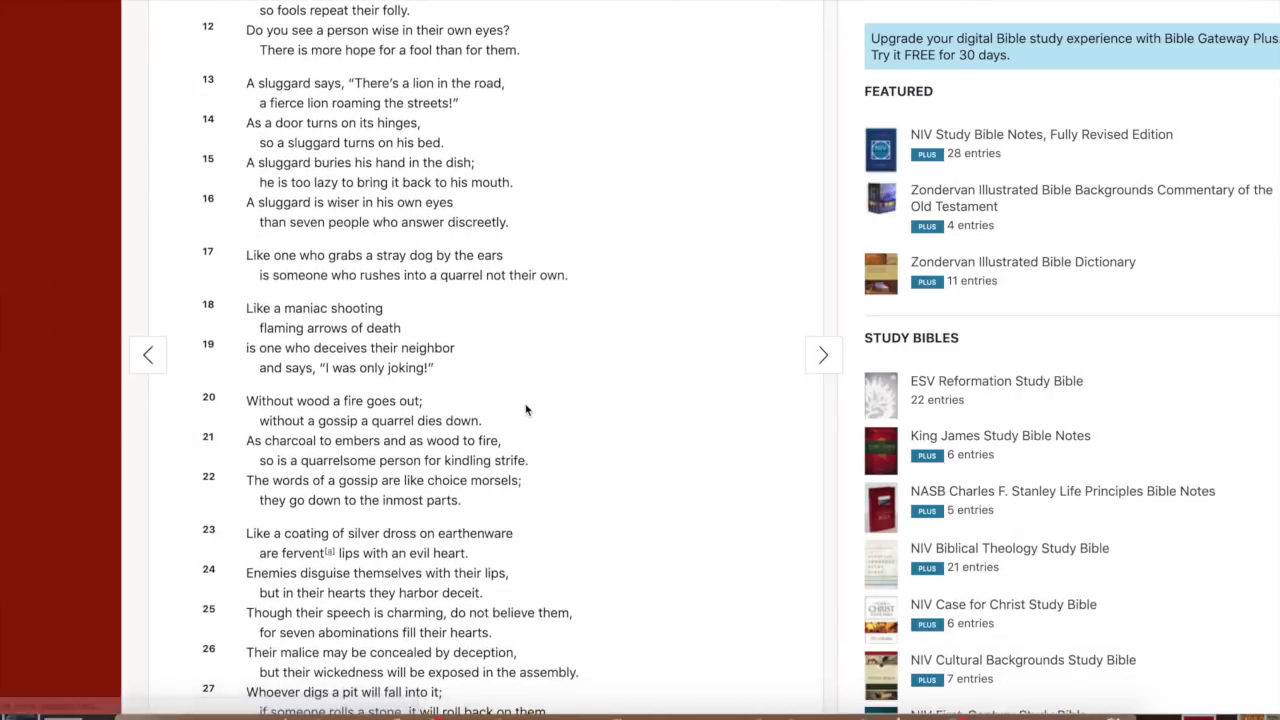
pyautogui.scroll(-3, 526, 409)
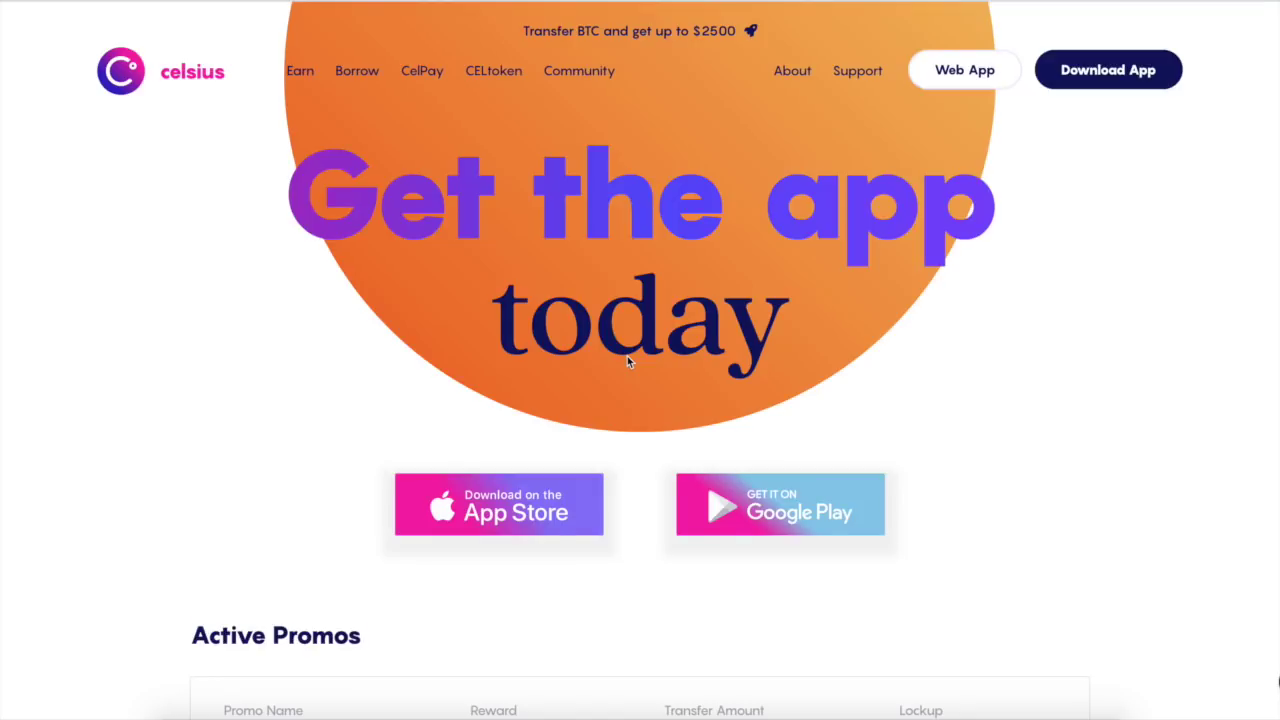
# - Scroll to Celsius's Active Promos table and select the BTC50 and BTC2500 promo rows
pyautogui.scroll(-4, 628, 360)
pyautogui.click(332, 572)
pyautogui.click(200, 414)
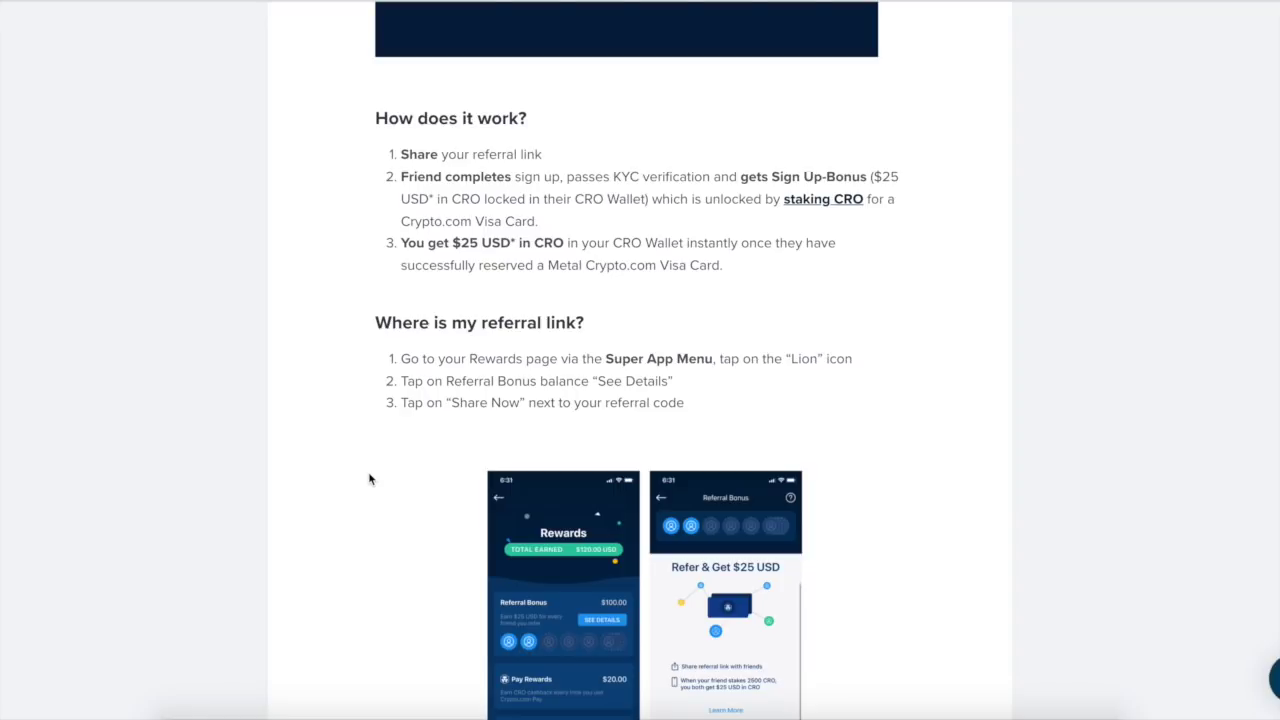
# - Highlight 'Metal Crypto.com Visa Card.' in step 3 of the Crypto.com referral explainer
pyautogui.moveTo(760, 277); pyautogui.dragTo(551, 262)
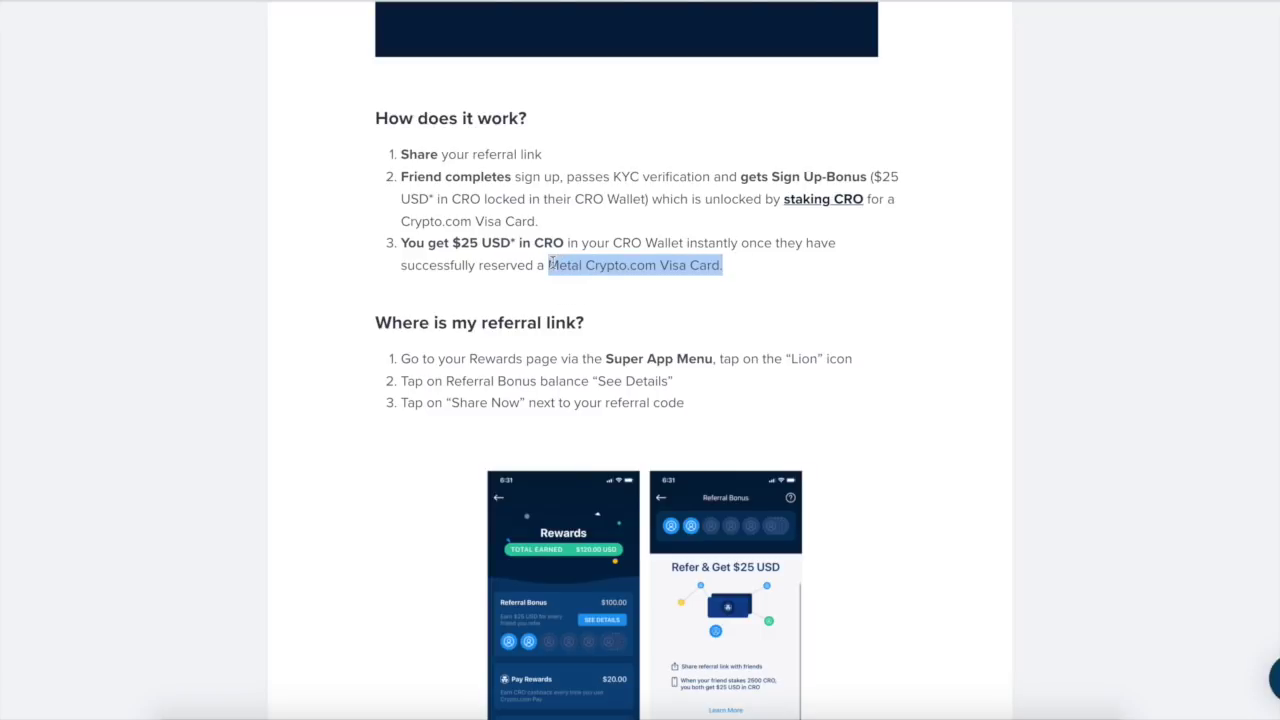